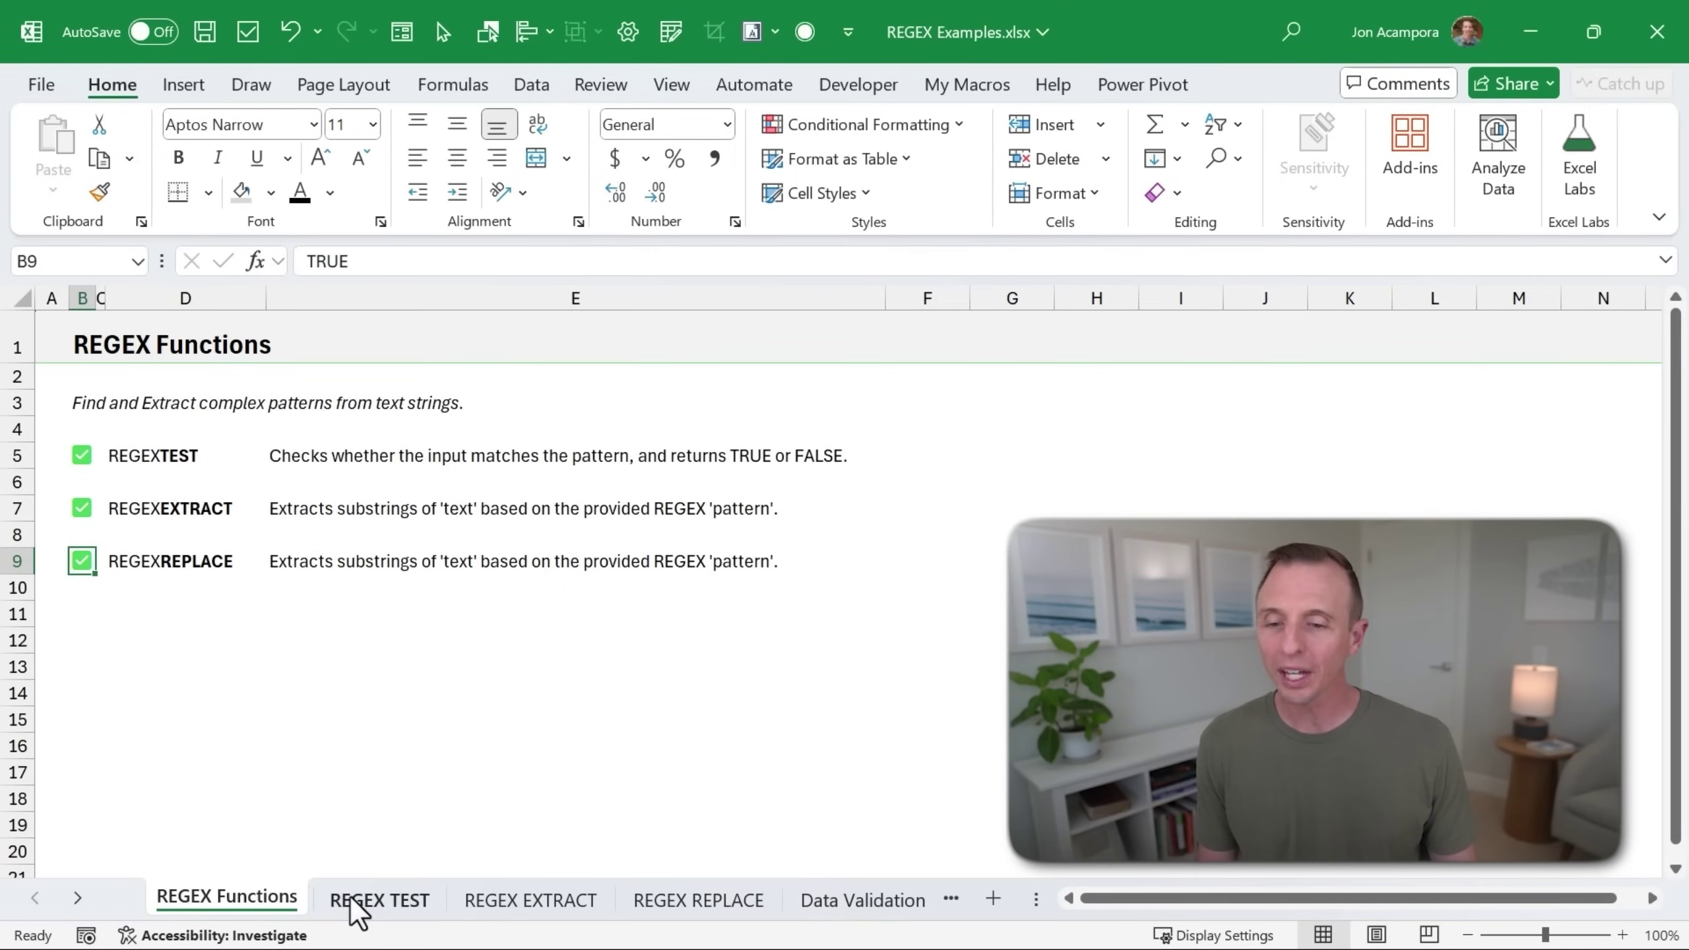
On the REGEX TEST sheet, enter =REGEXTEST(B6,"[0-9]") in C6 and fill it down to C9.
left_click(352, 901)
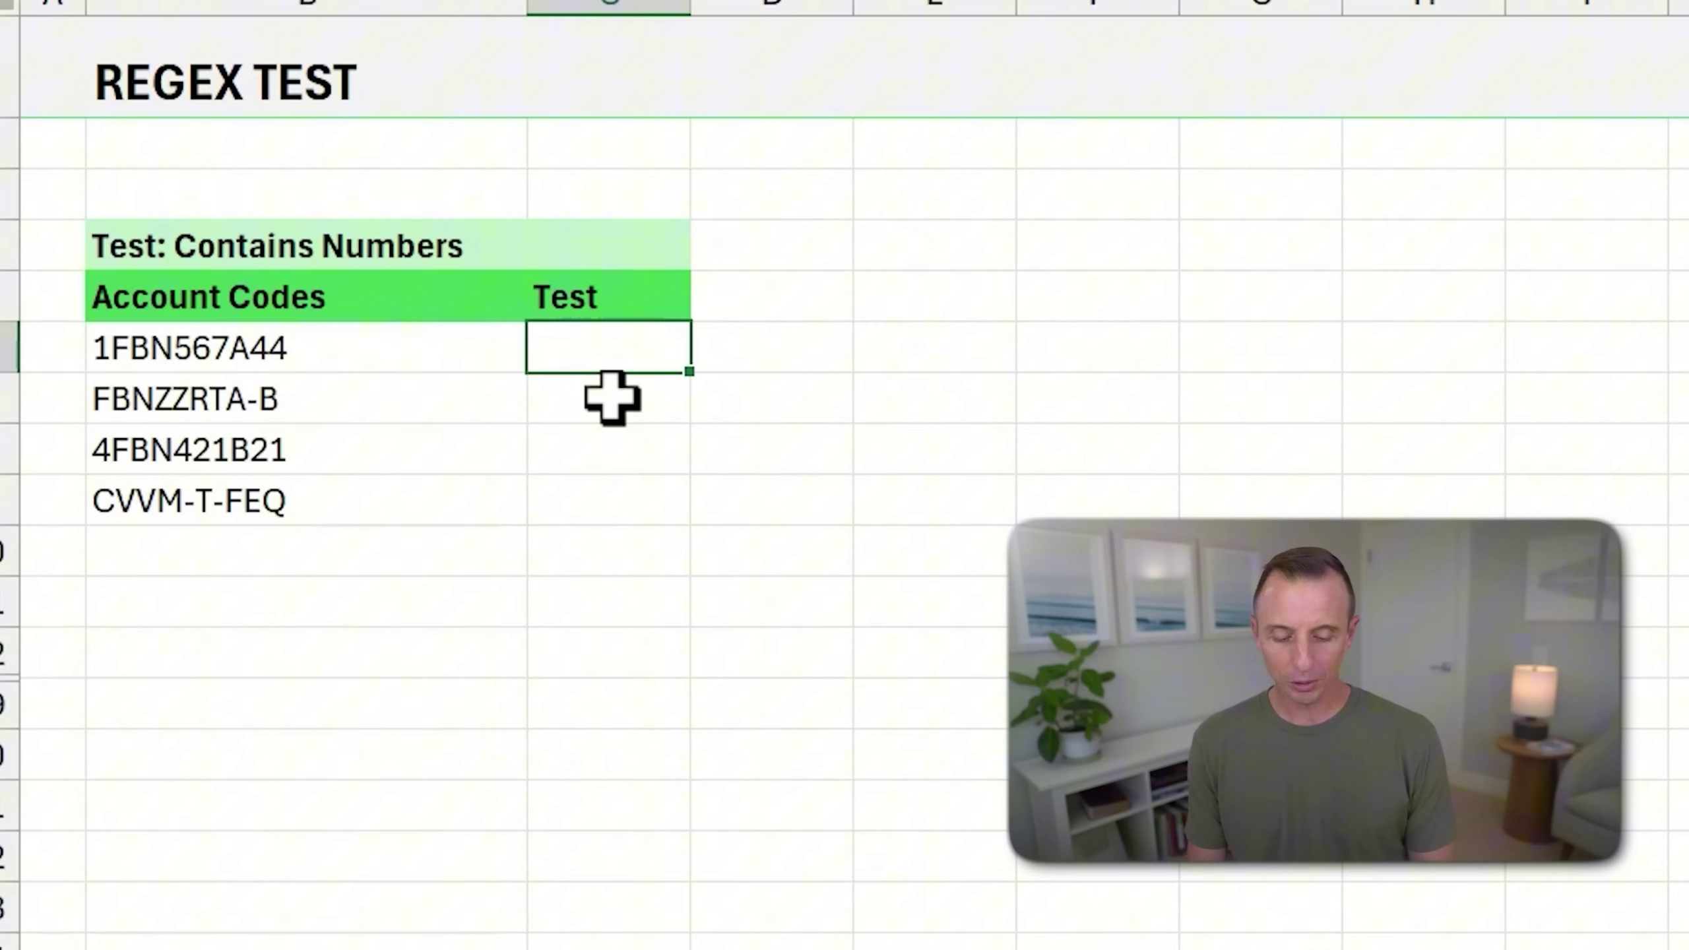
type("=reg")
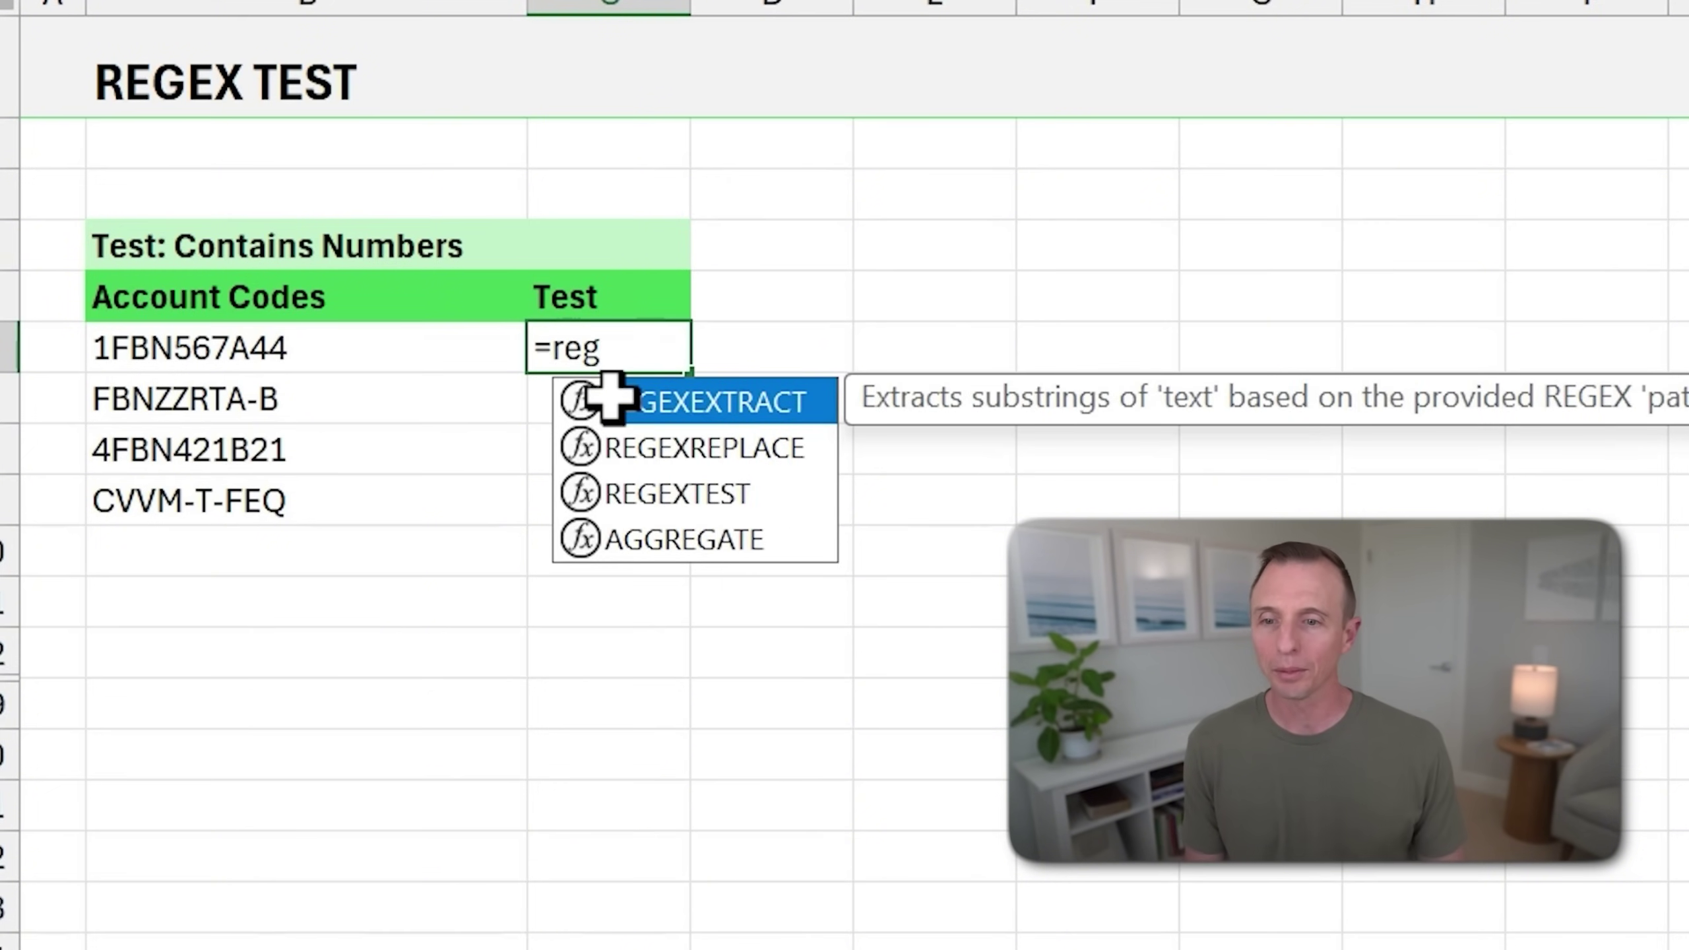
left_click(689, 511)
key("Tab")
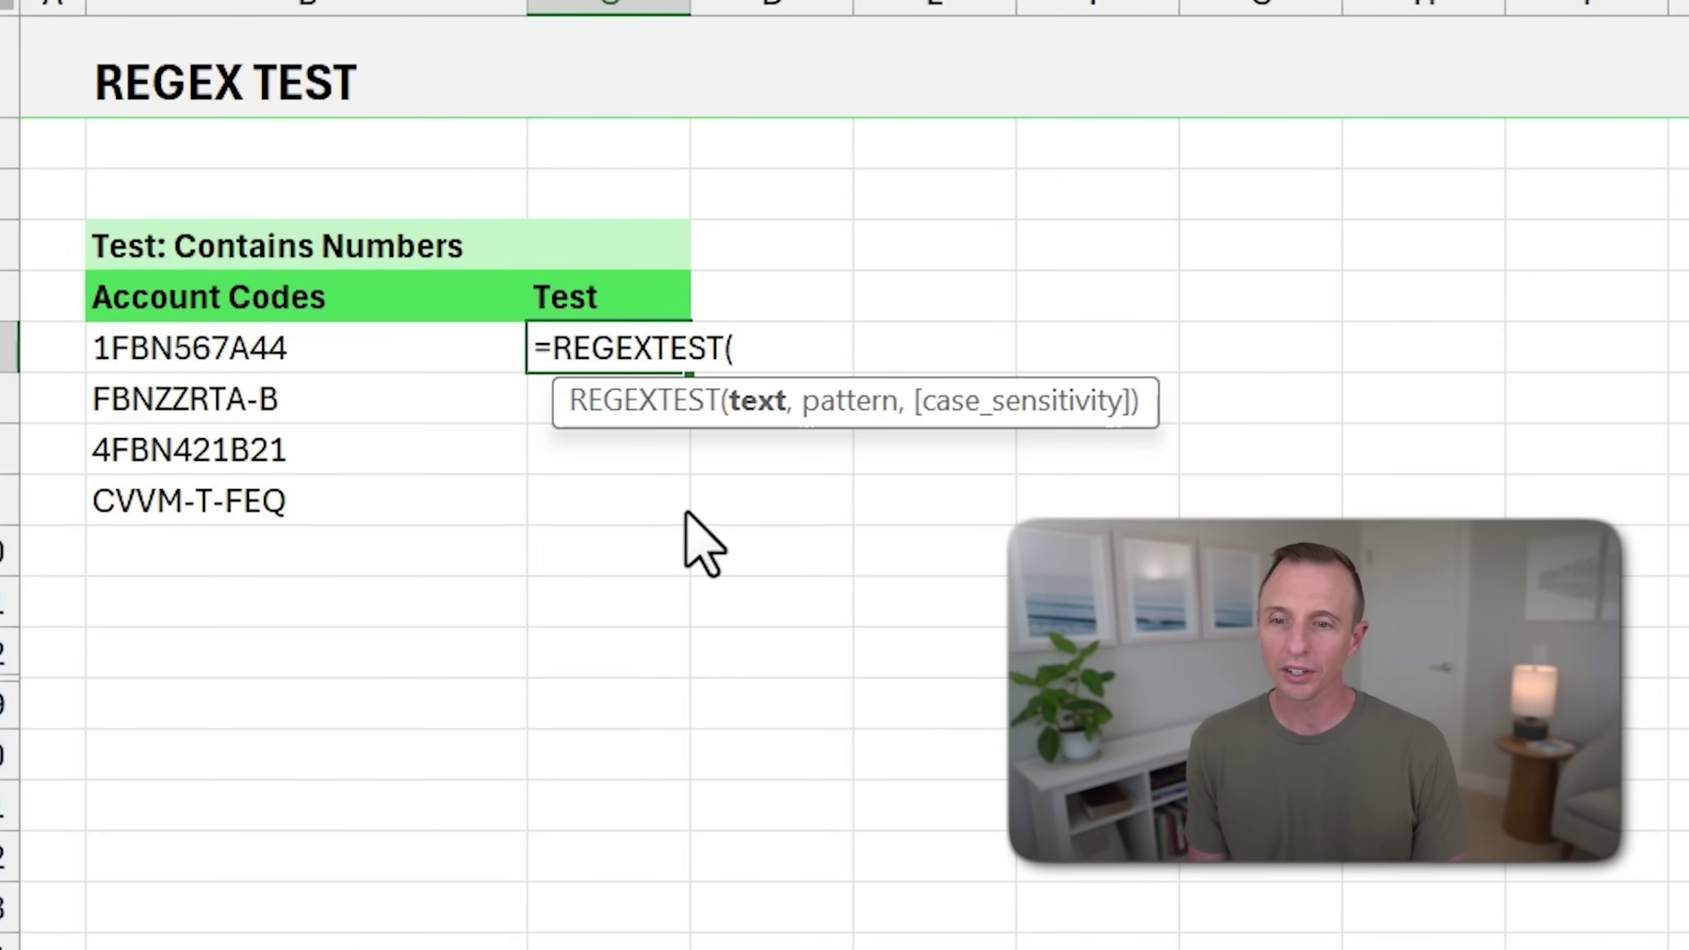
left_click(388, 344)
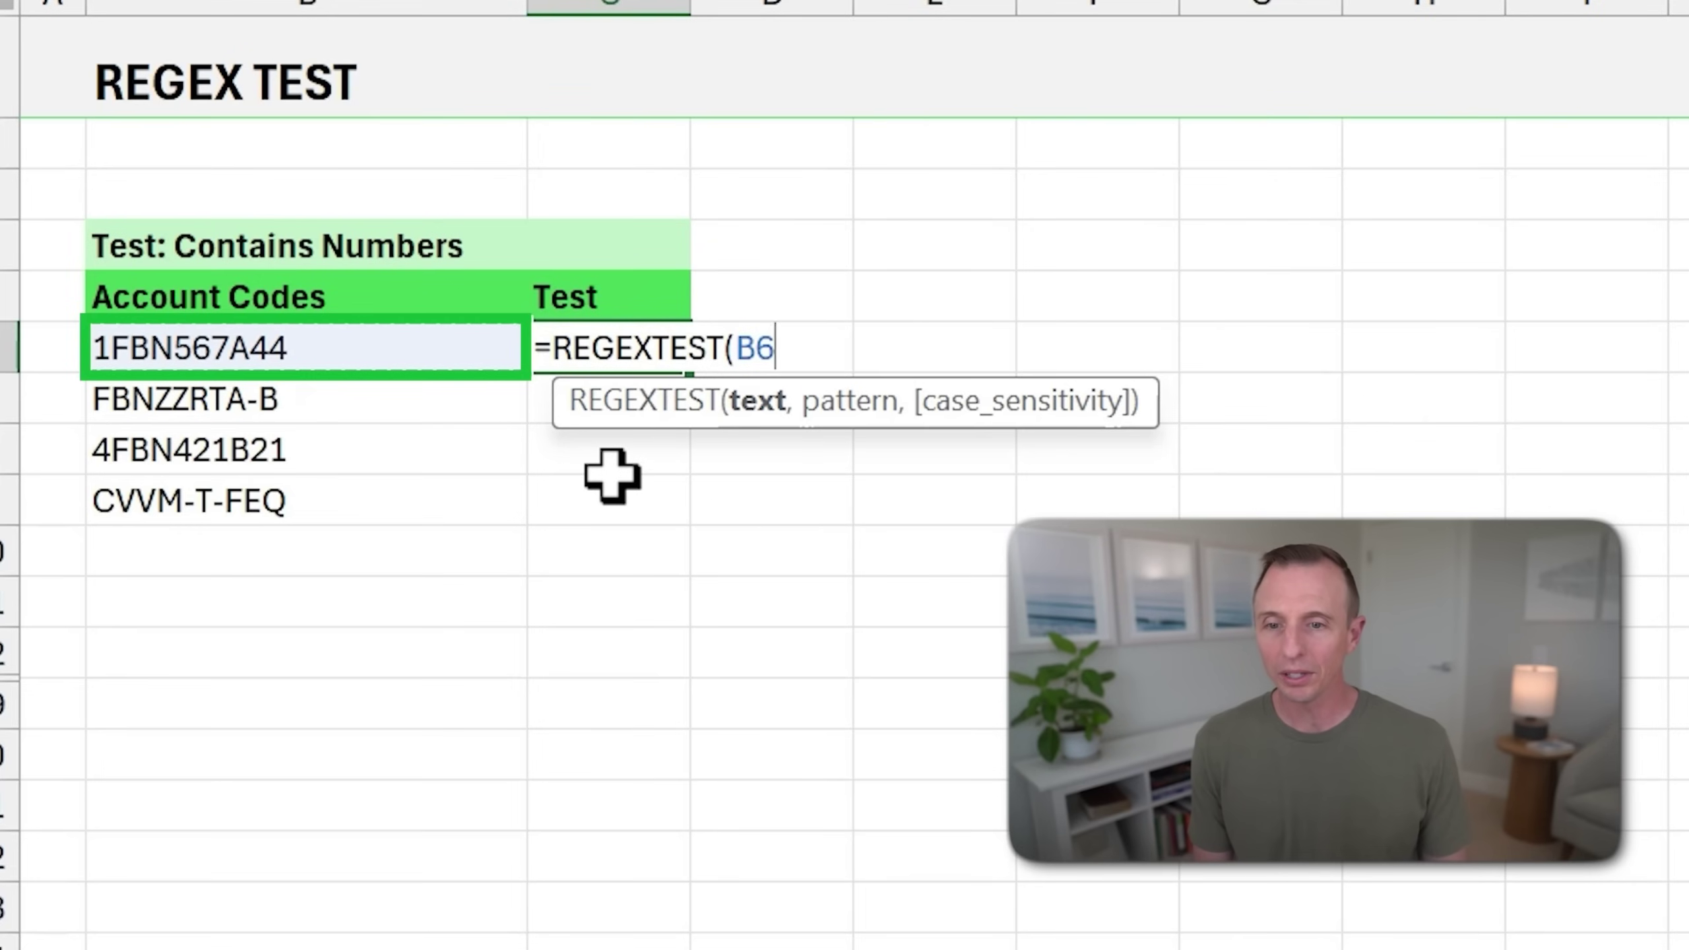
type(",\"[0-9")
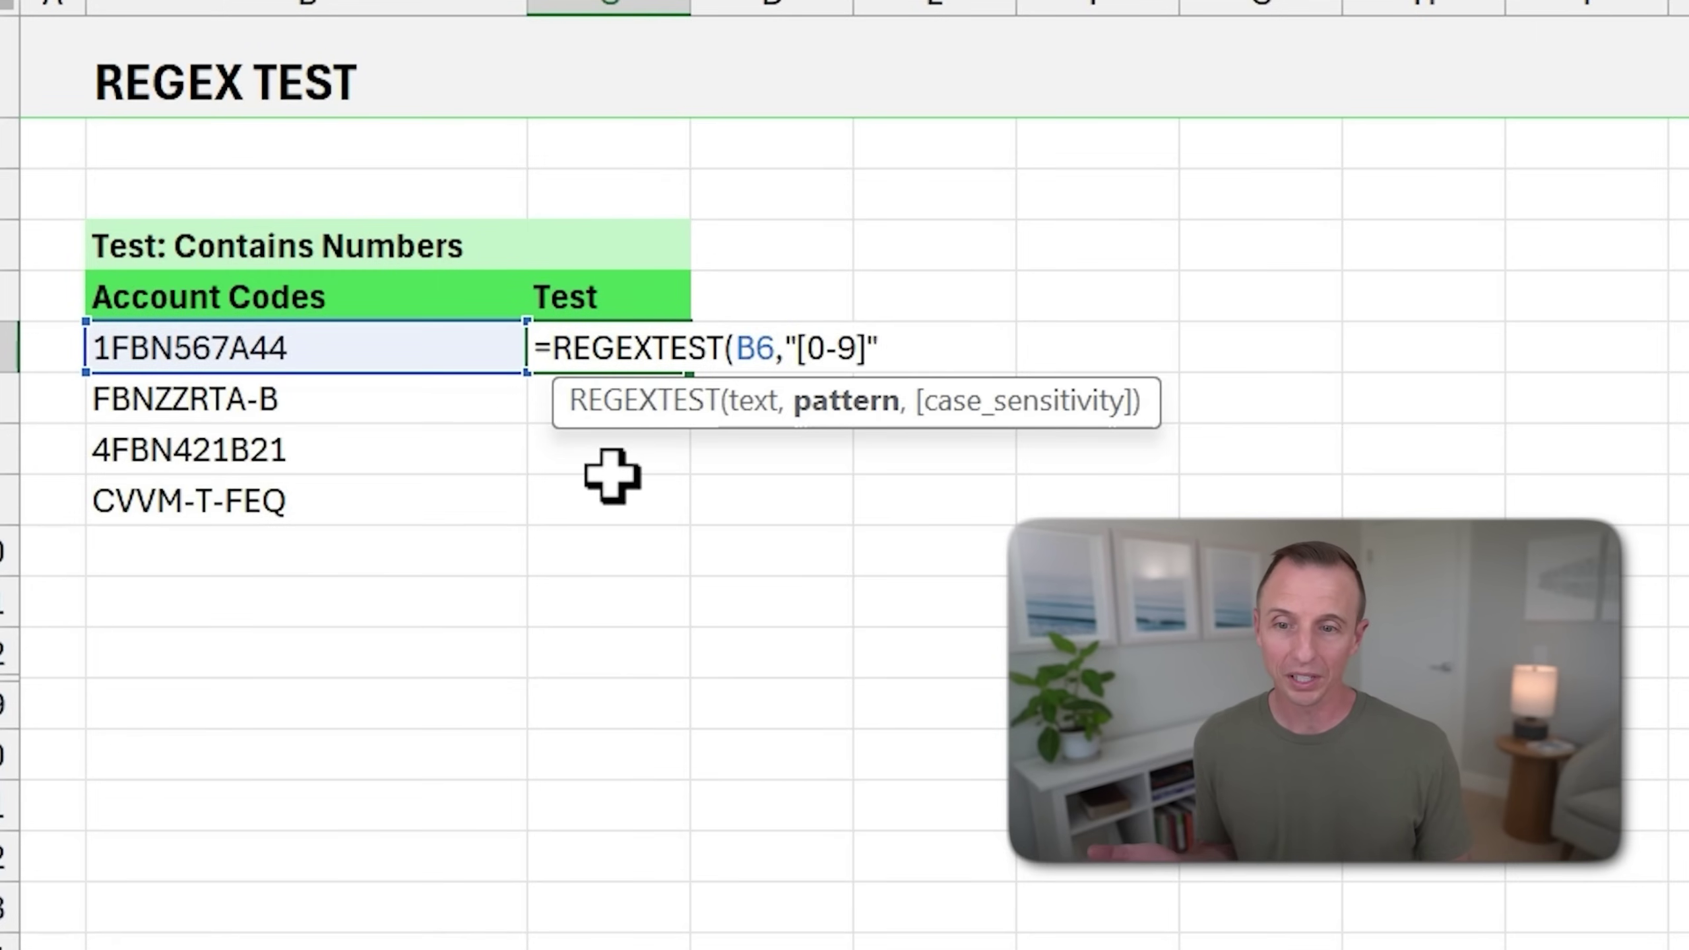
key("Return")
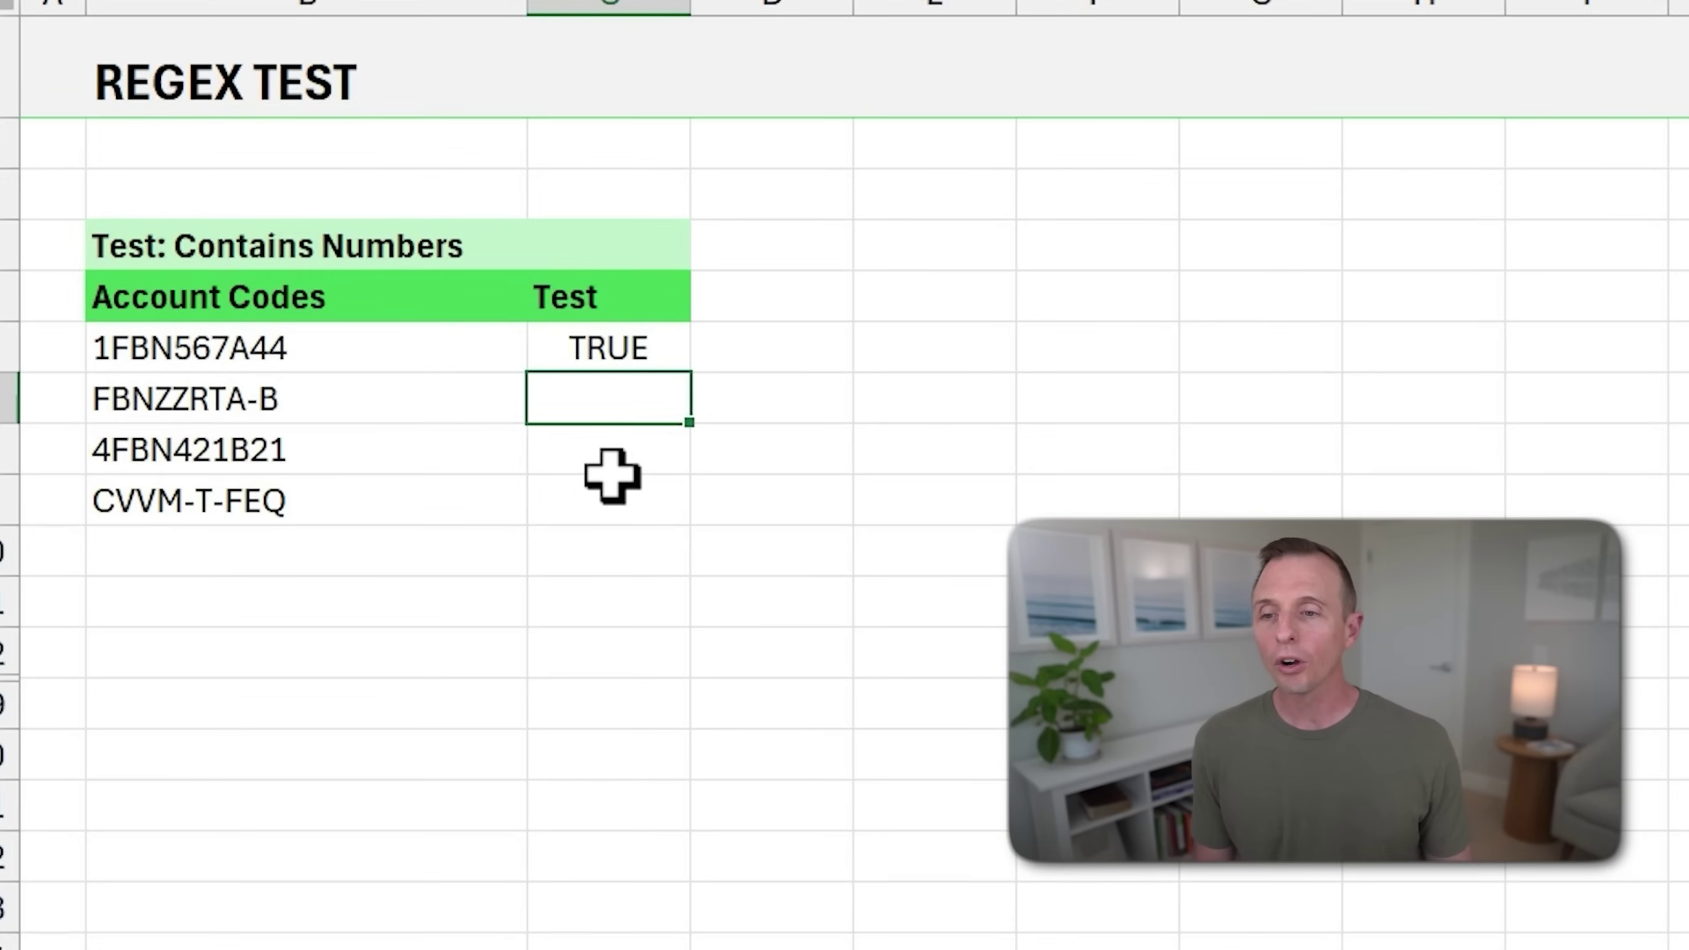
left_click(592, 356)
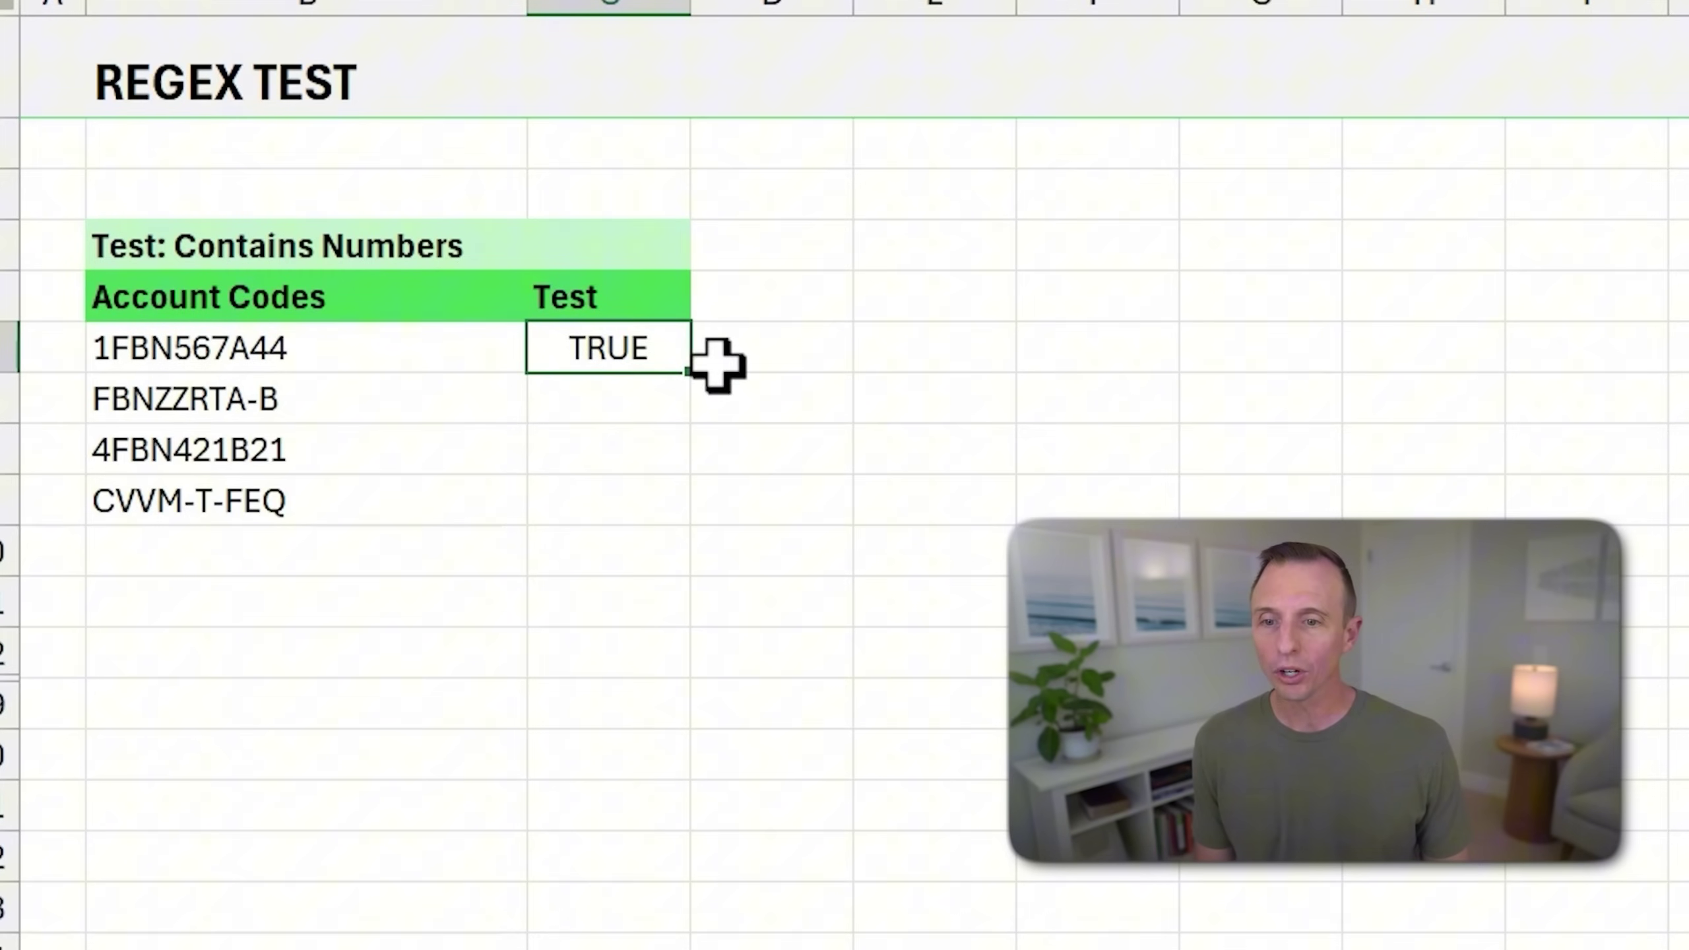
double_click(689, 372)
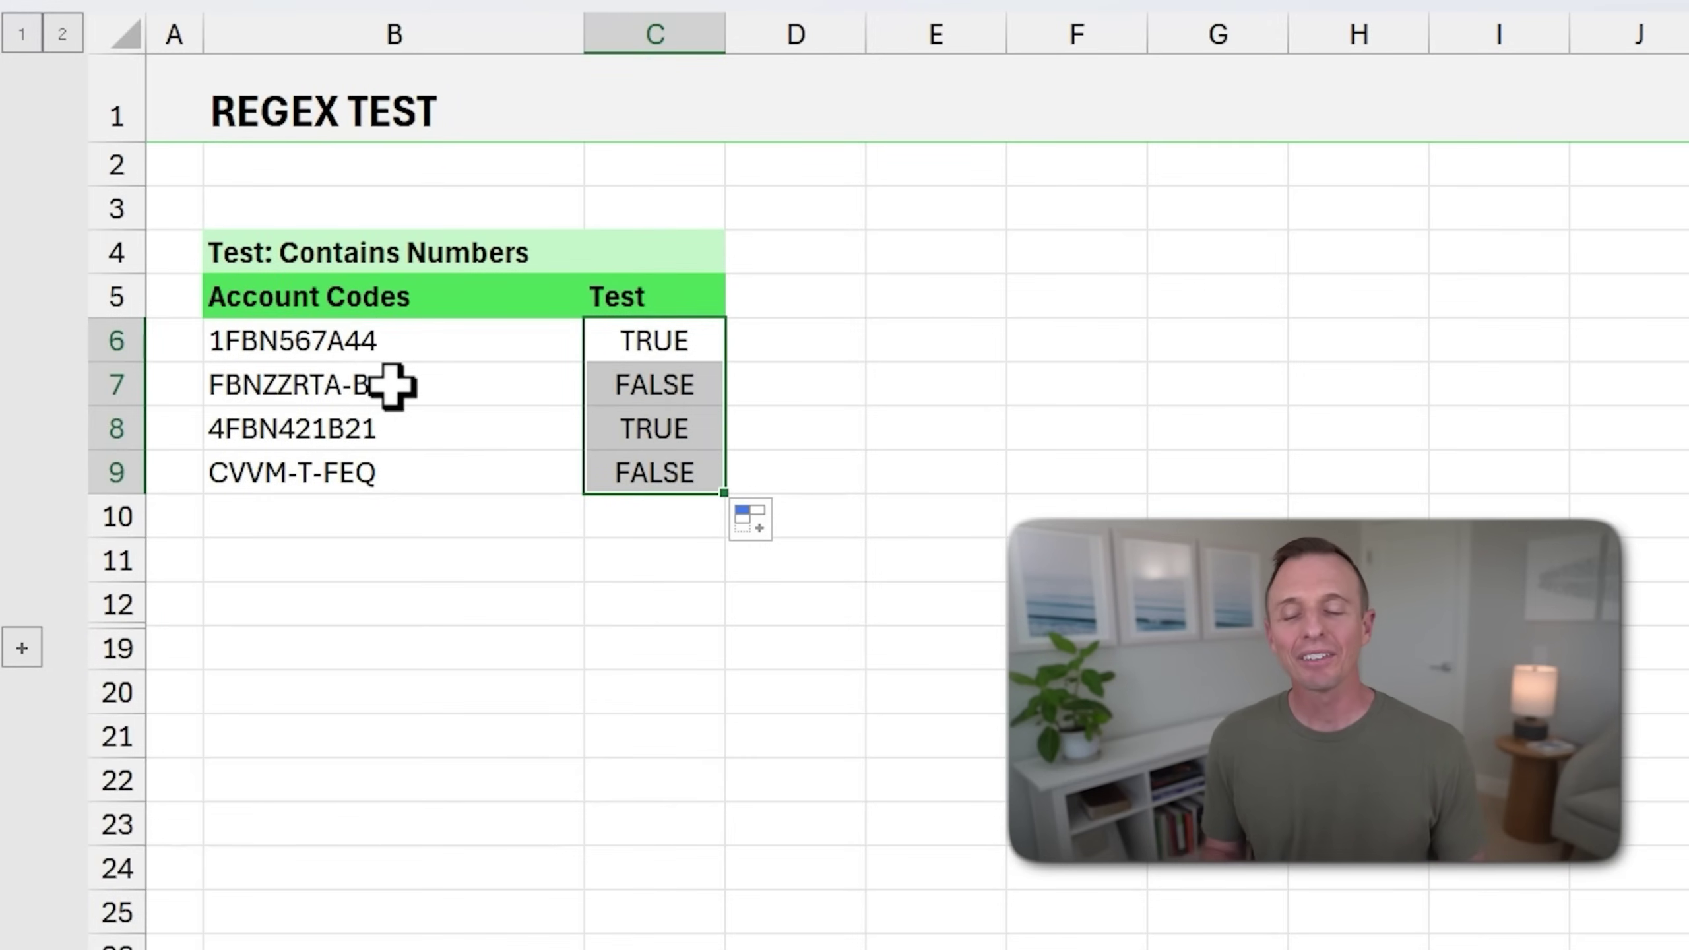
Expand the hidden phone-number test table and autofit column B to its longest text.
left_click(22, 648)
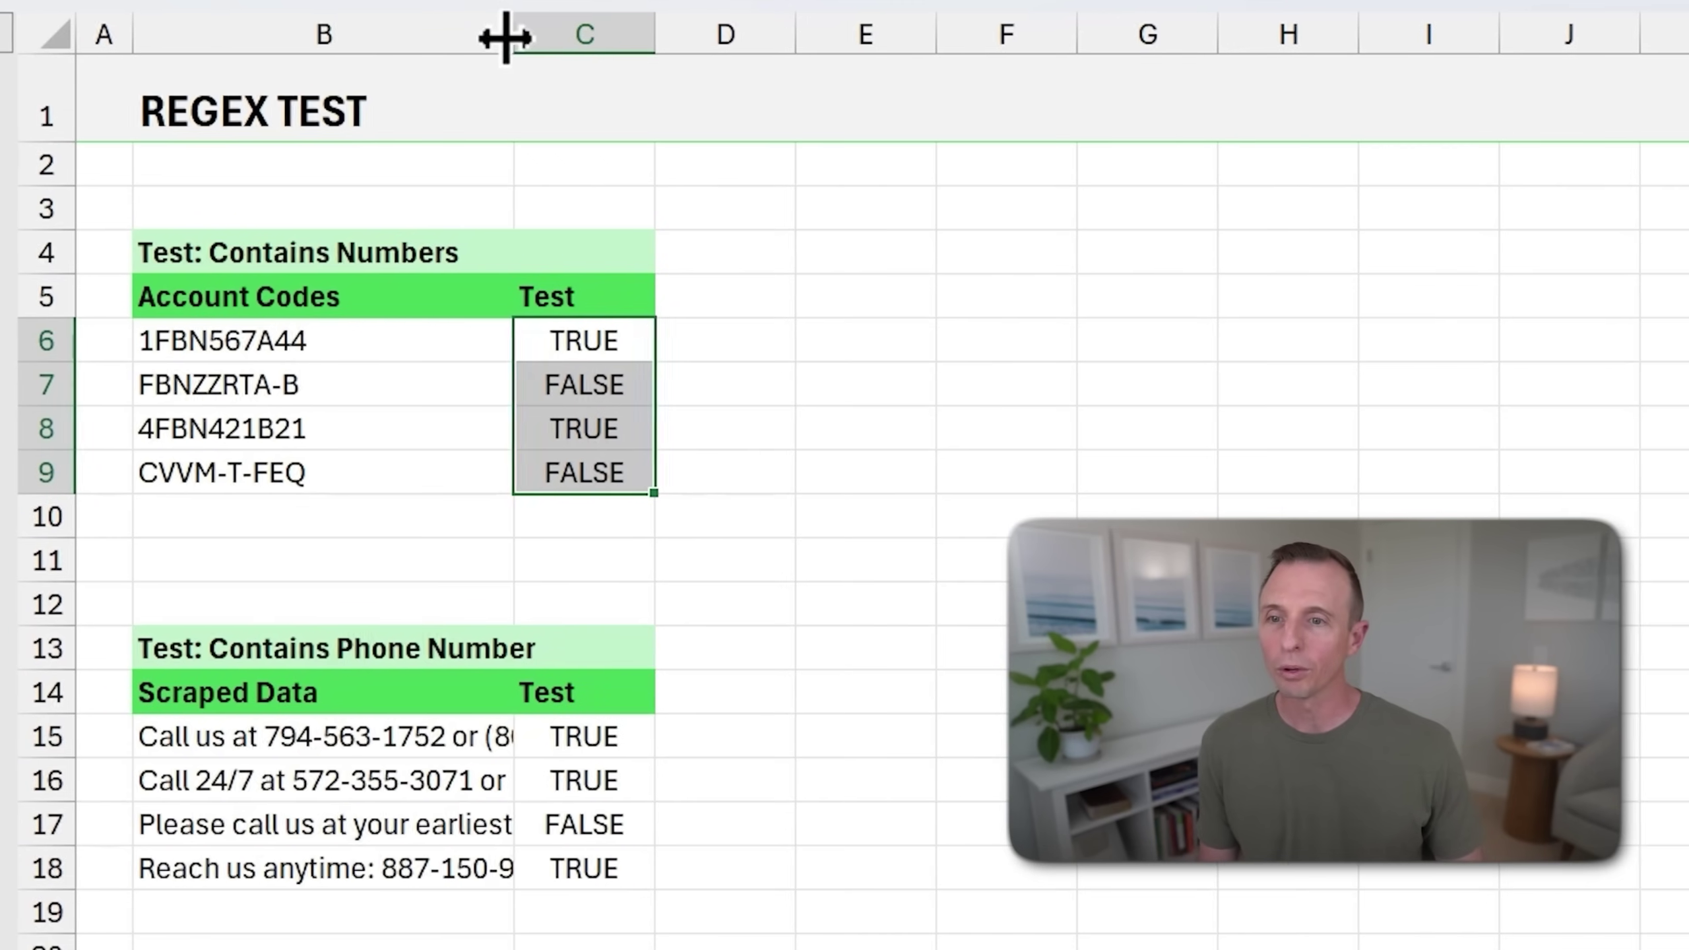
double_click(584, 33)
scroll(592, 346, "down", 4)
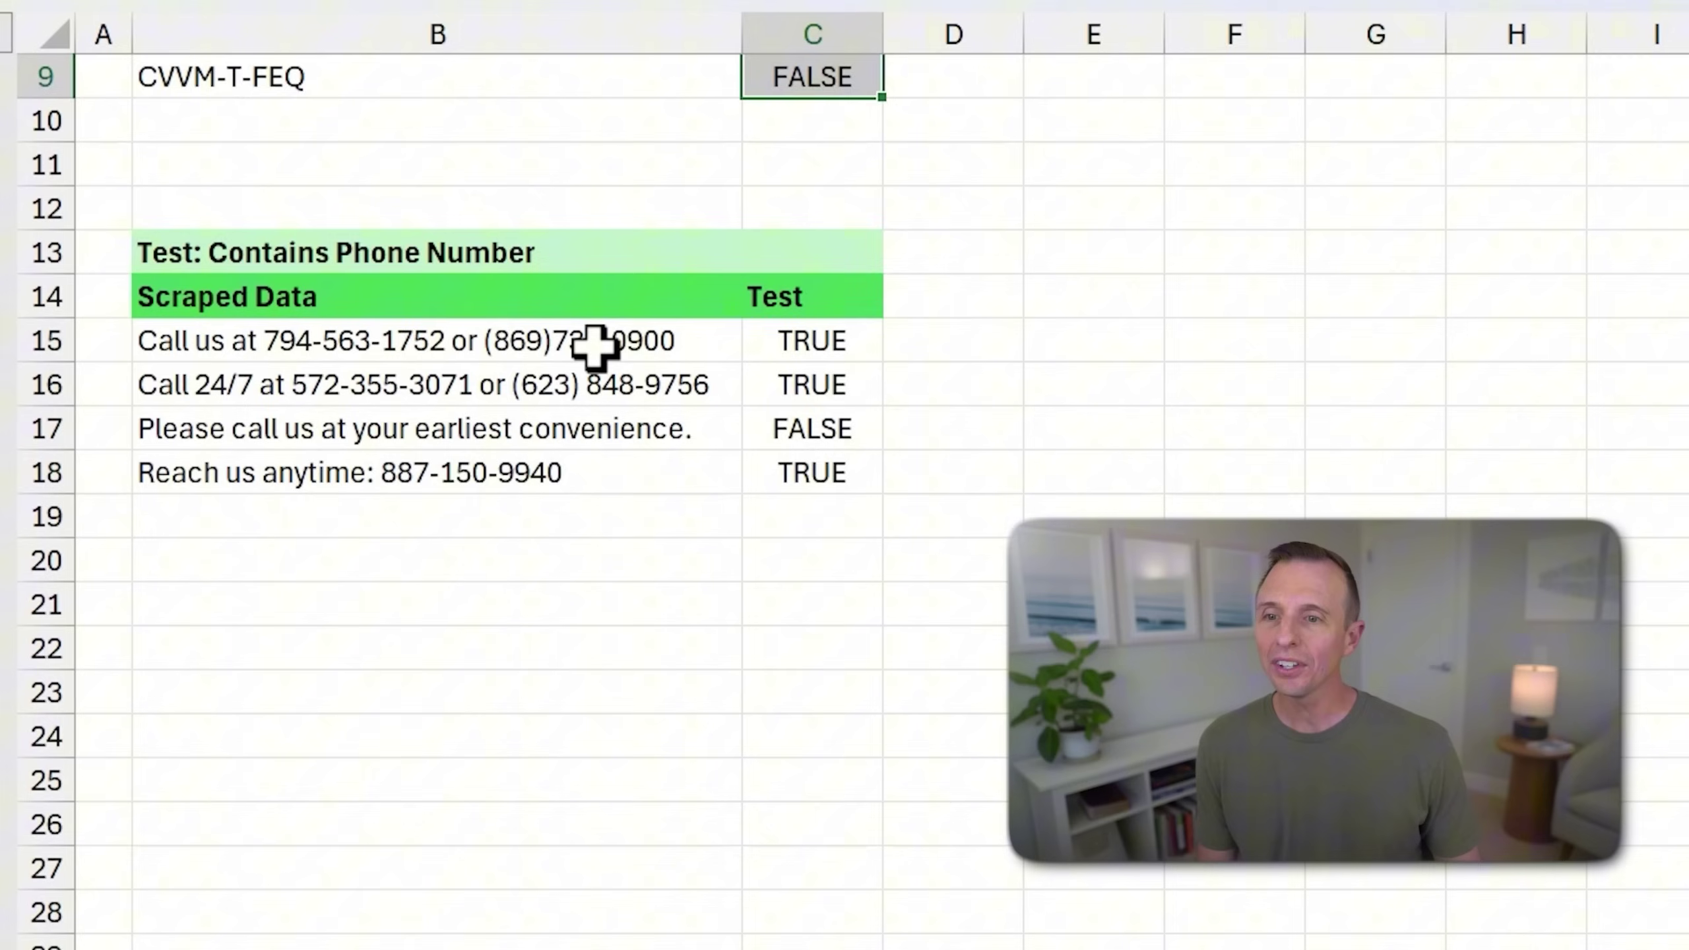
scroll(595, 349, "down", 1)
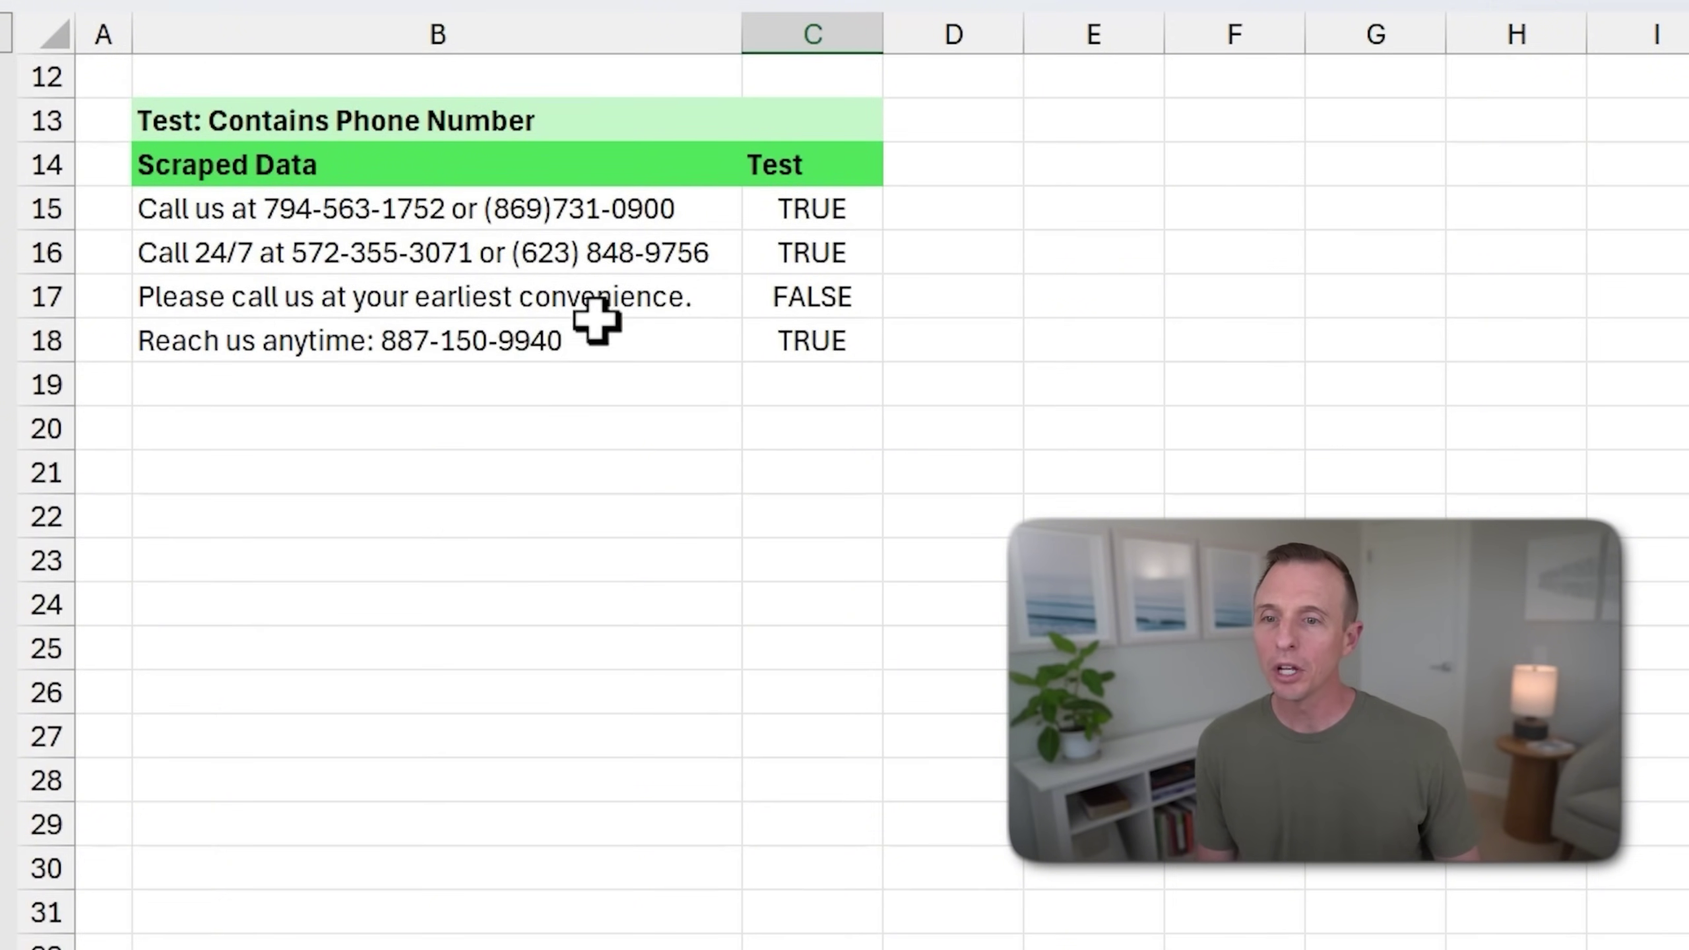
Inspect the regex pattern in C15's formula without changing it.
left_click(233, 222)
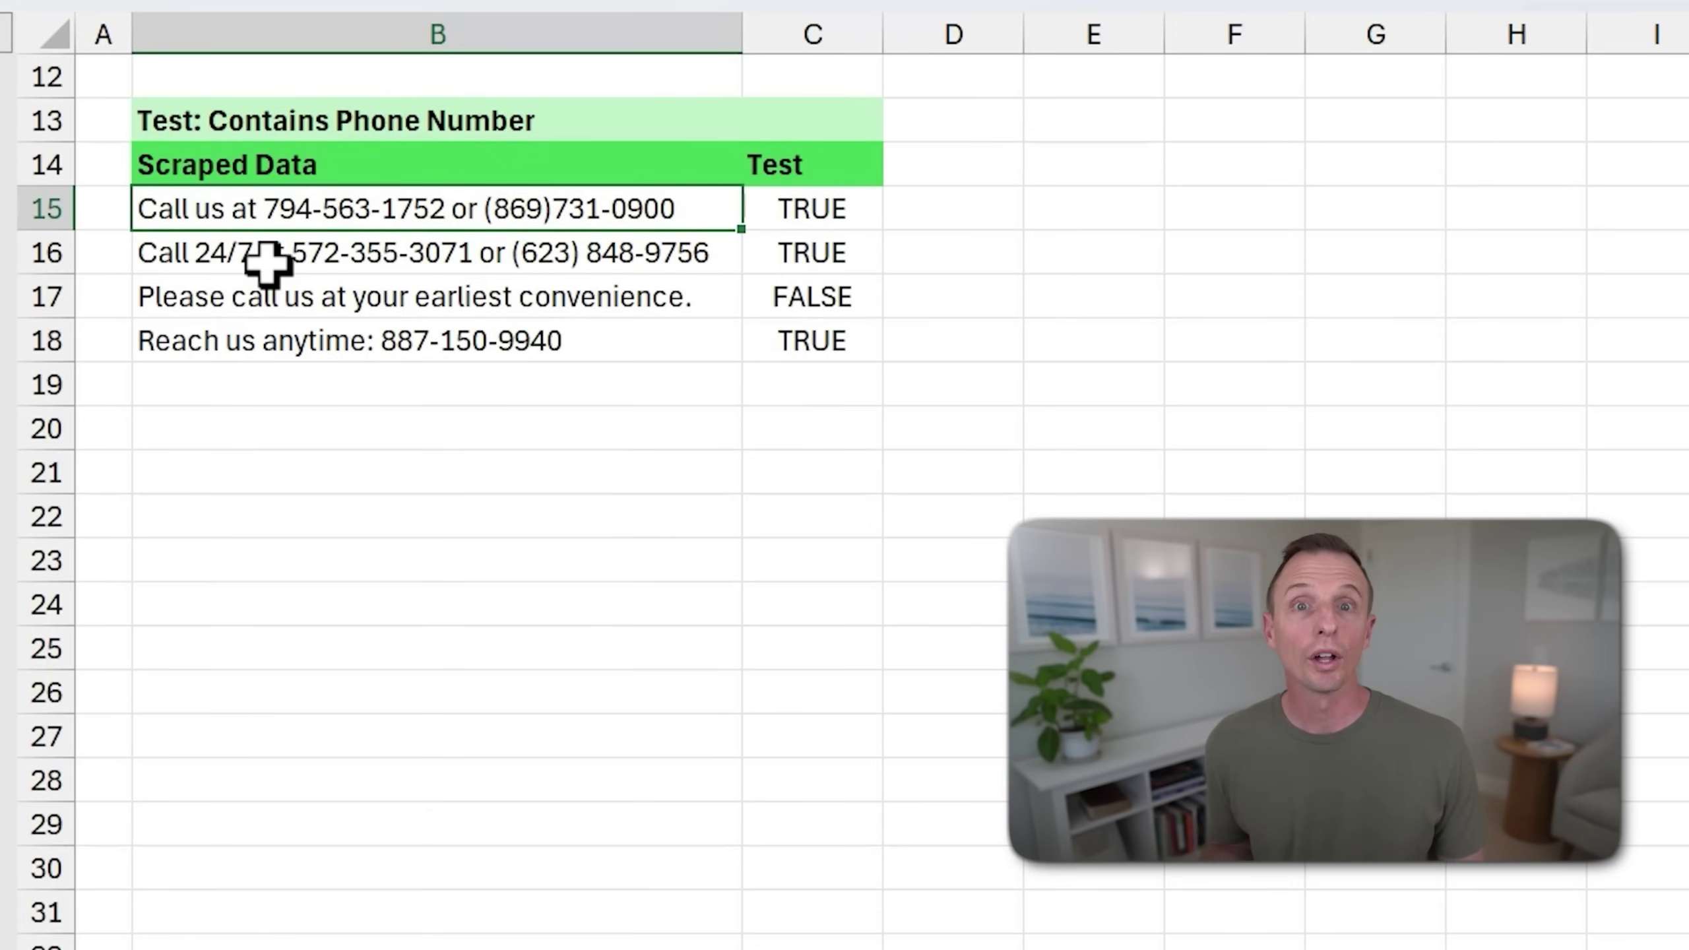
left_click(781, 212)
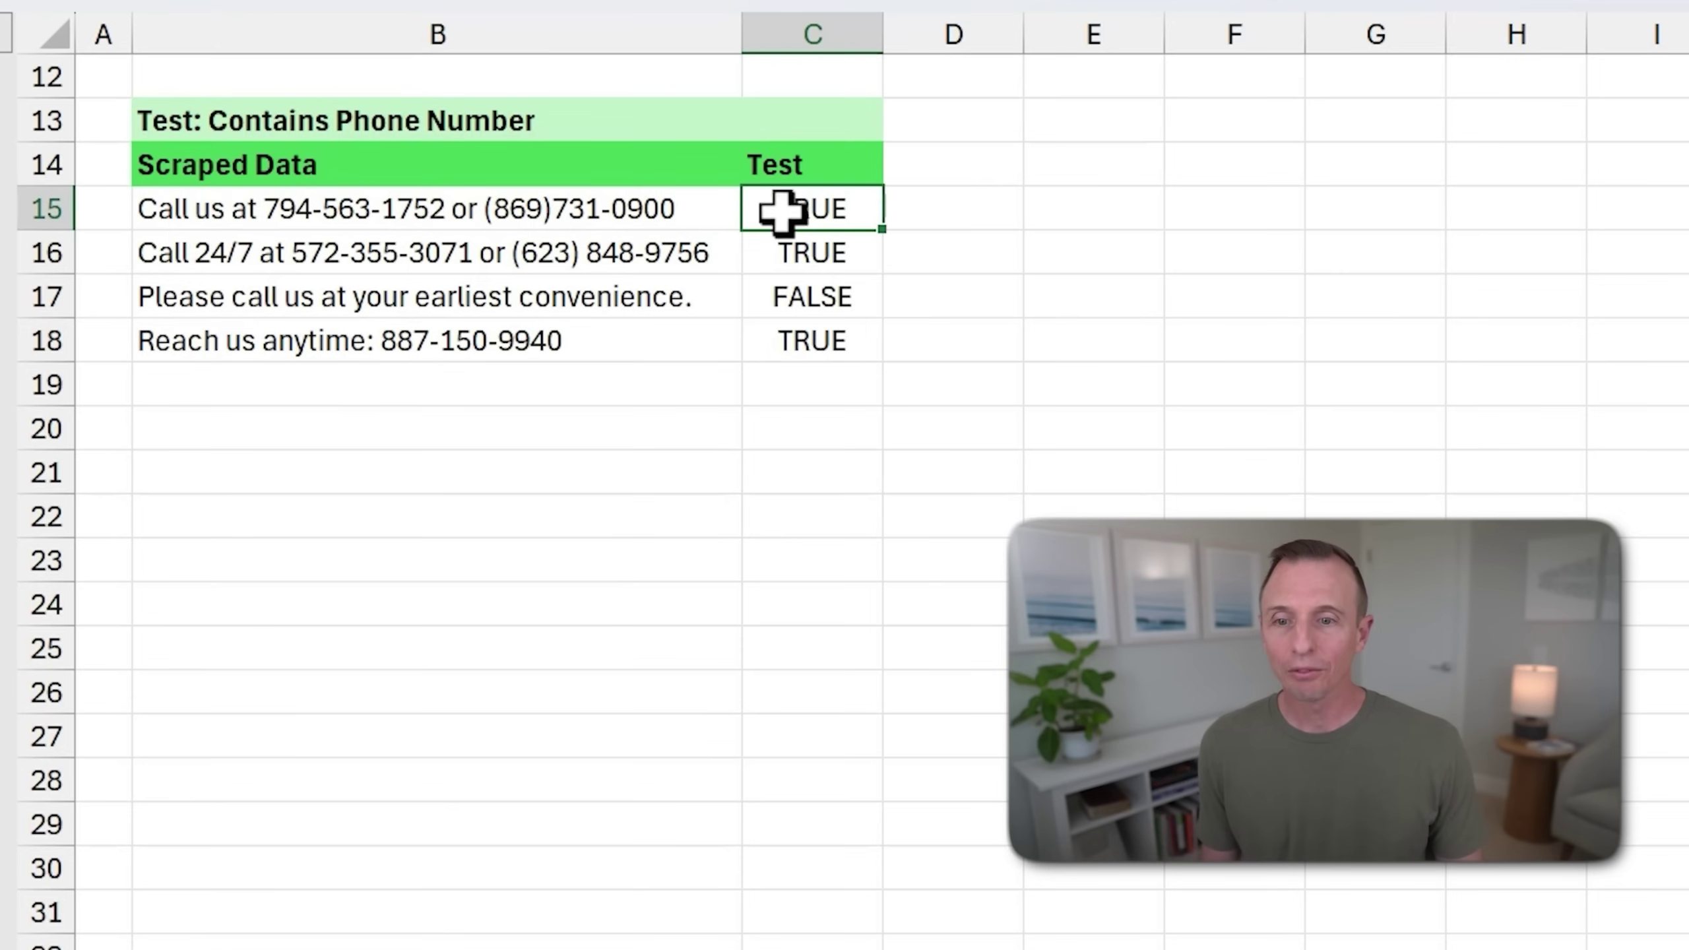
key("F2")
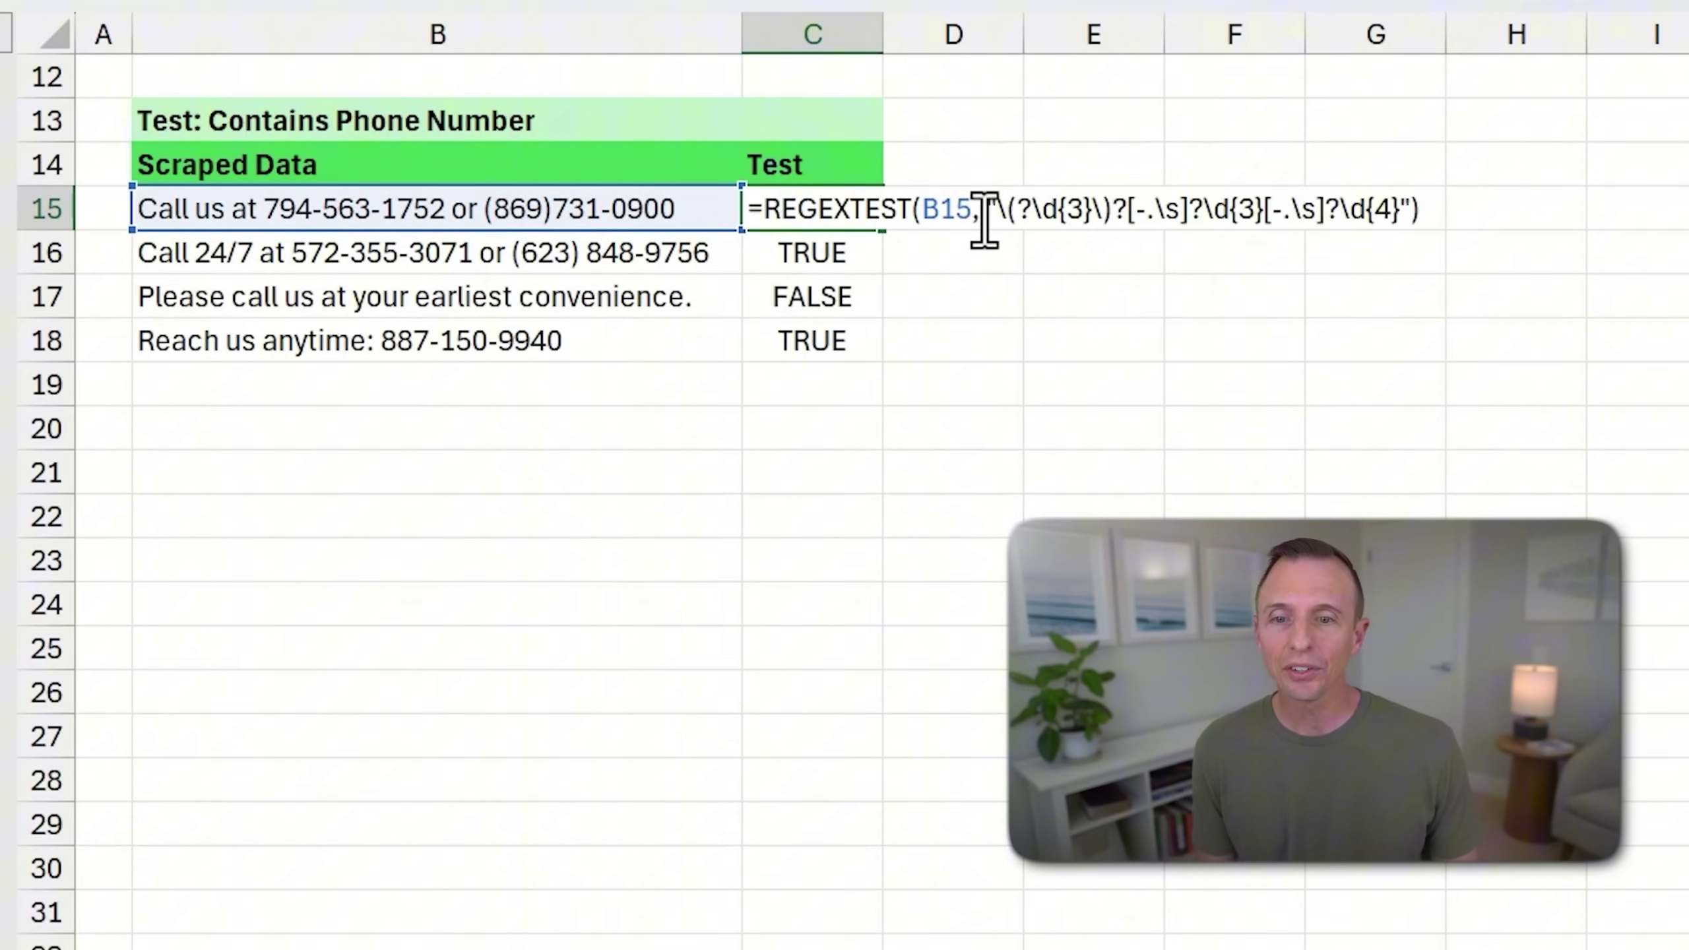
left_click_drag(988, 210, 1411, 209)
key("ctrl+c")
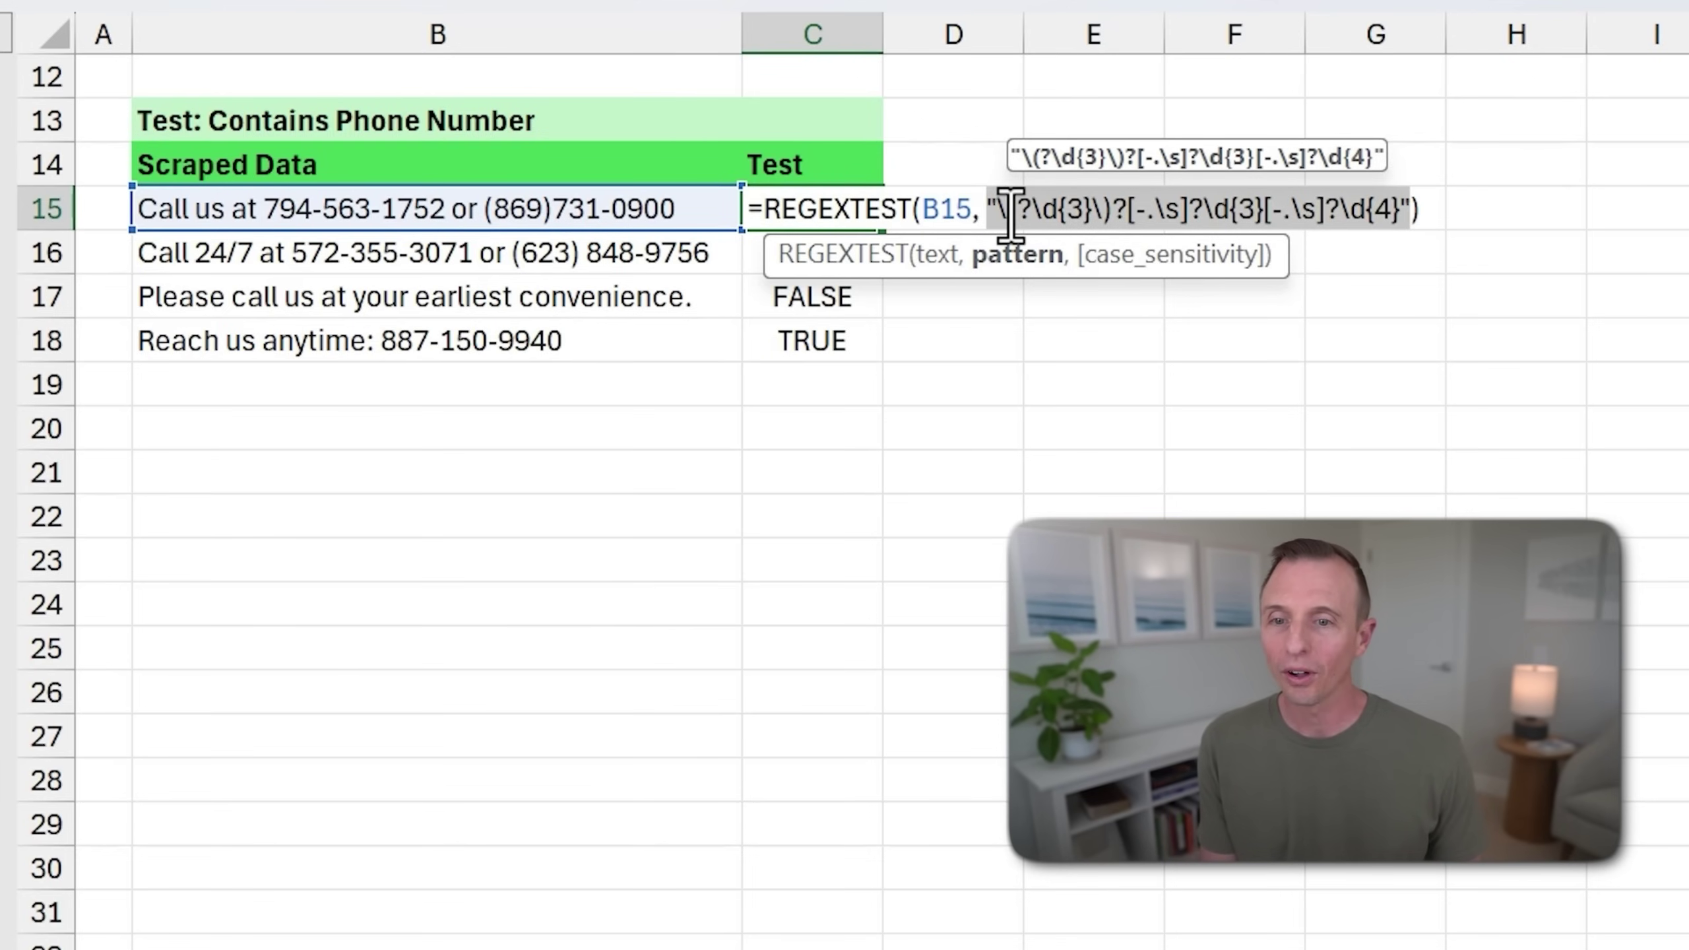
key("Escape")
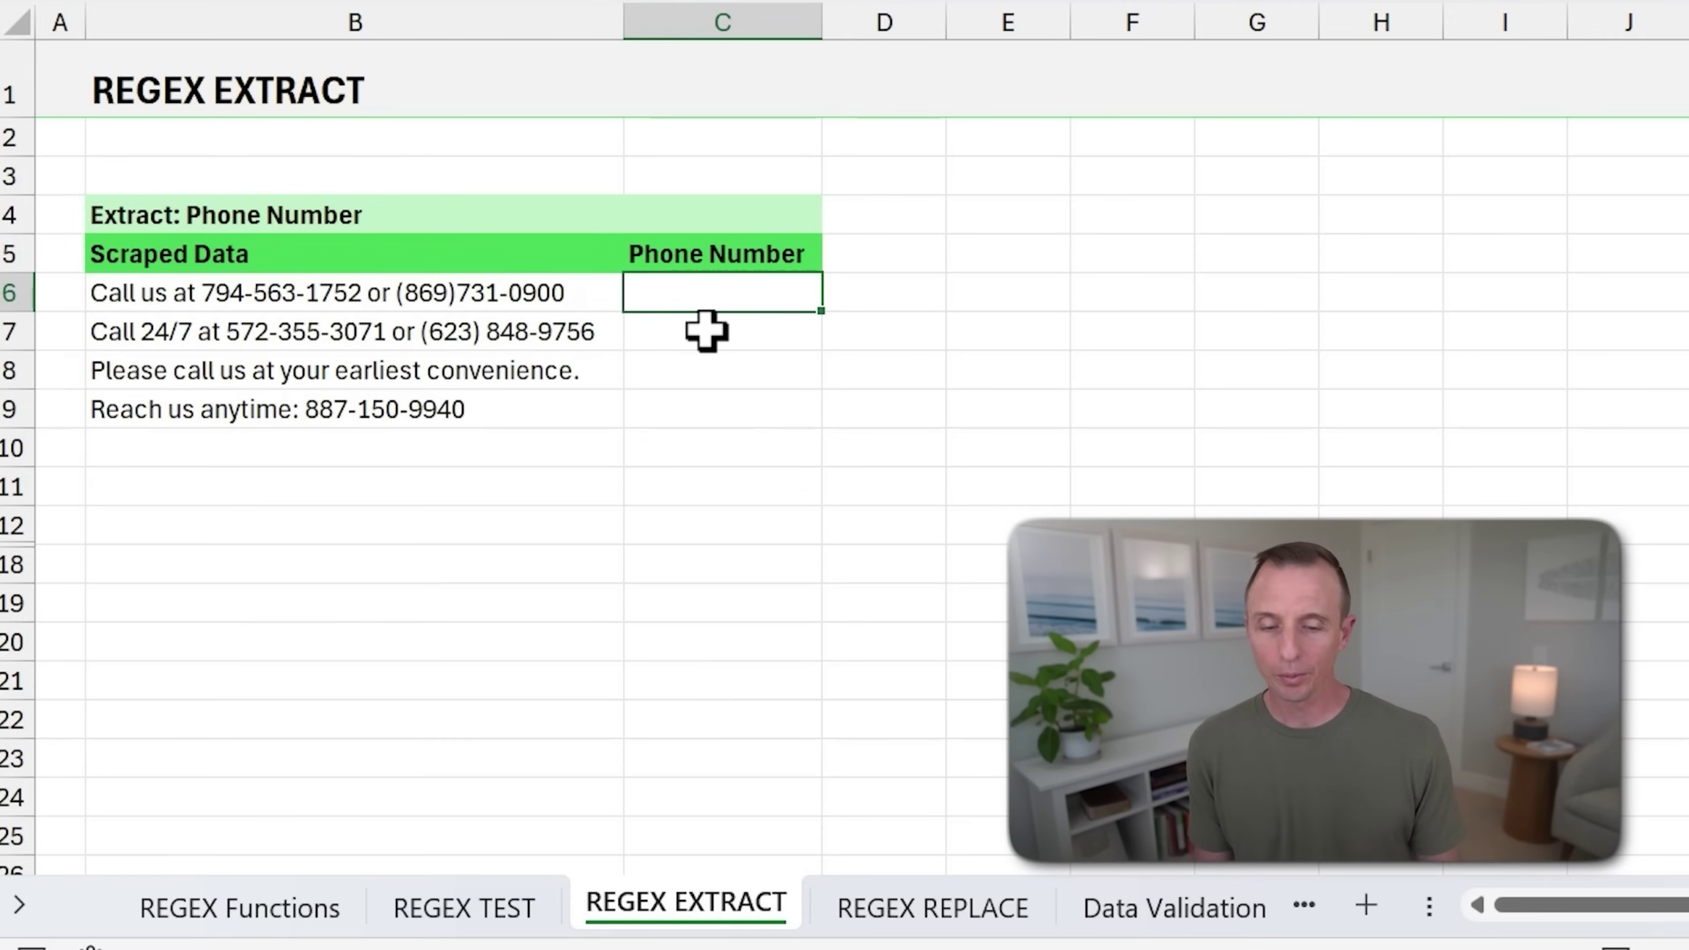
Enter =REGEXEXTRACT in C6 using B6 and the pasted phone-number pattern.
type("=reg")
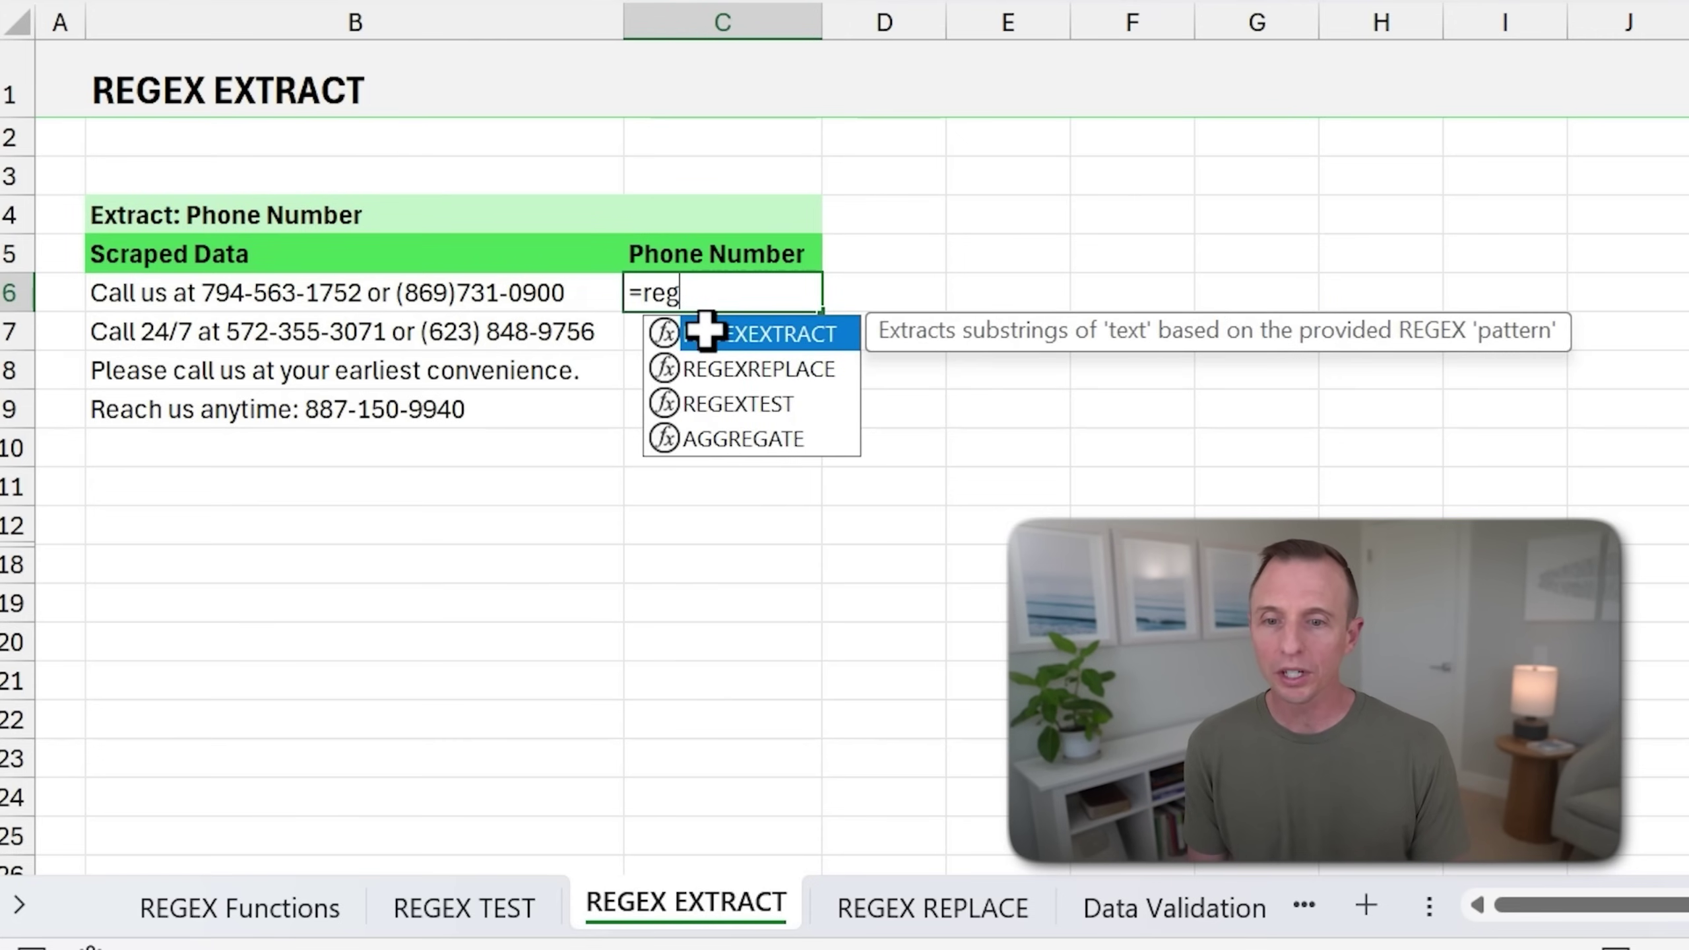
key("Tab")
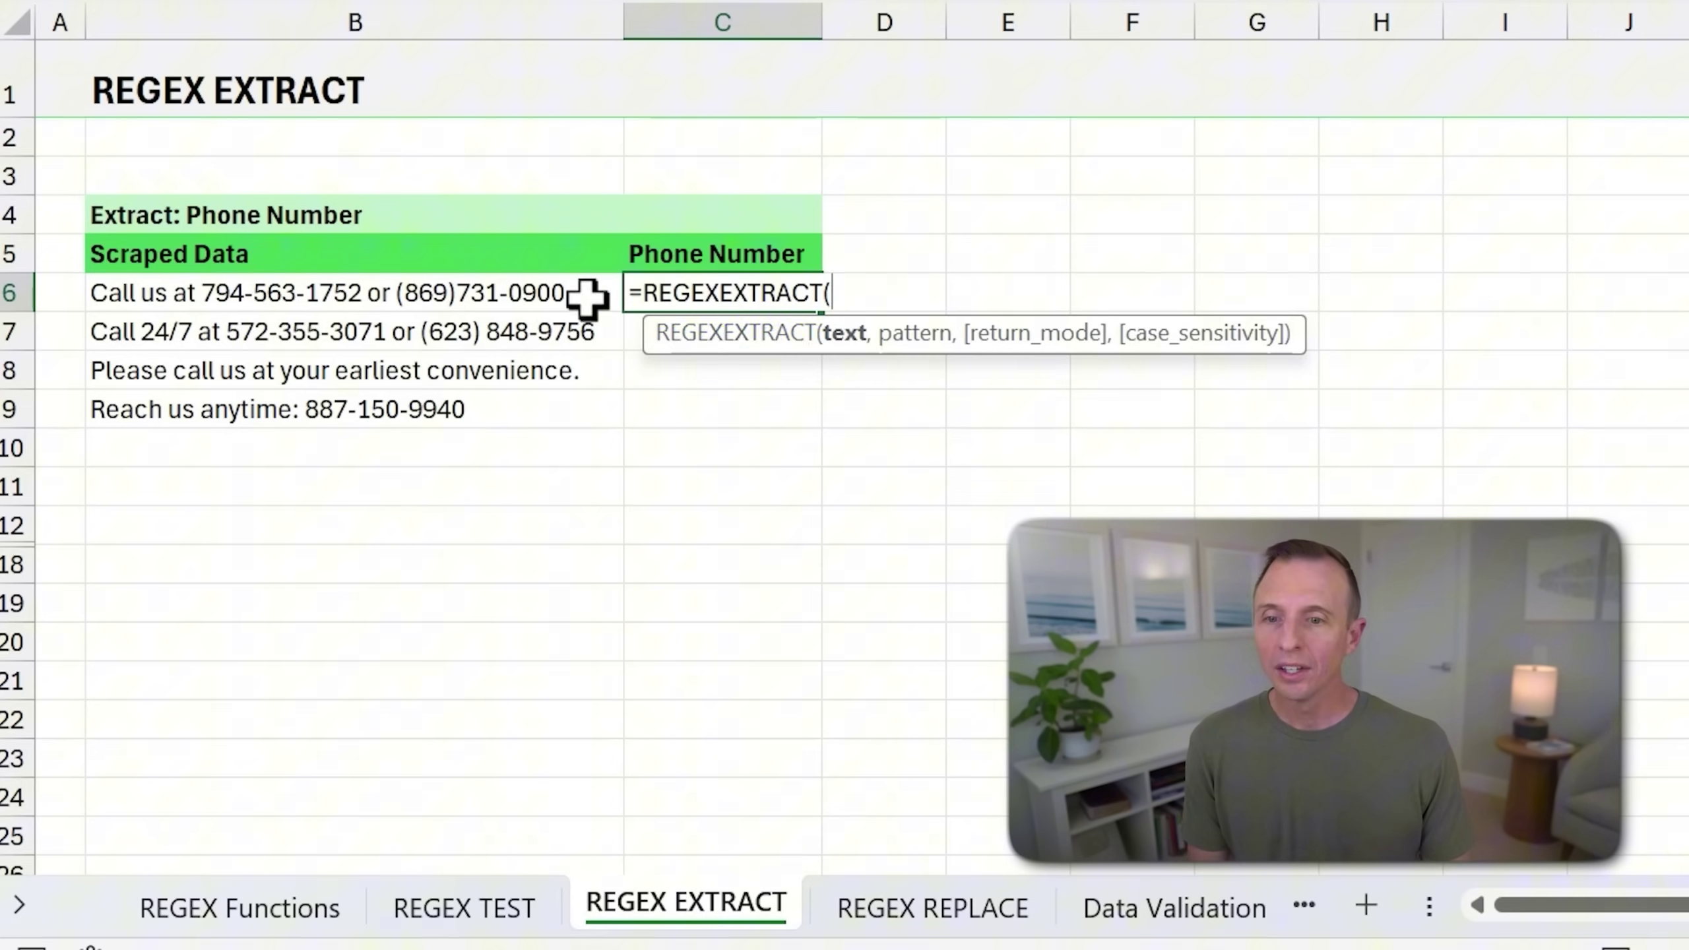
left_click(535, 291)
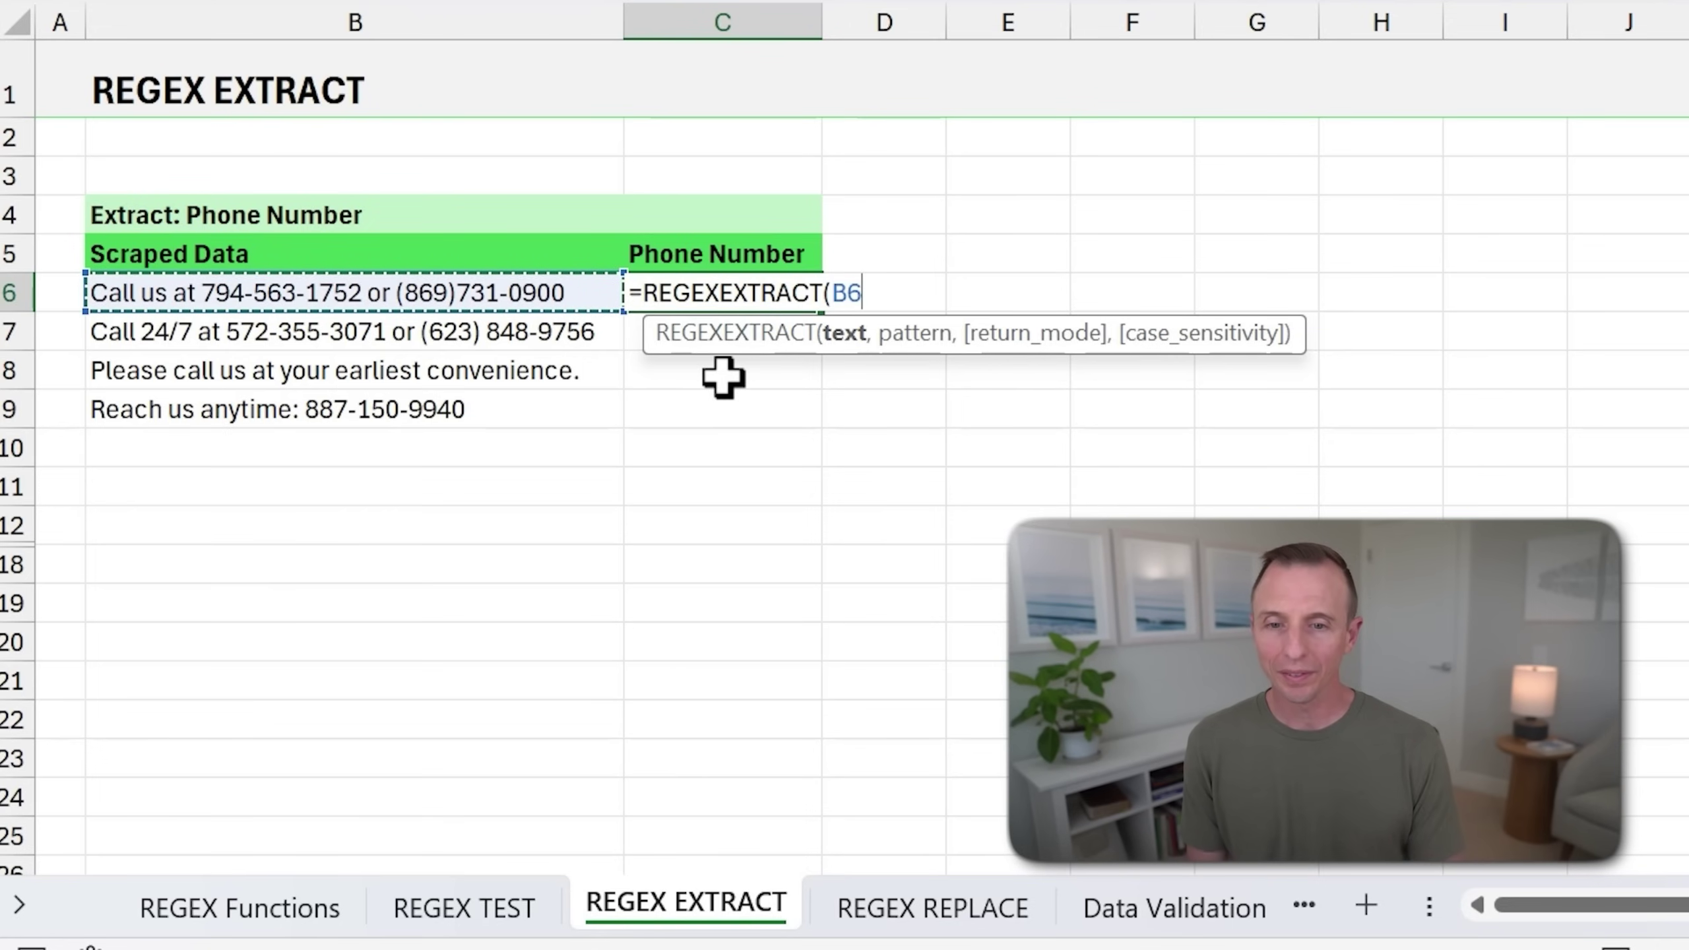
type(",")
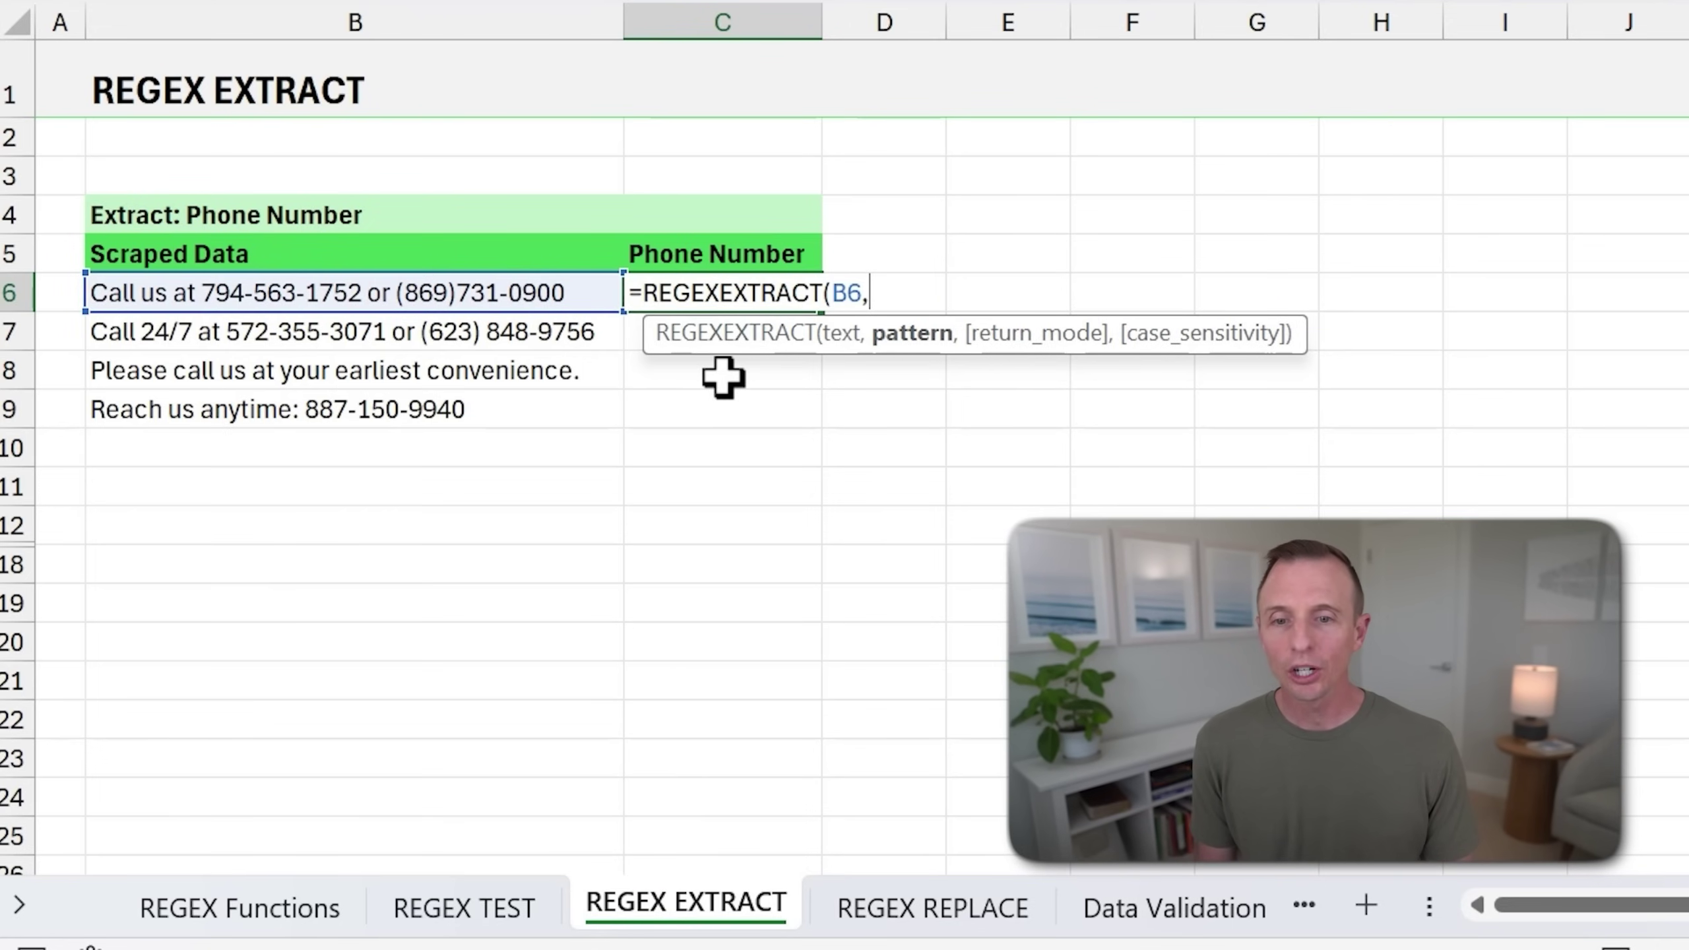
key("ctrl+v")
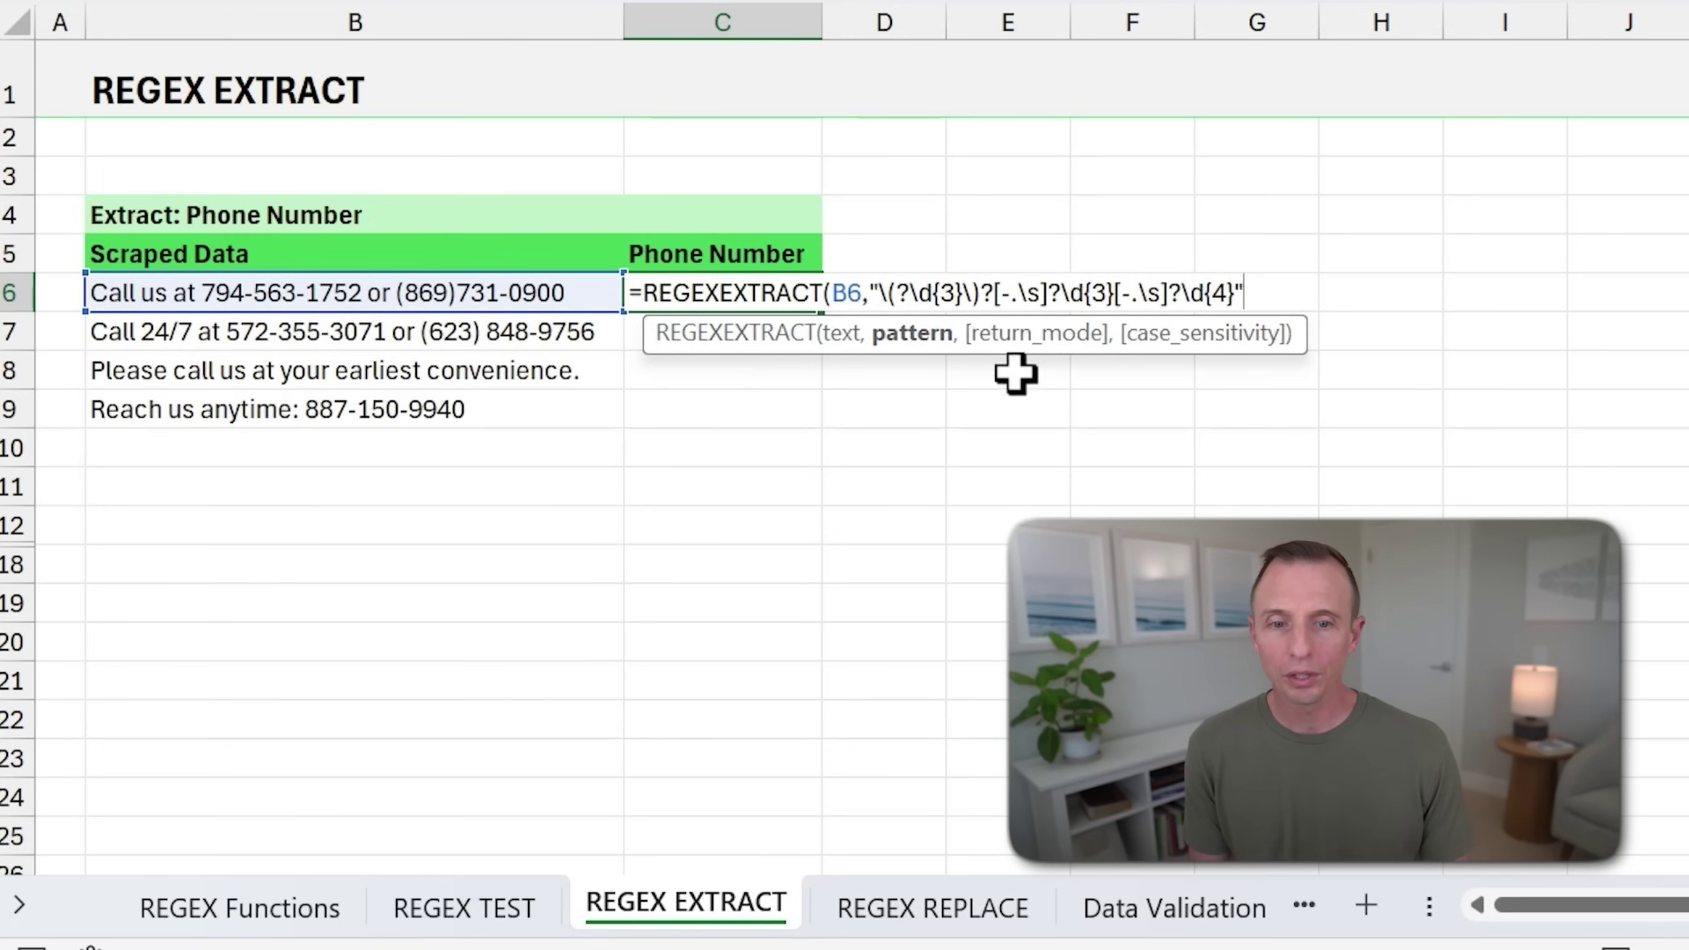
key("Return")
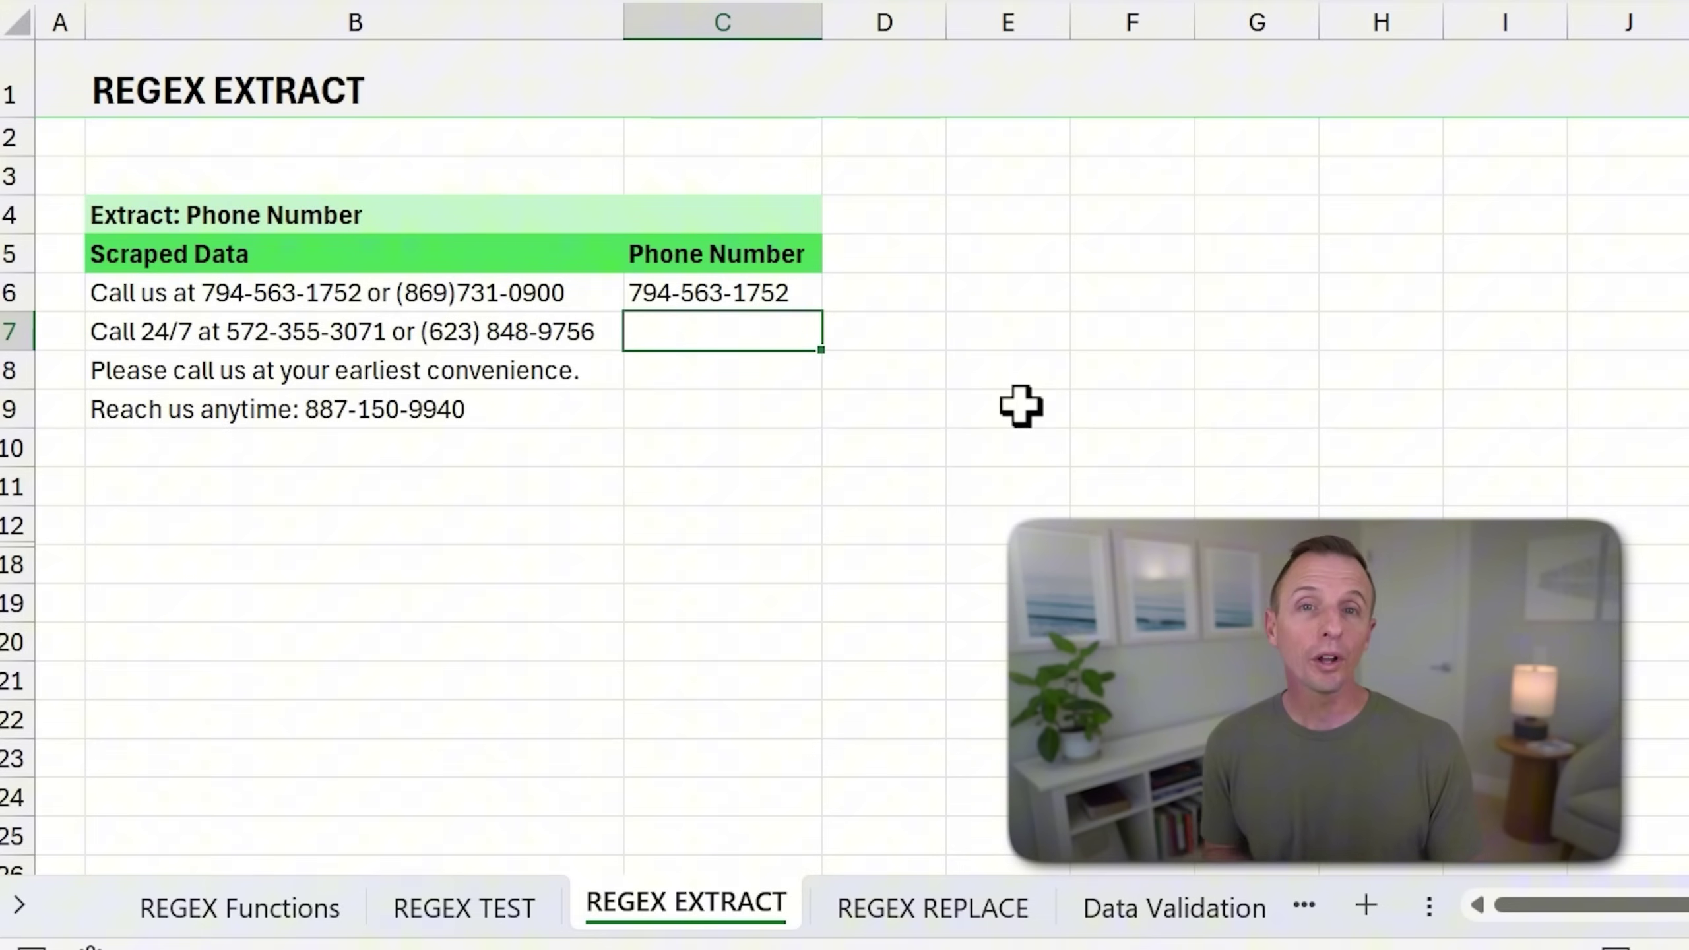
Add return_mode 1 to the C6 formula so it returns all phone matches.
key("Up")
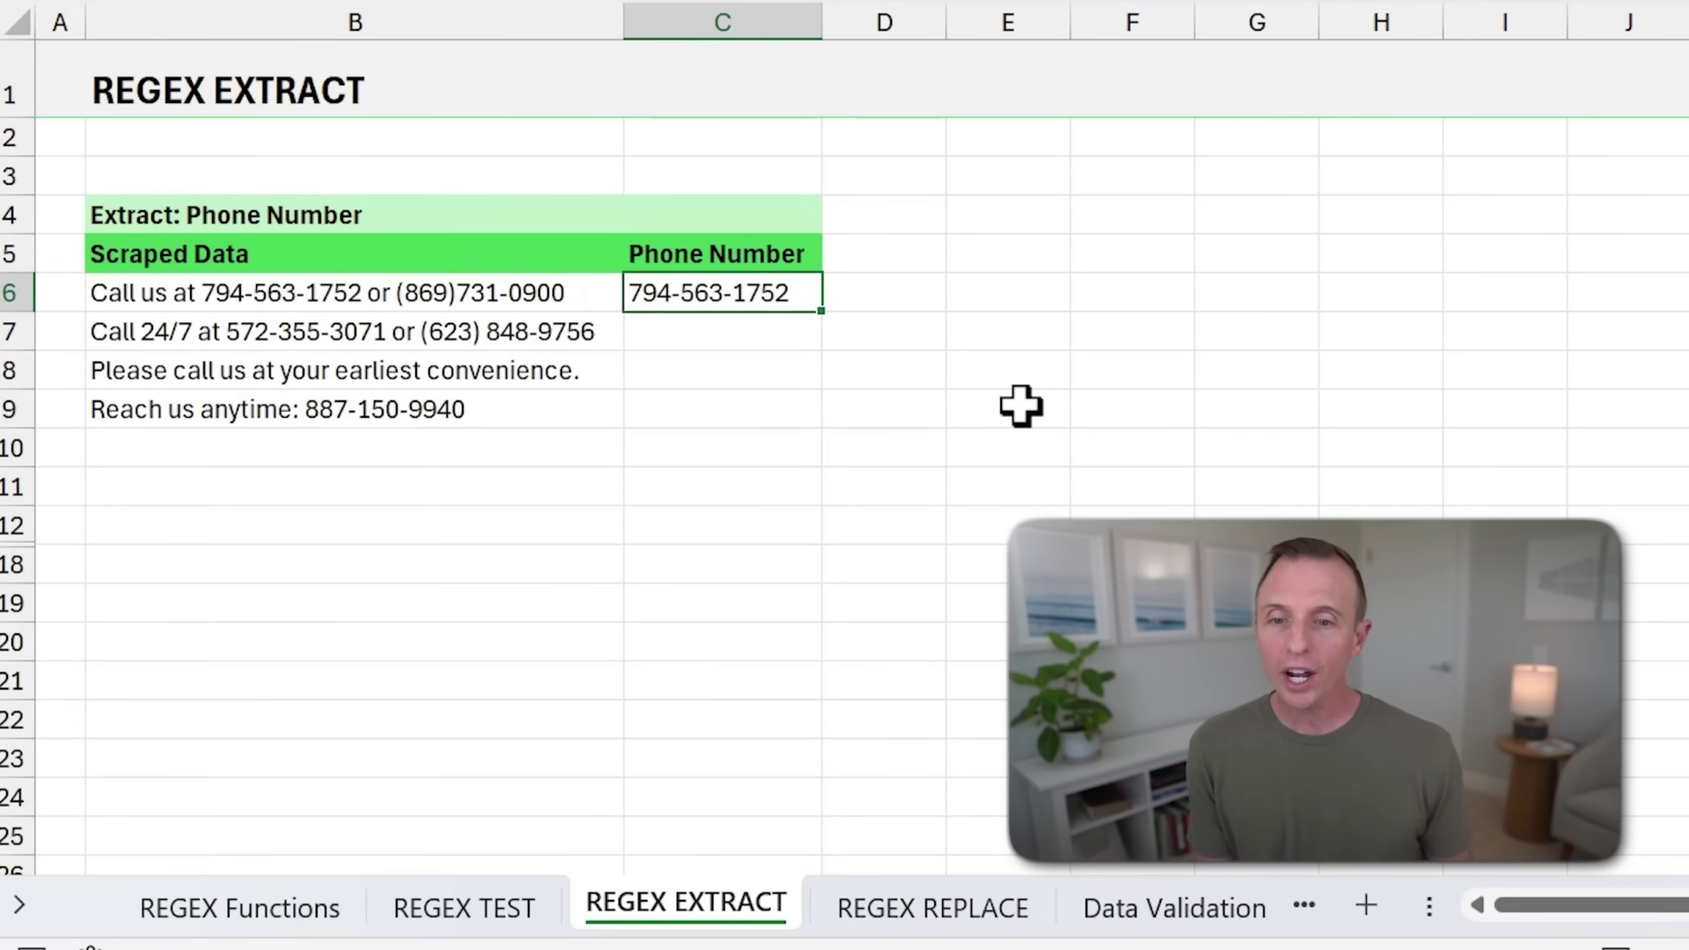
key("F2")
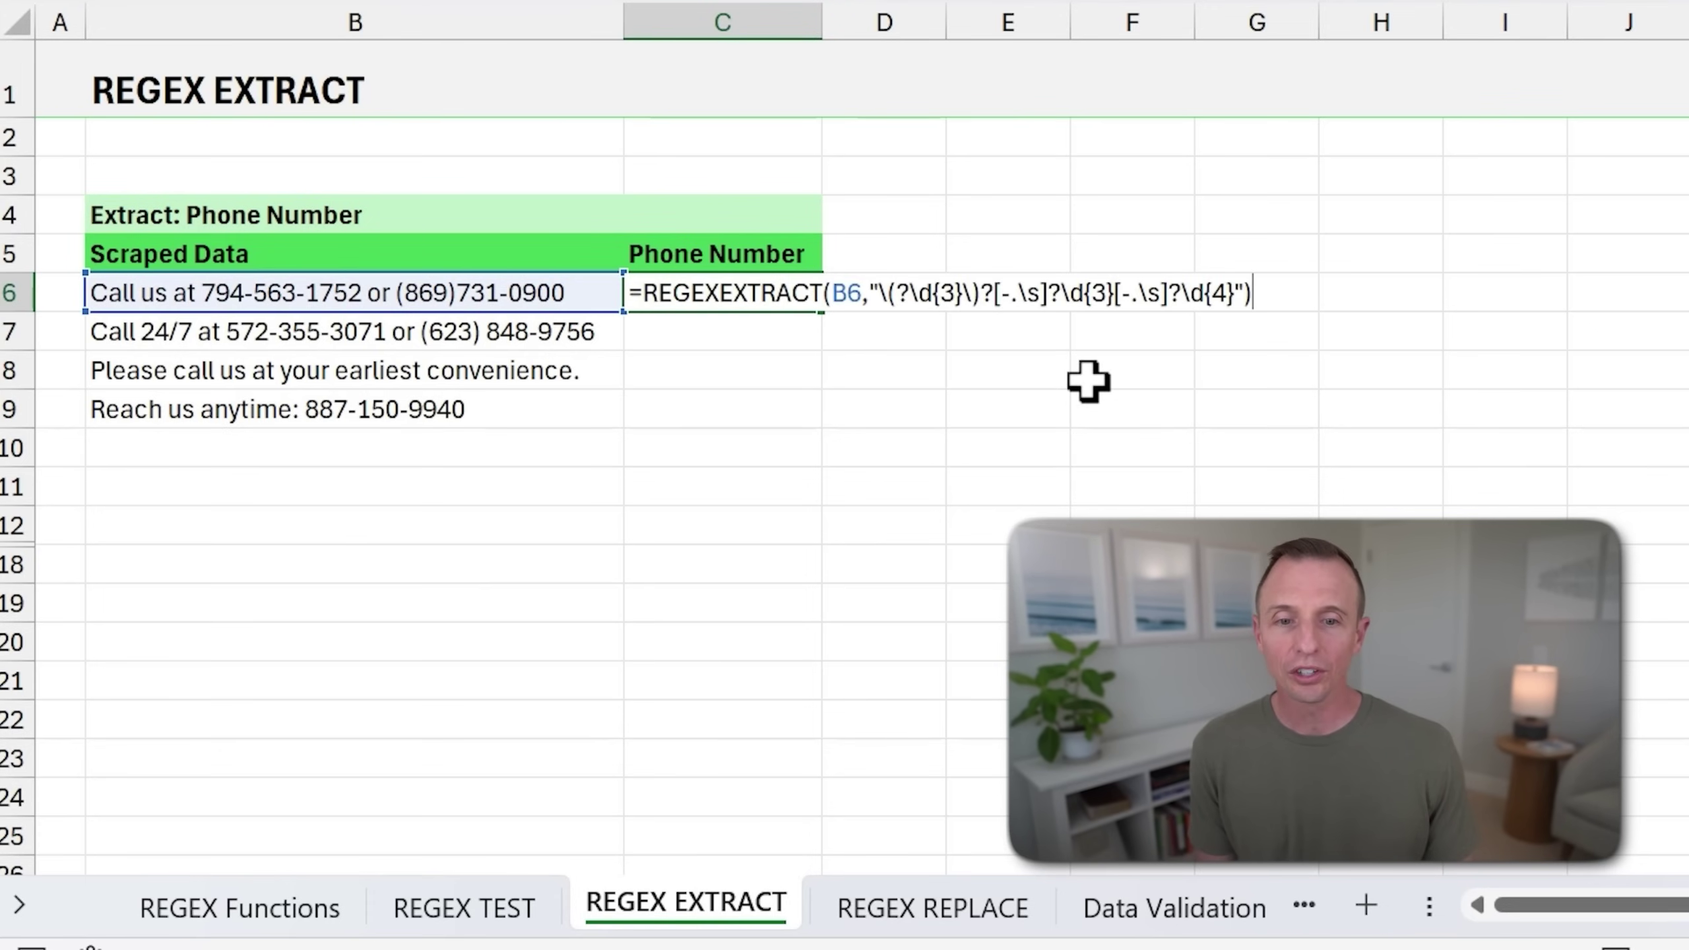
left_click(1242, 293)
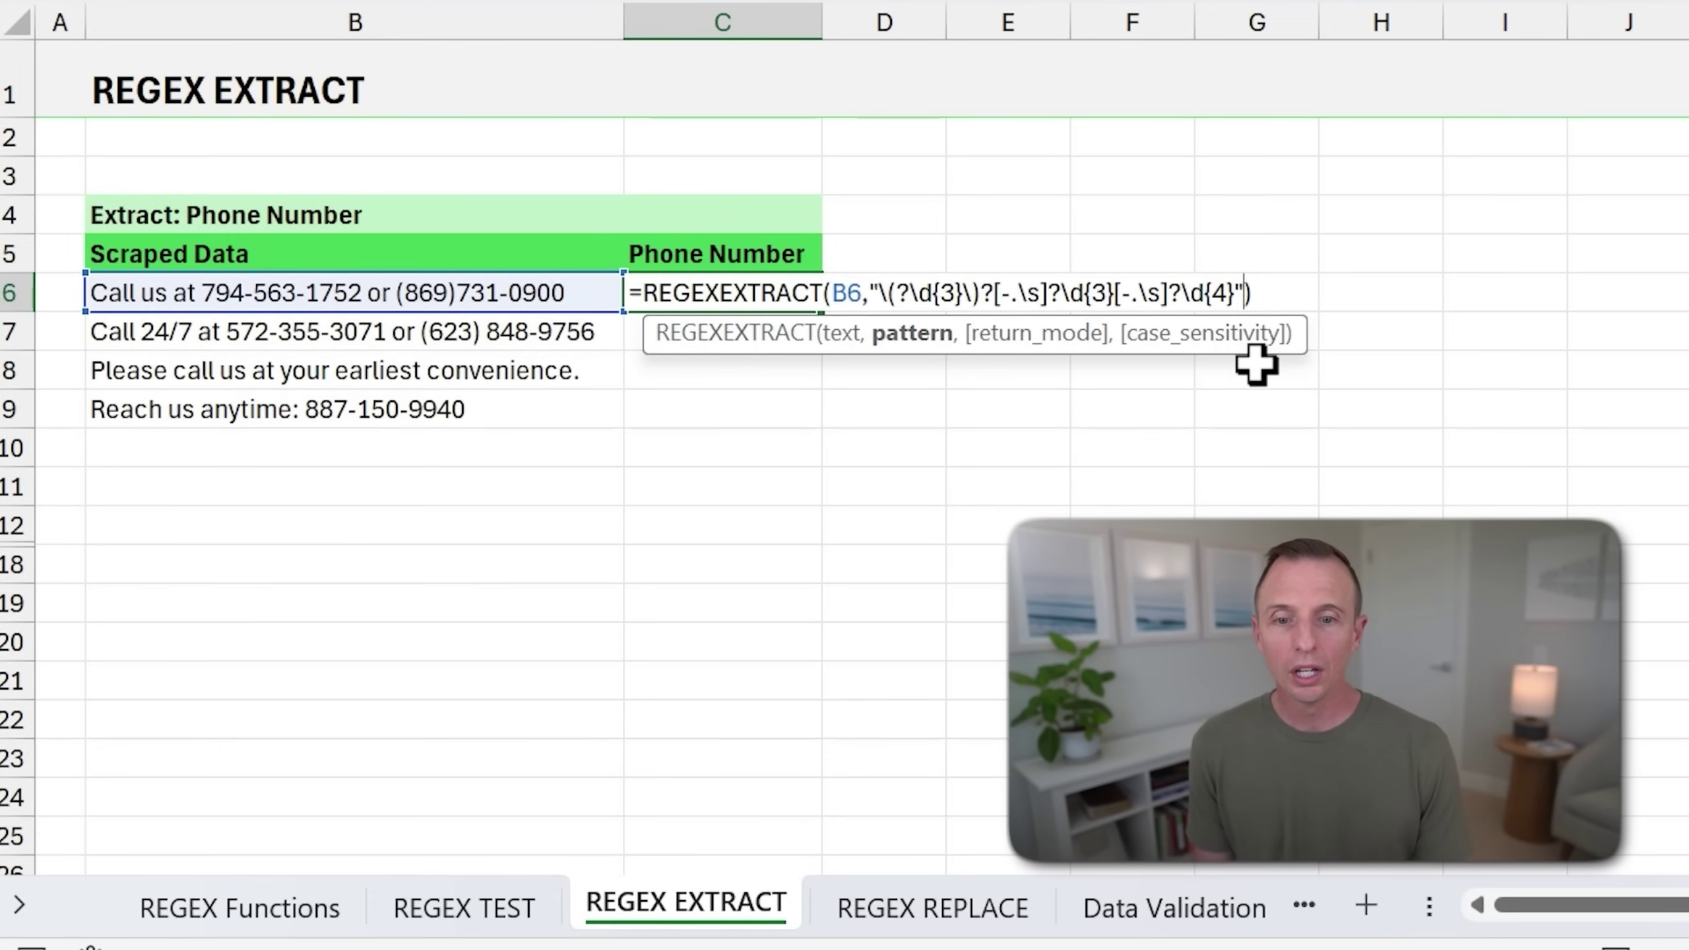
type(",")
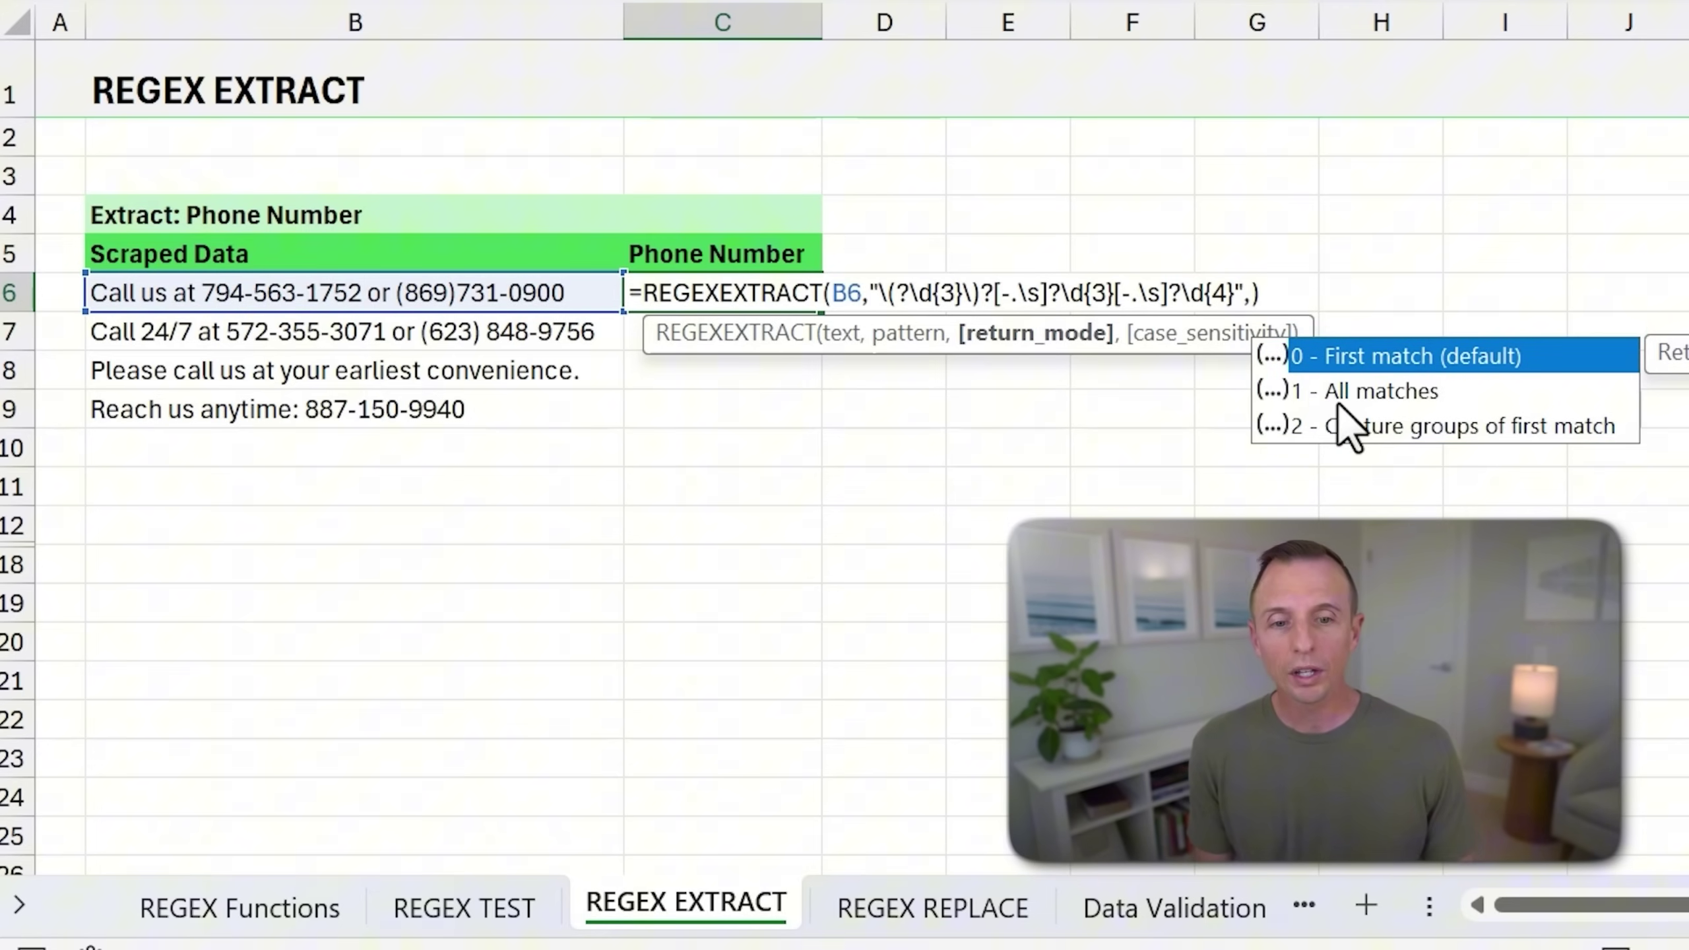
type("1")
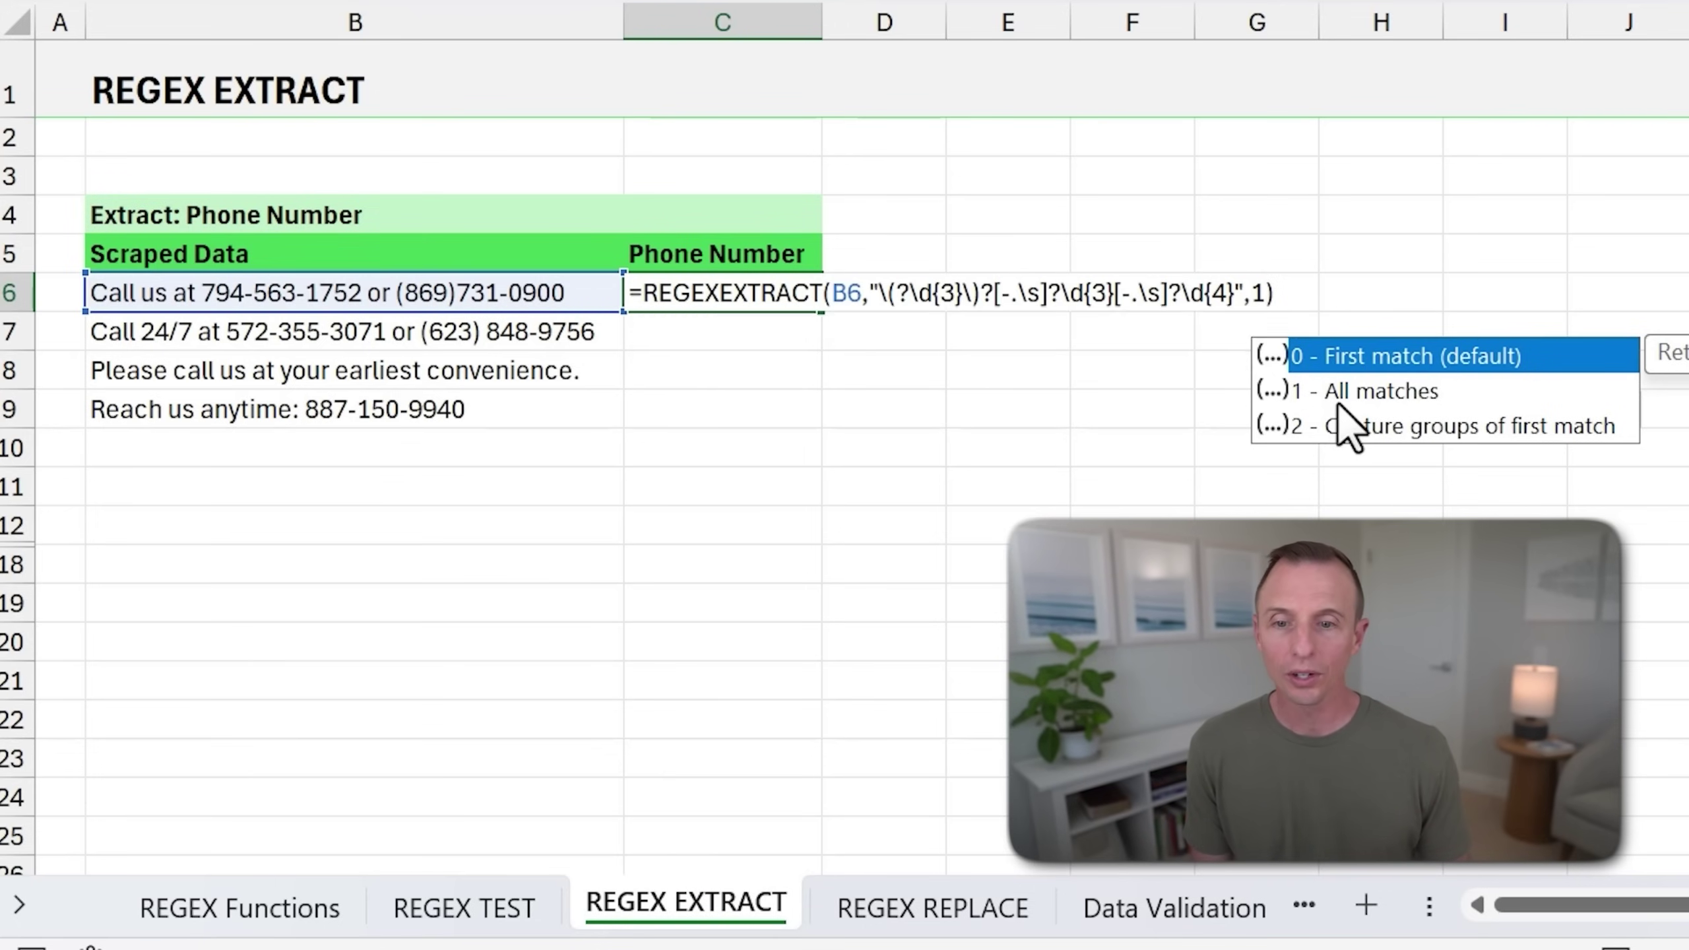
key("Return")
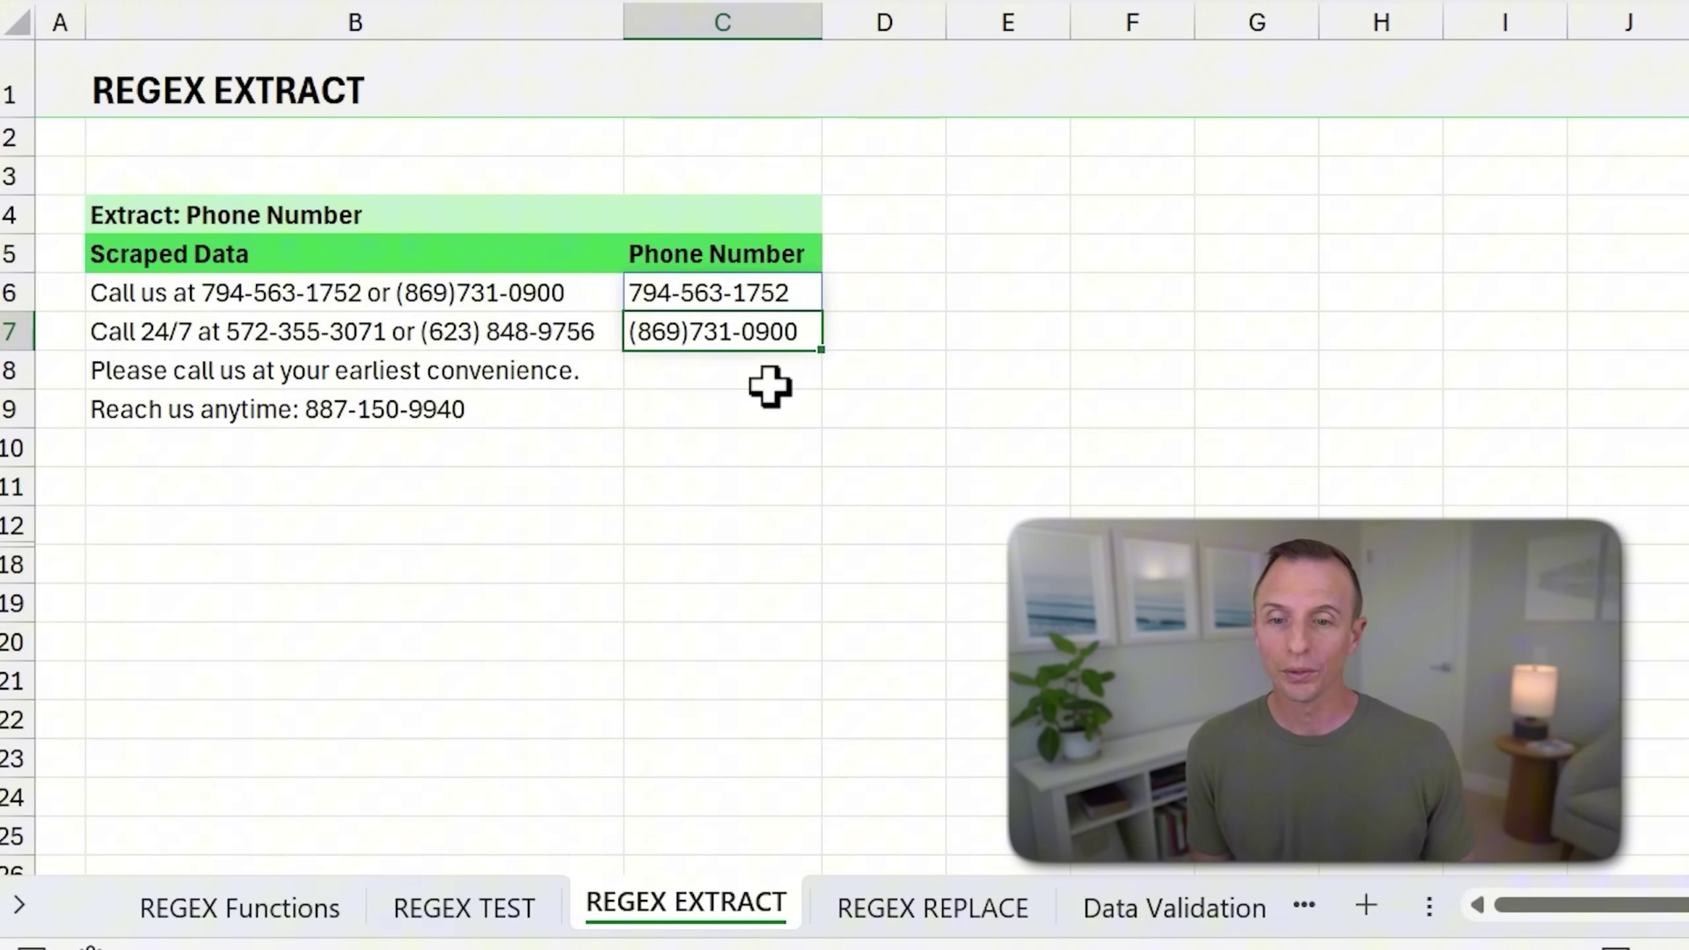
Copy the all-matches extraction formula from C6 down through C9.
left_click(771, 297)
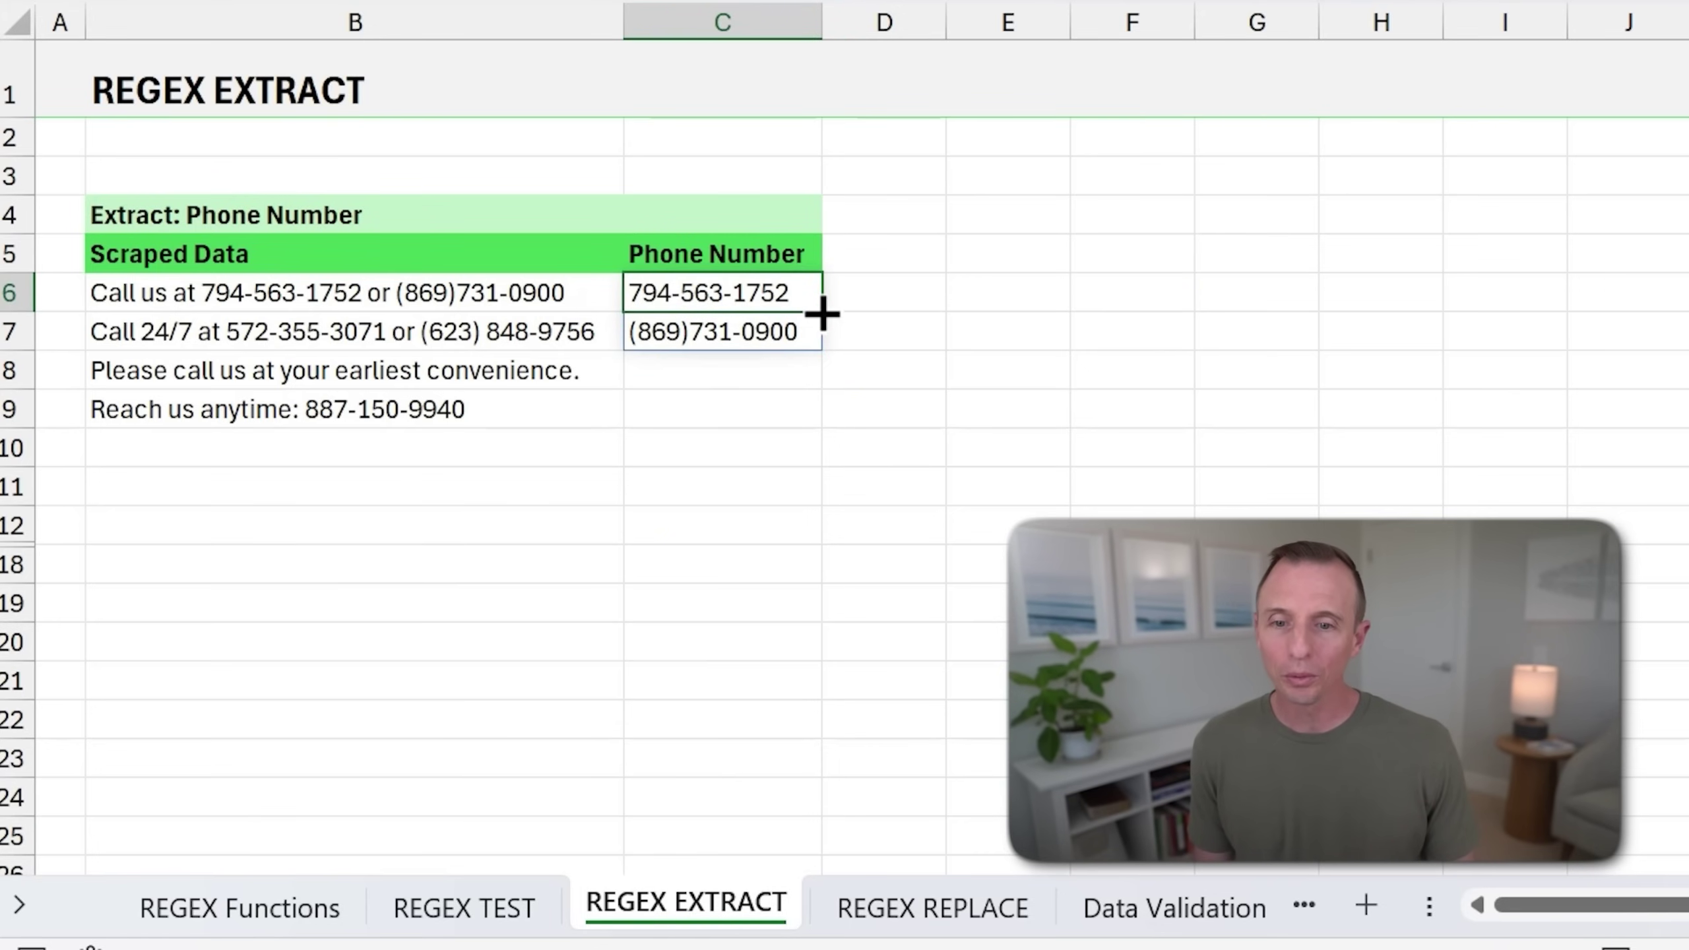
left_click_drag(824, 313, 822, 319)
left_click(794, 329)
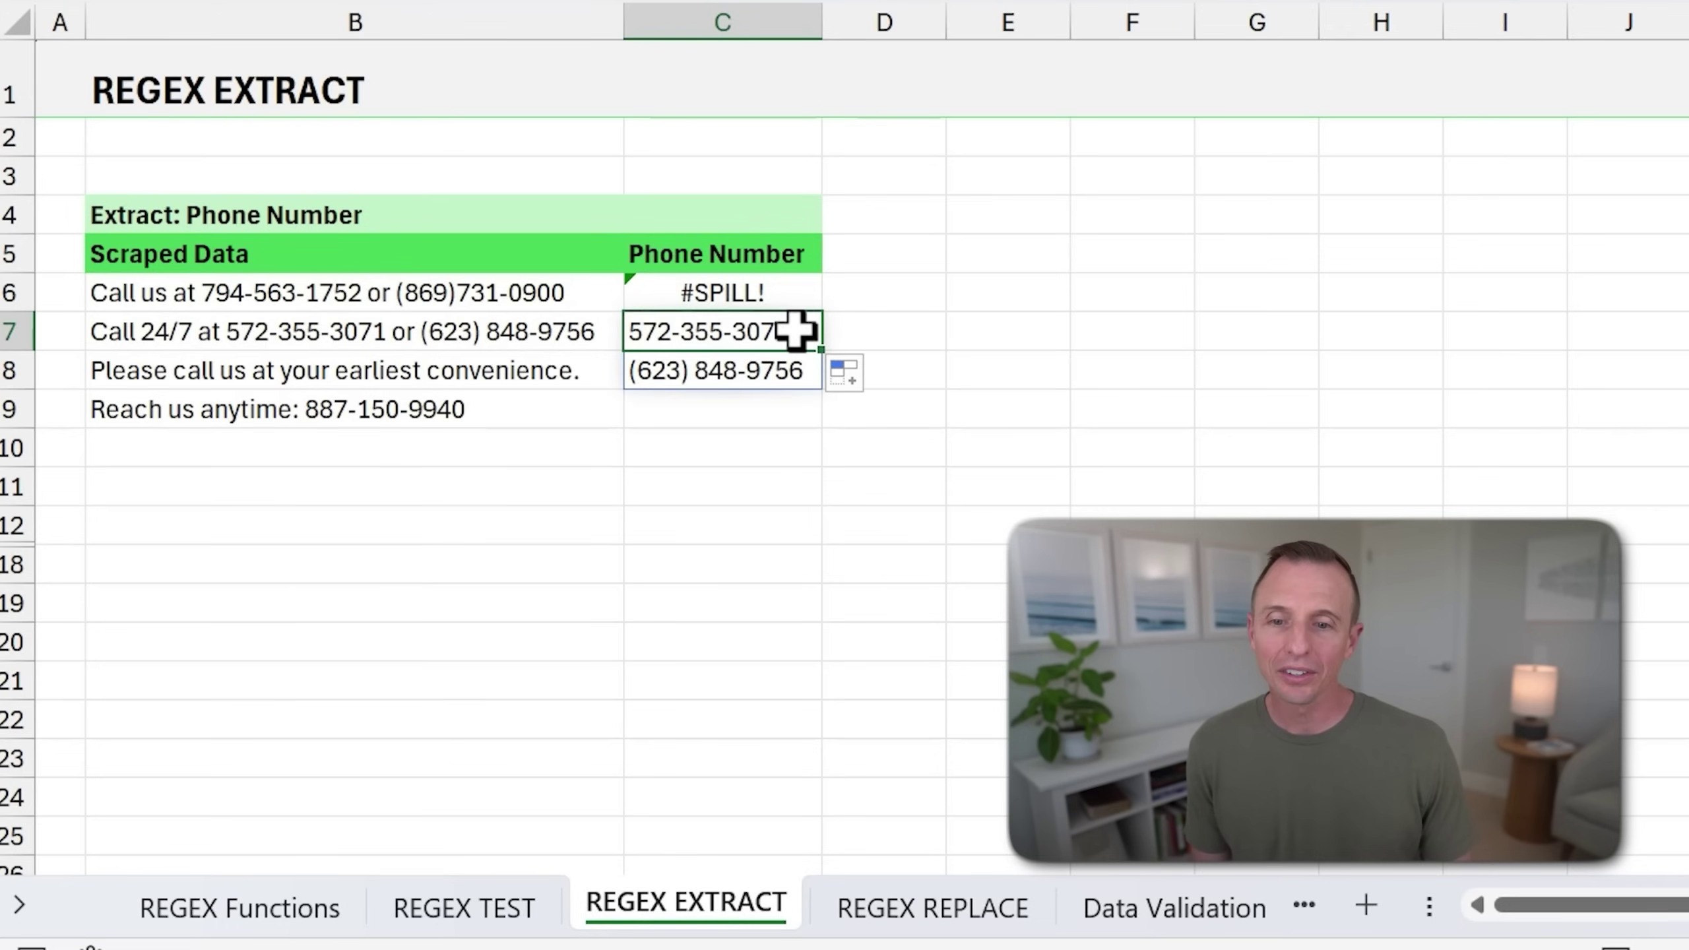
left_click_drag(822, 347, 798, 419)
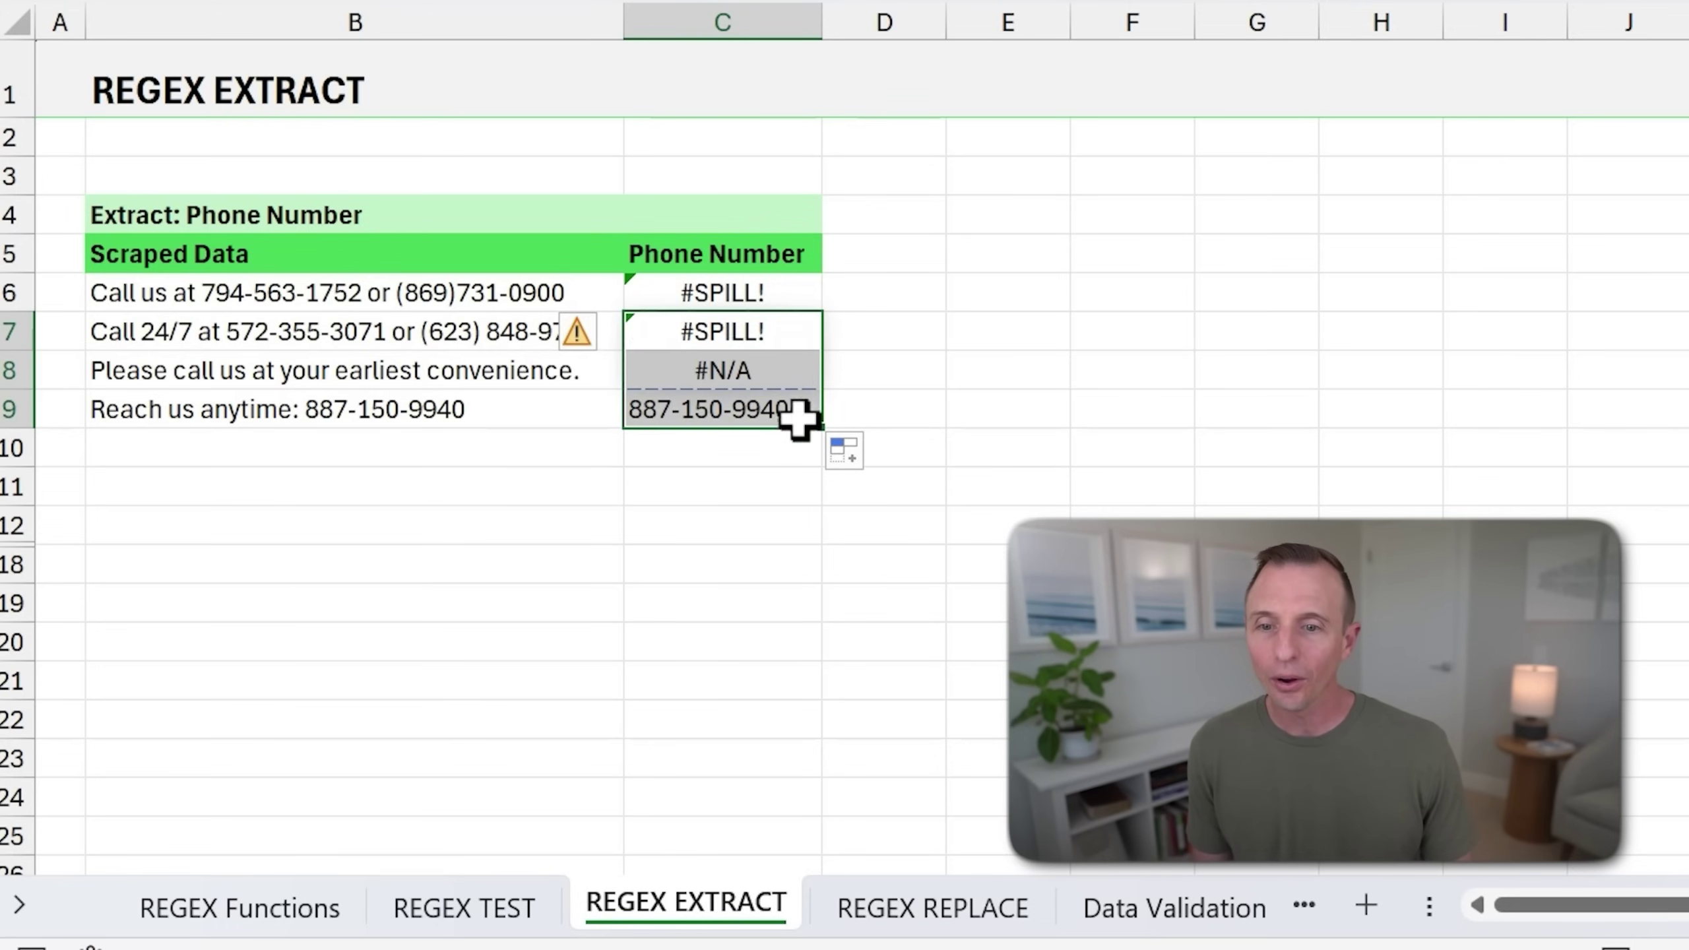
Wrap C6's REGEXEXTRACT formula in TRANSPOSE and fill it down to C9.
left_click(720, 290)
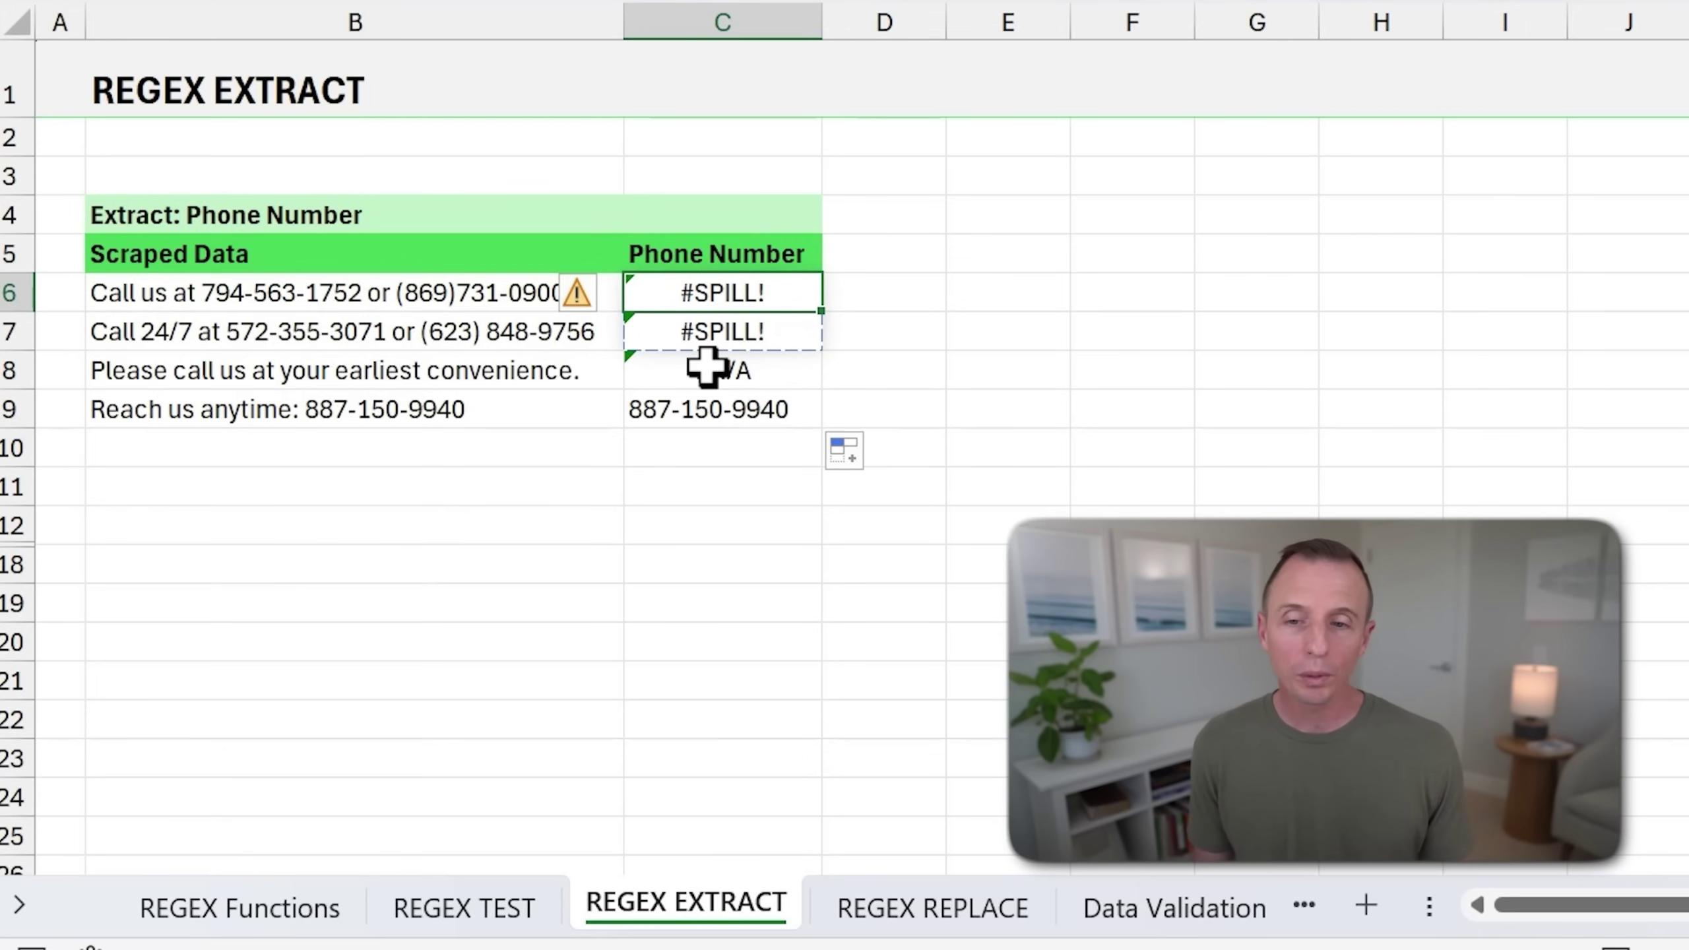
key("F2")
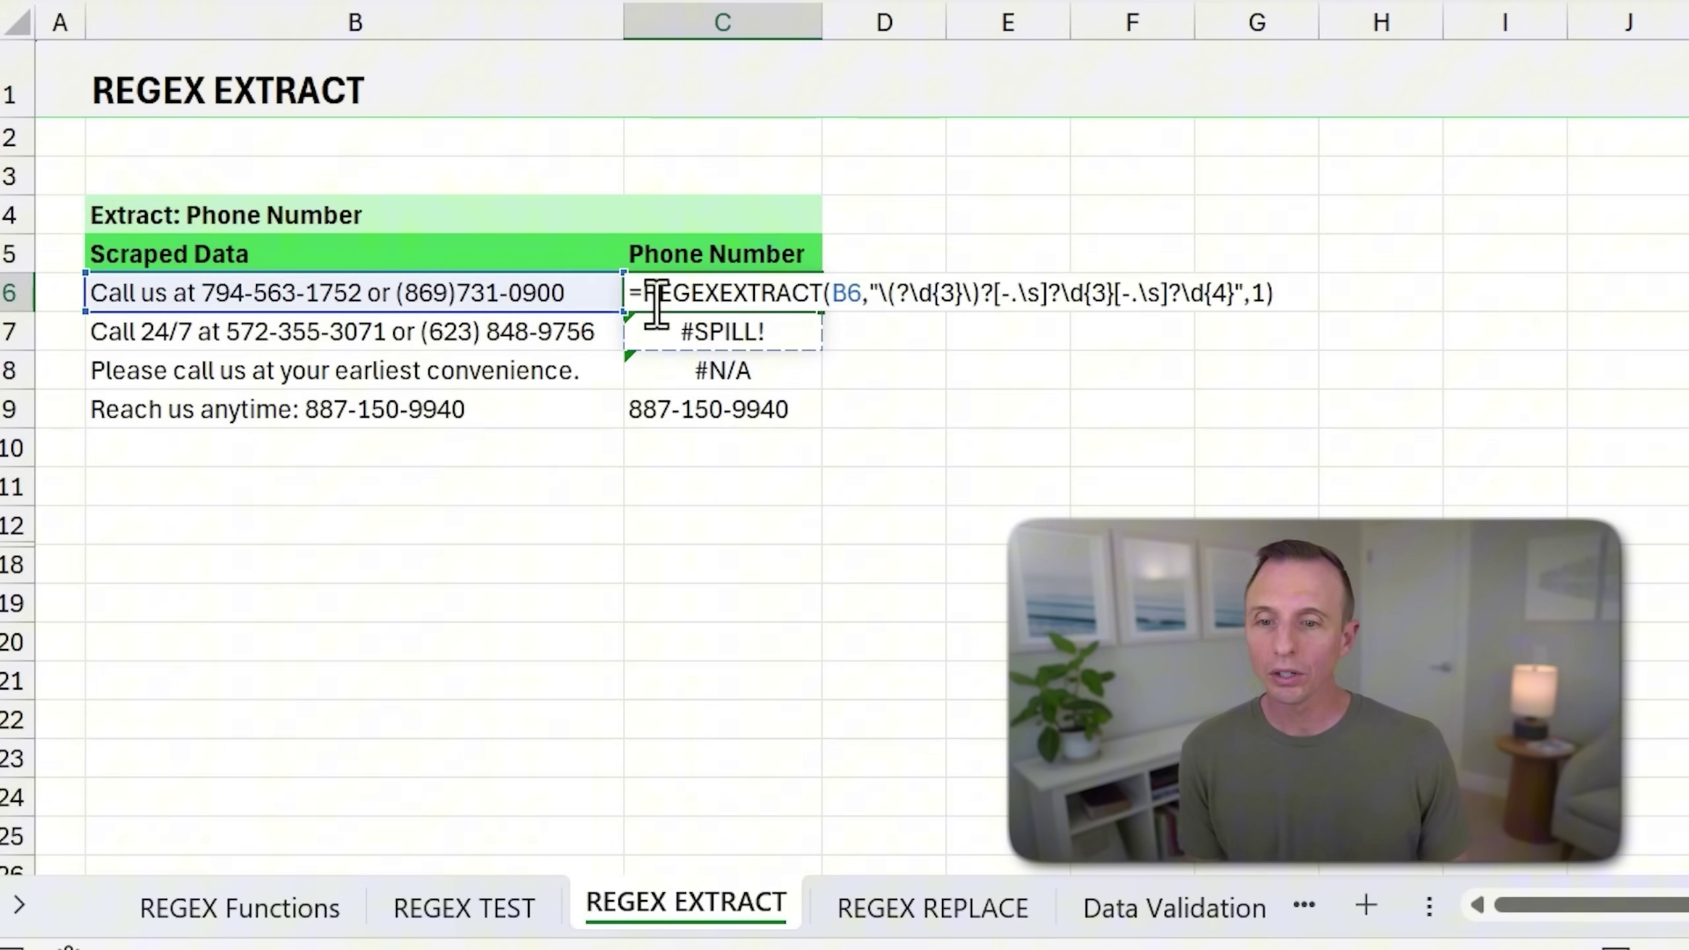
left_click(650, 293)
type("tr")
key("BackSpace")
type("ran")
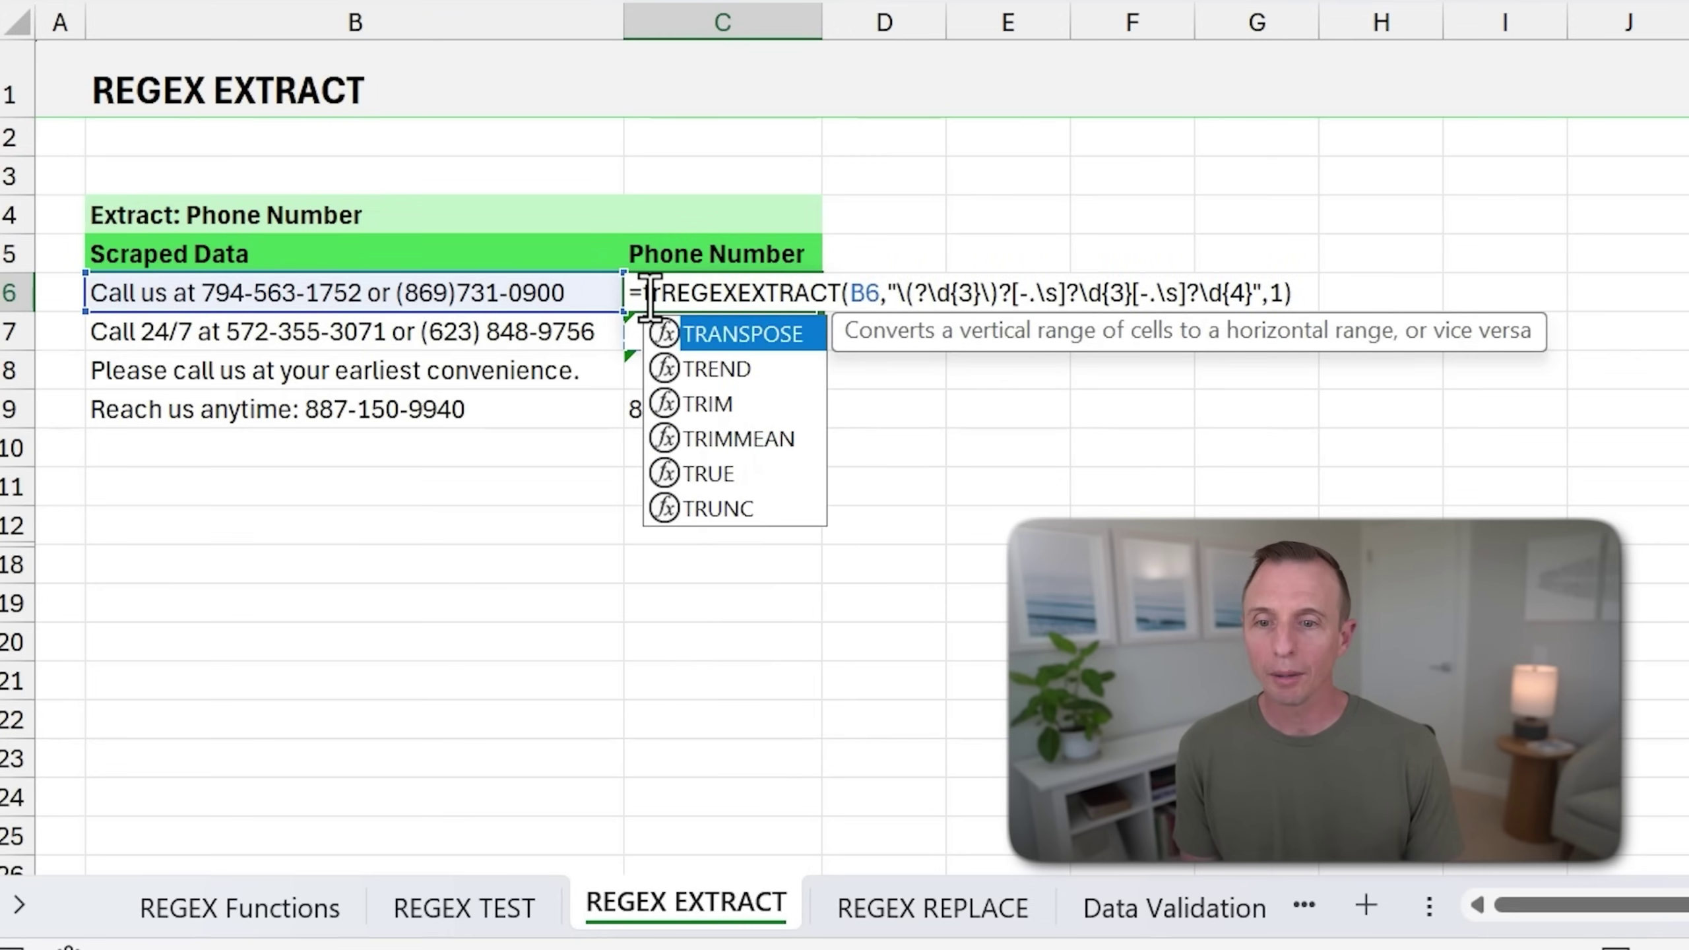
key("Tab")
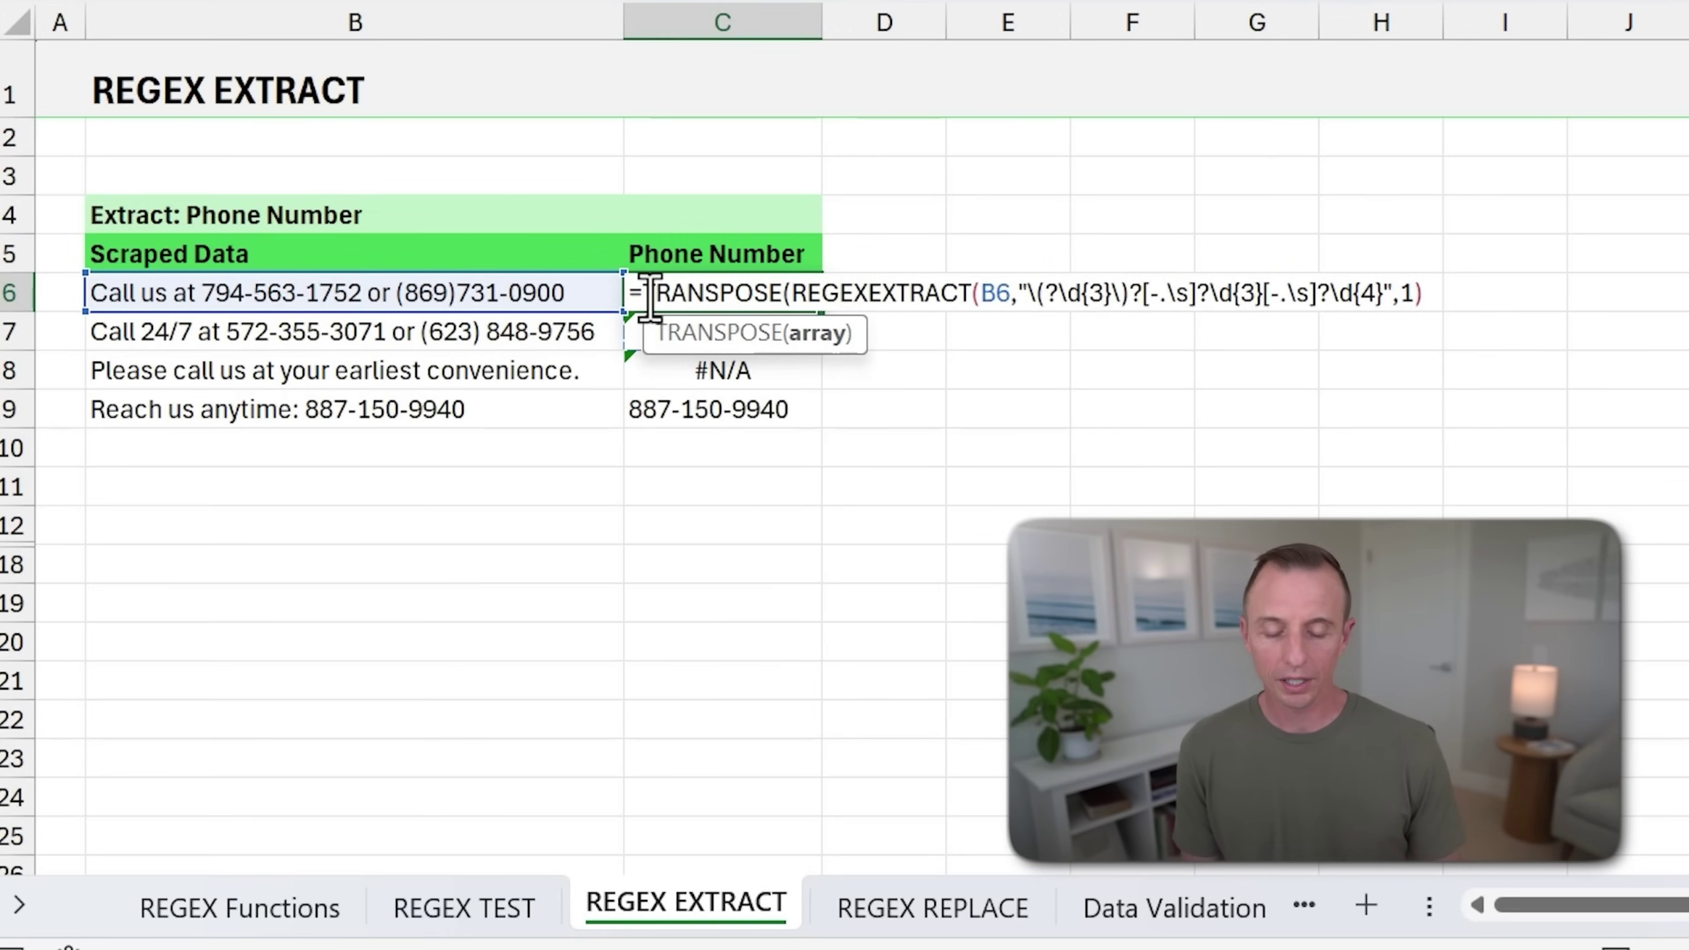
key("Return")
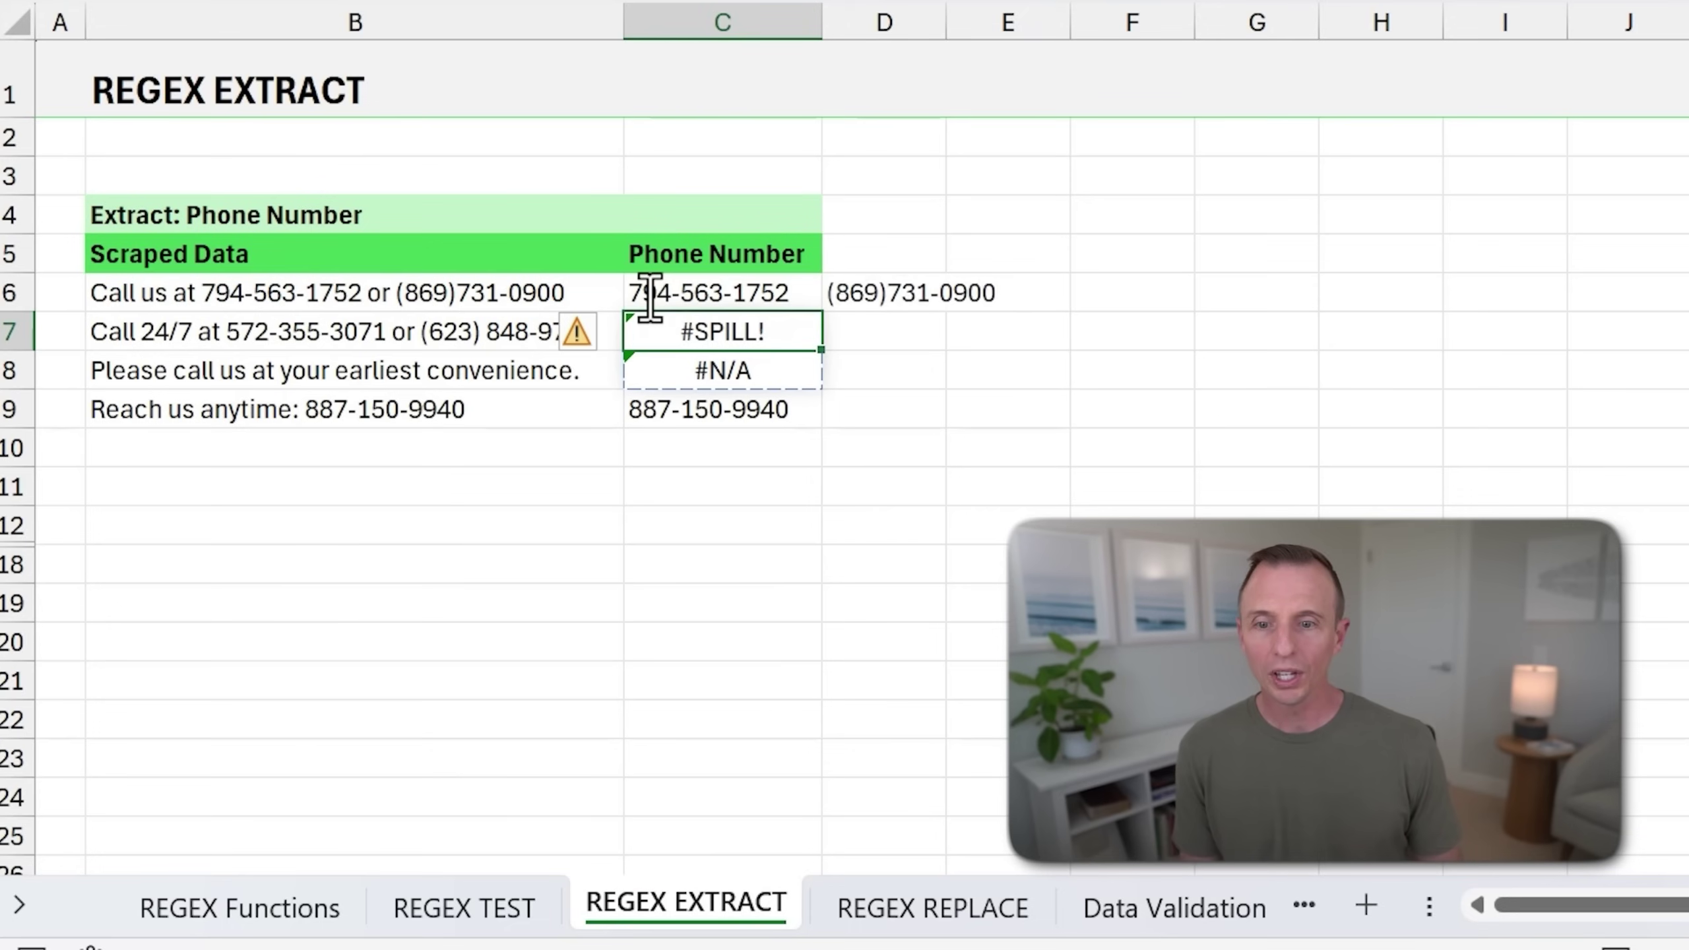
left_click(727, 284)
left_click_drag(820, 313, 811, 426)
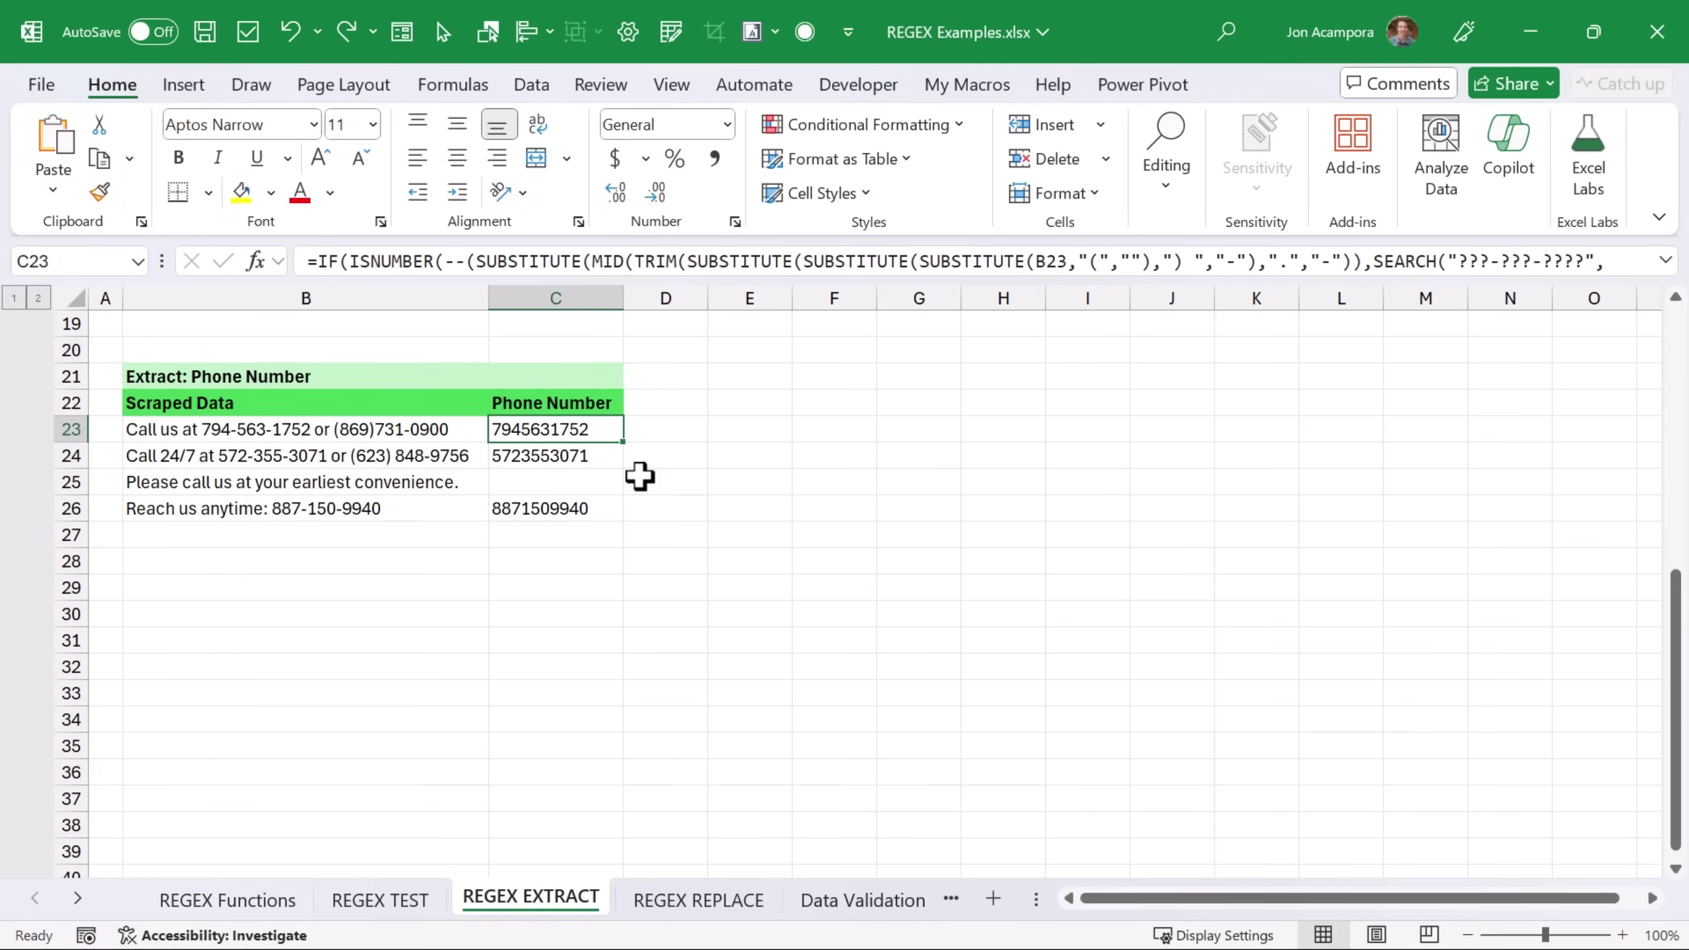
View C23's old nested formula, then expand the grouped rows to show the date table.
key("F2")
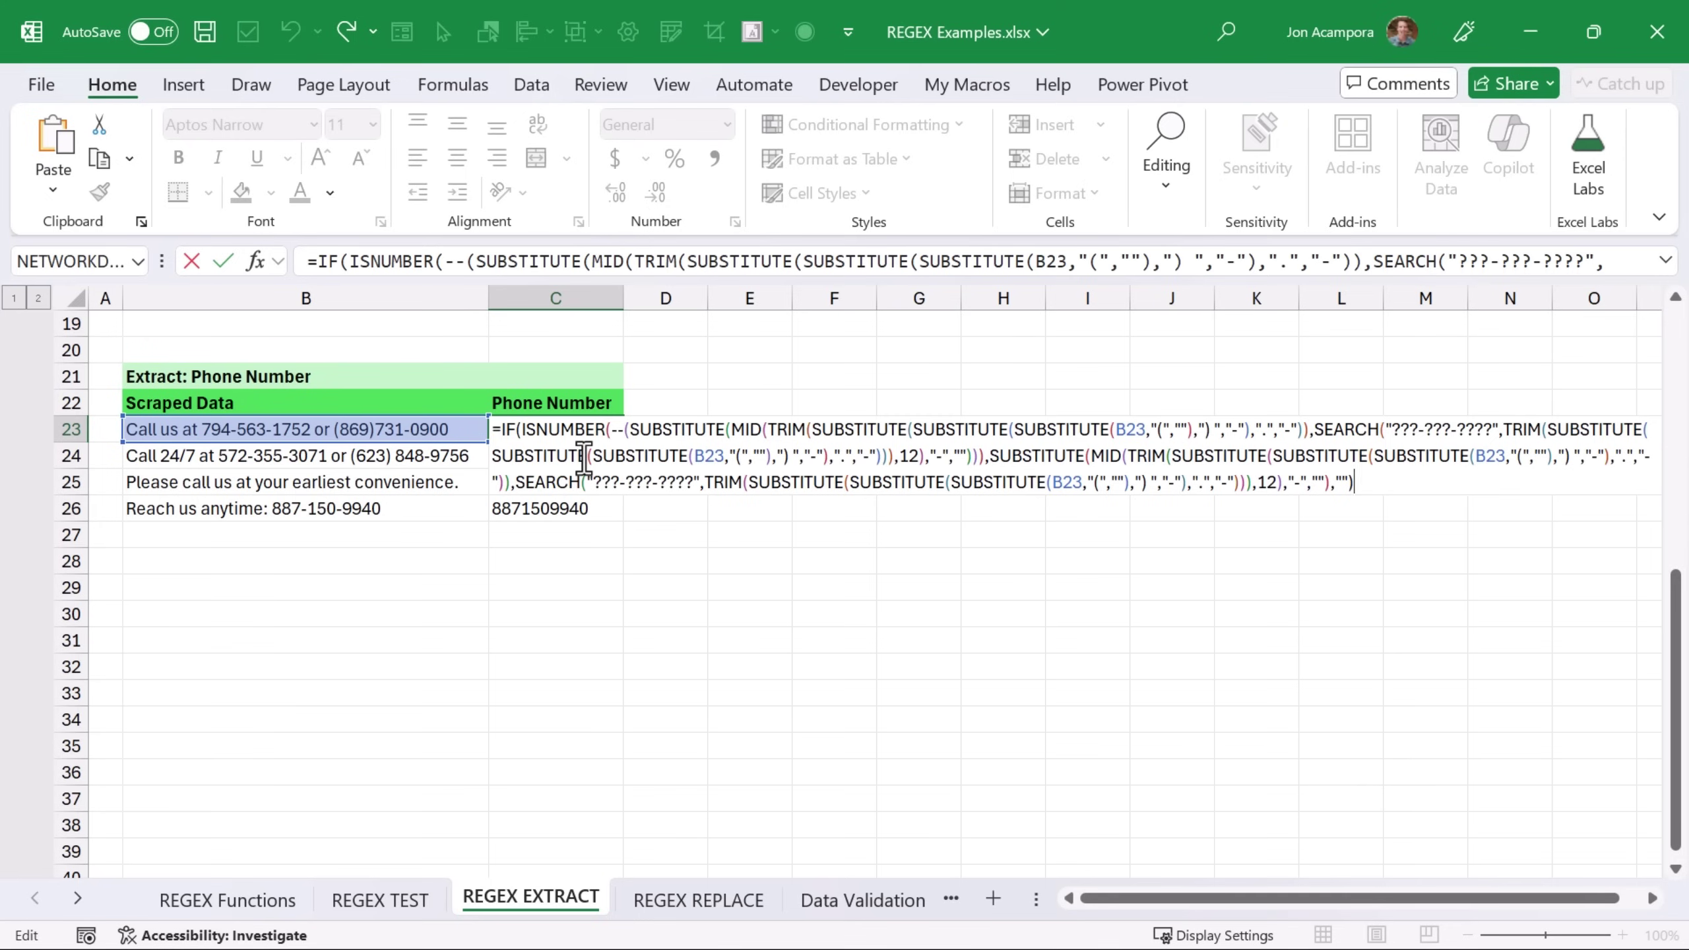
key("ctrl+Return")
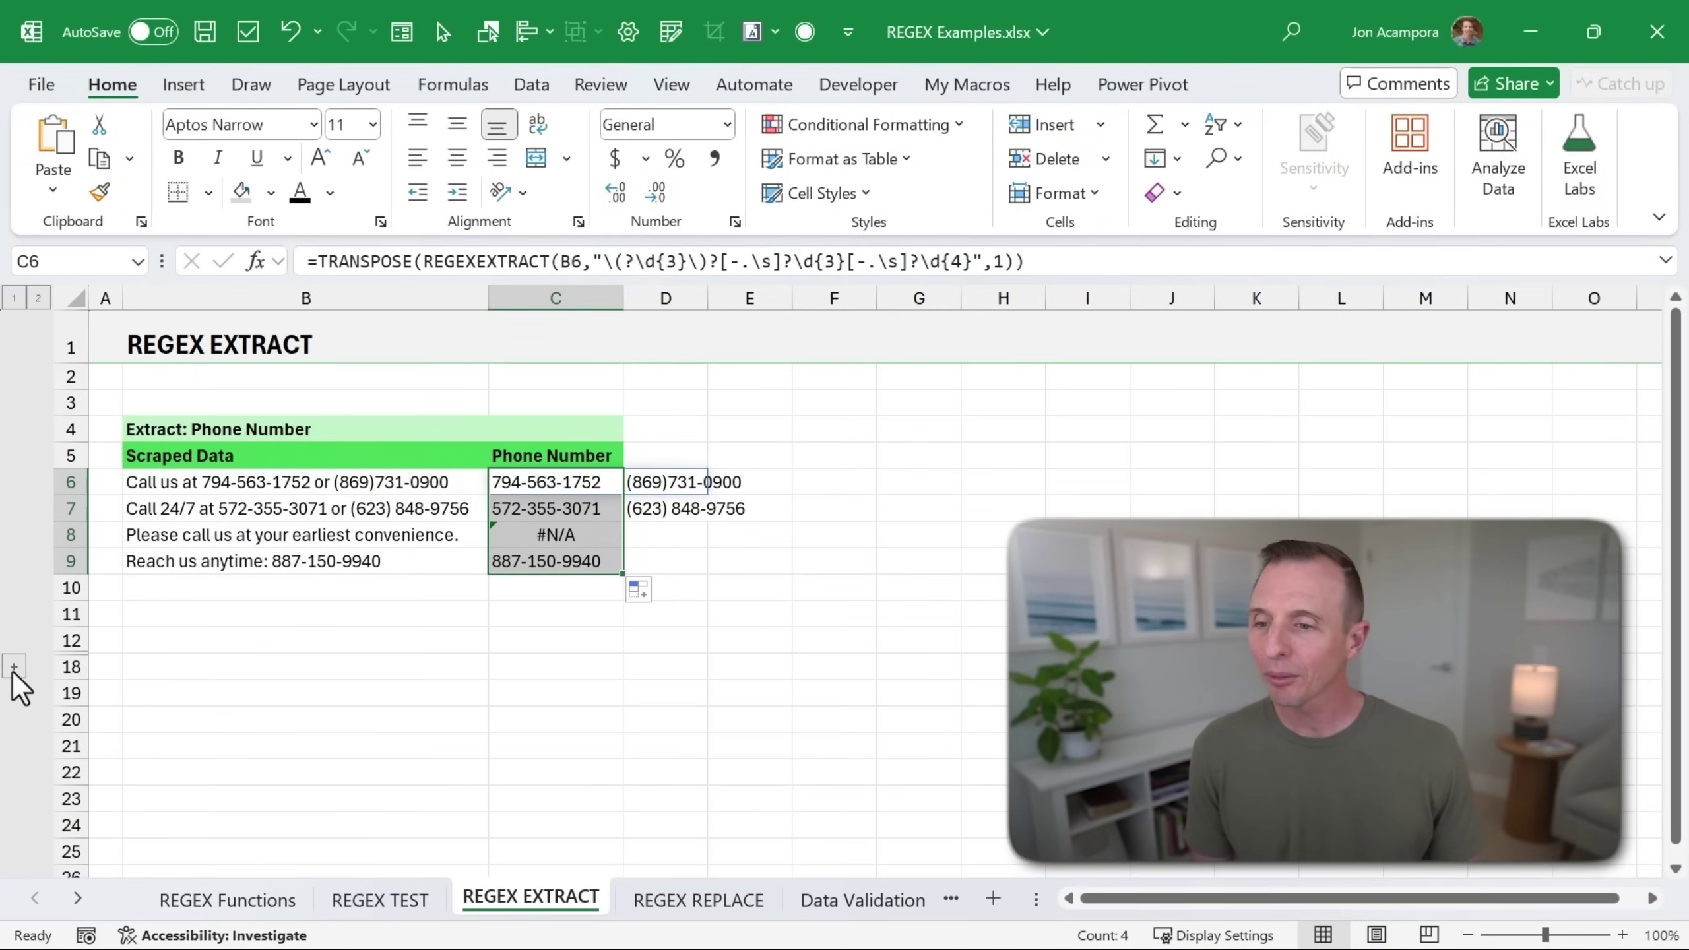
left_click(13, 666)
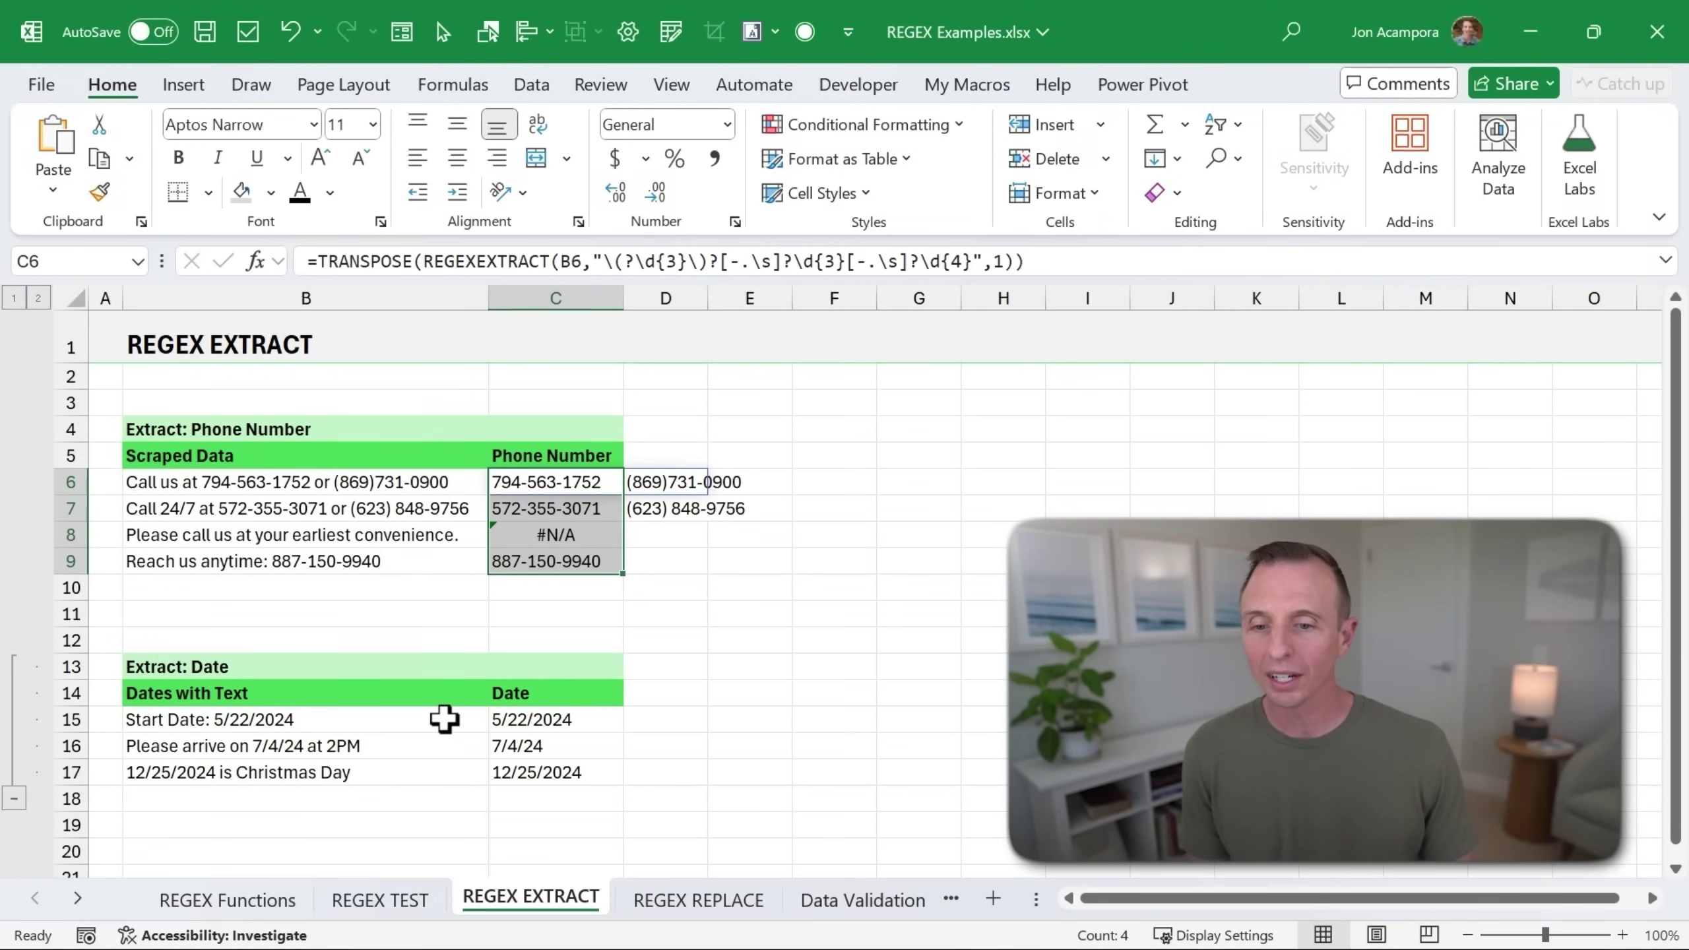
left_click(520, 718)
double_click(520, 718)
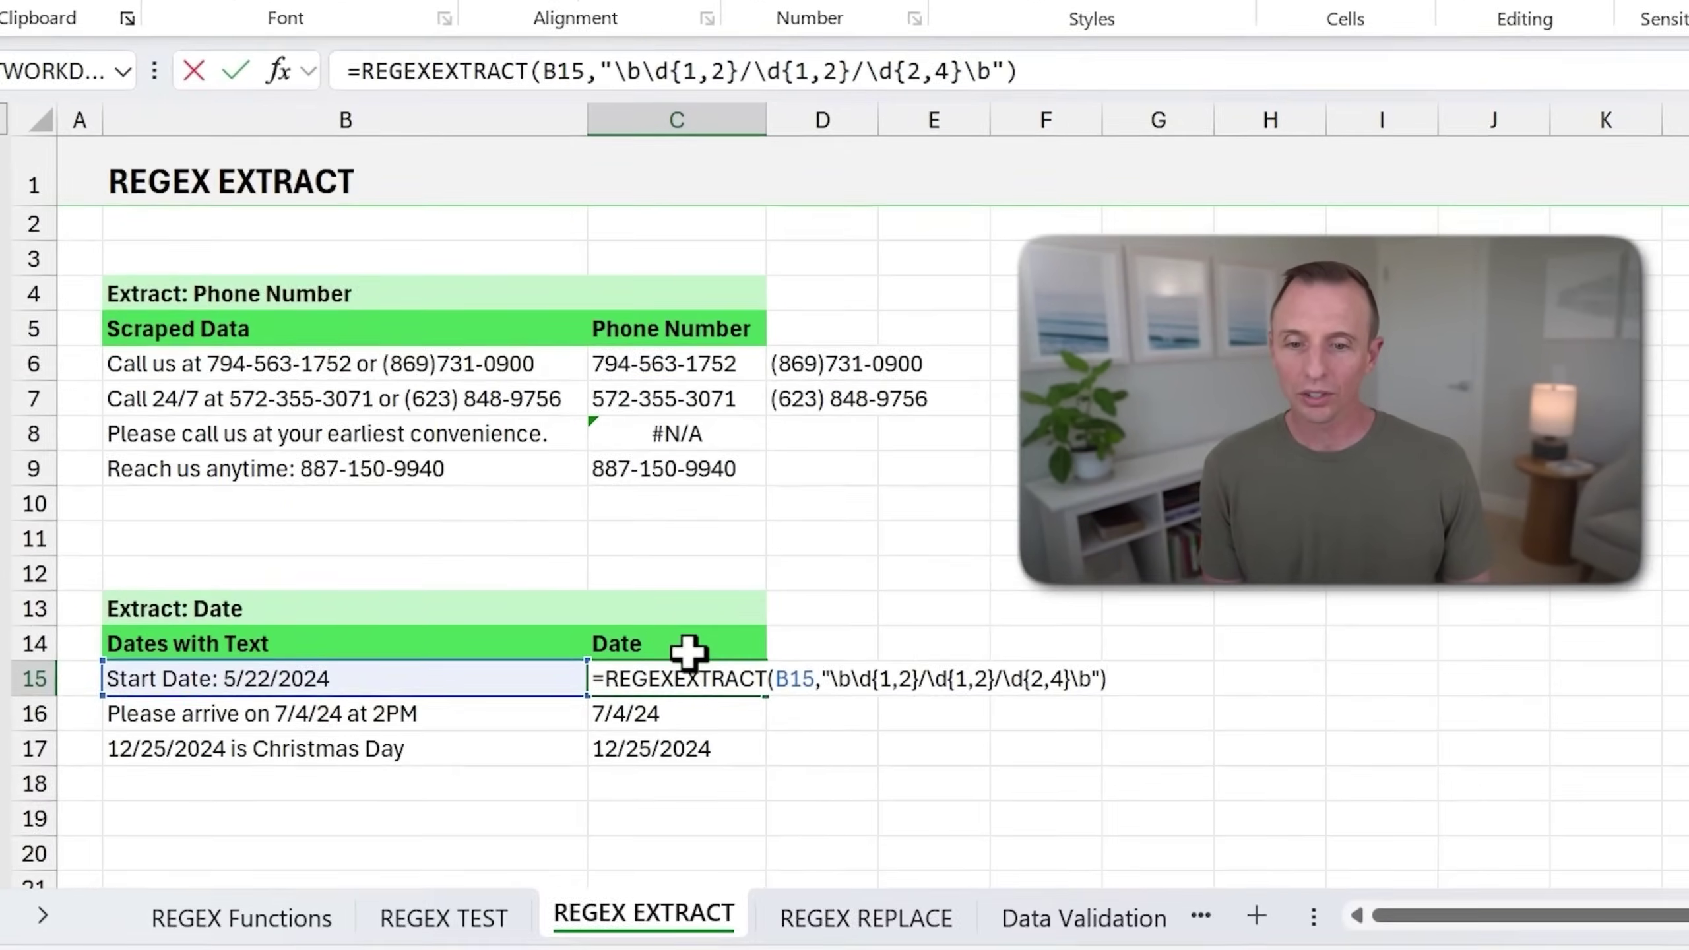
left_click_drag(824, 680, 1096, 682)
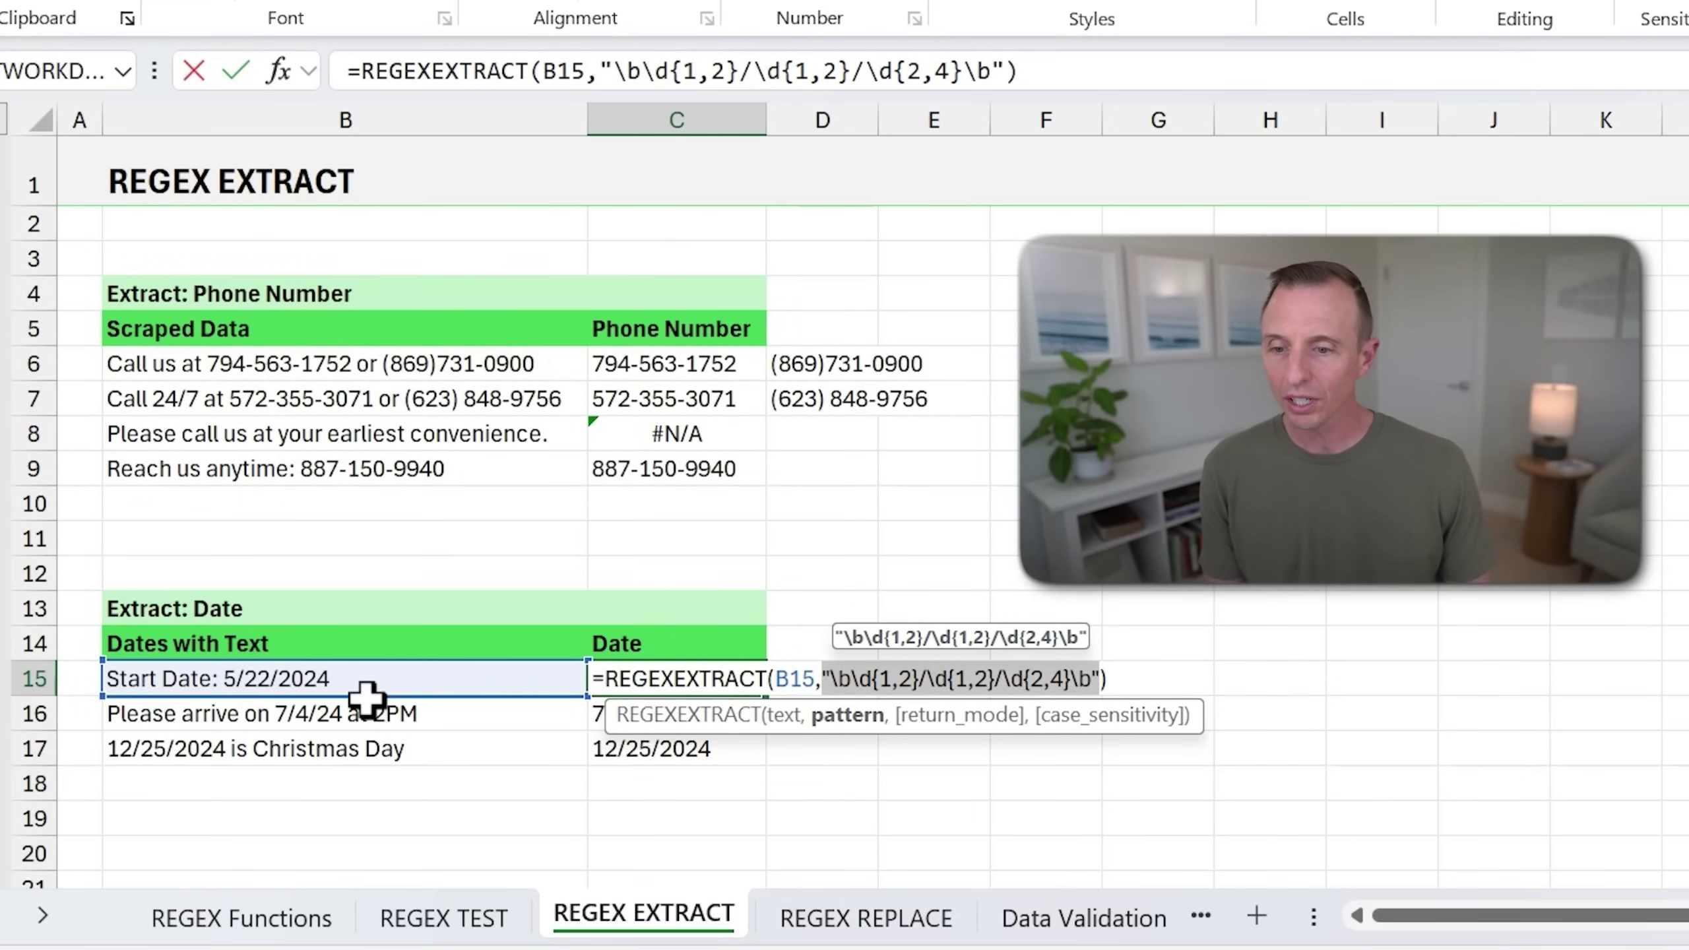
key("Escape")
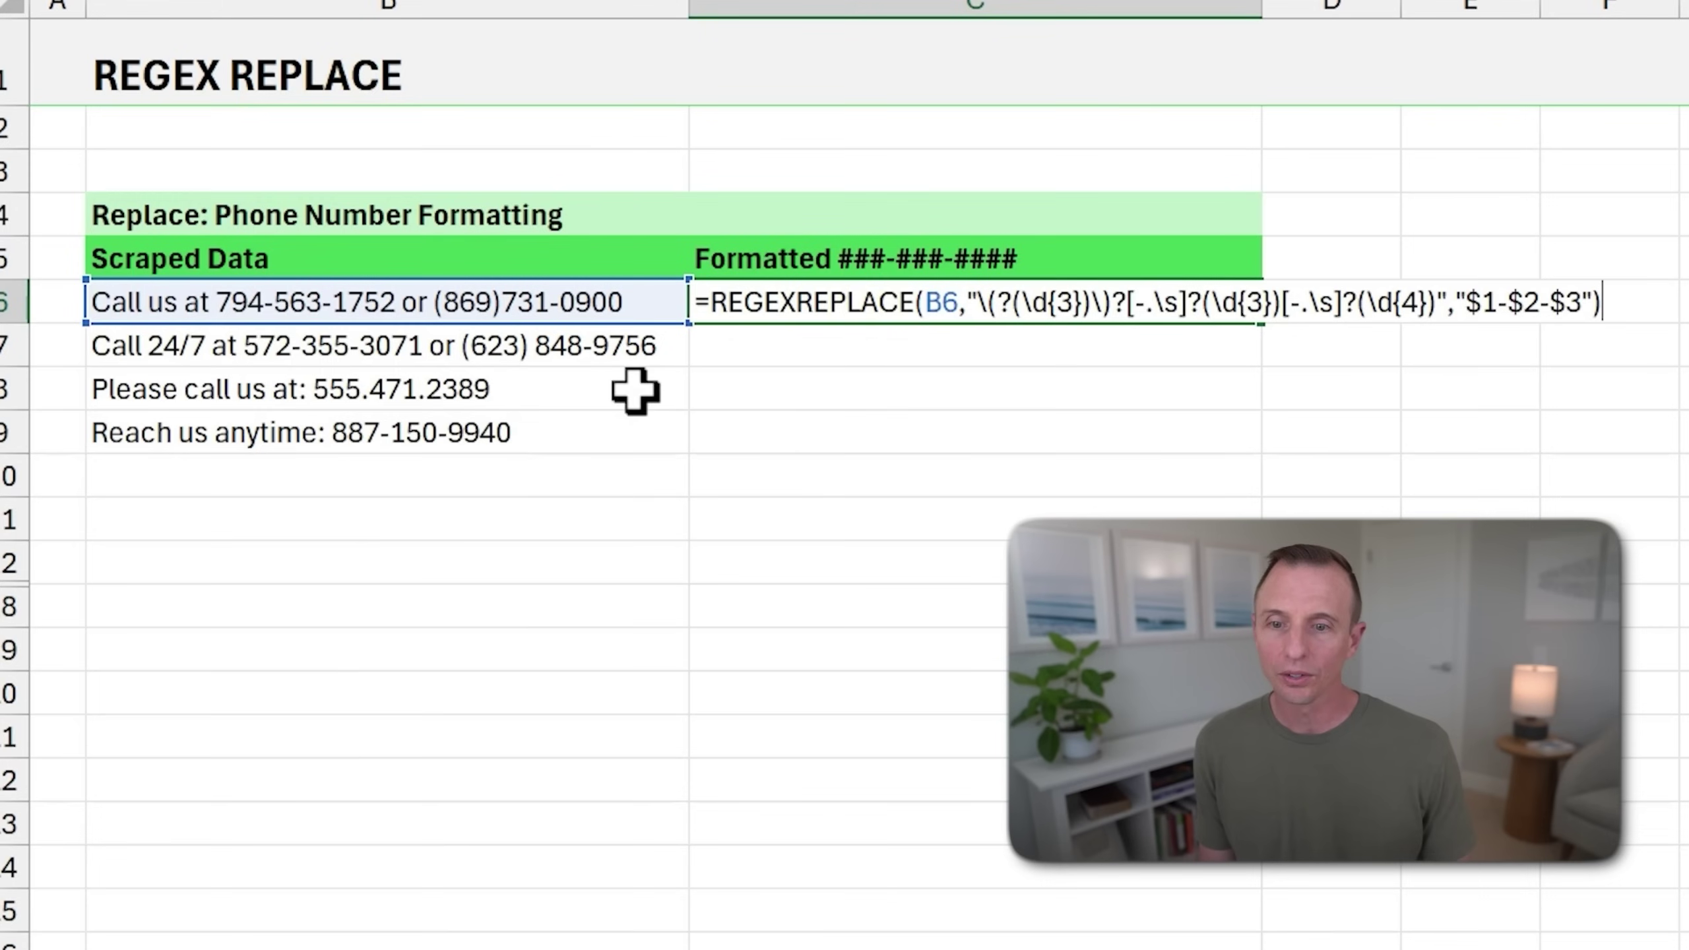
Commit C6's REGEXREPLACE formula with replacement $1-$2-$3 and fill it down to C9.
left_click(1007, 308)
left_click(1018, 349)
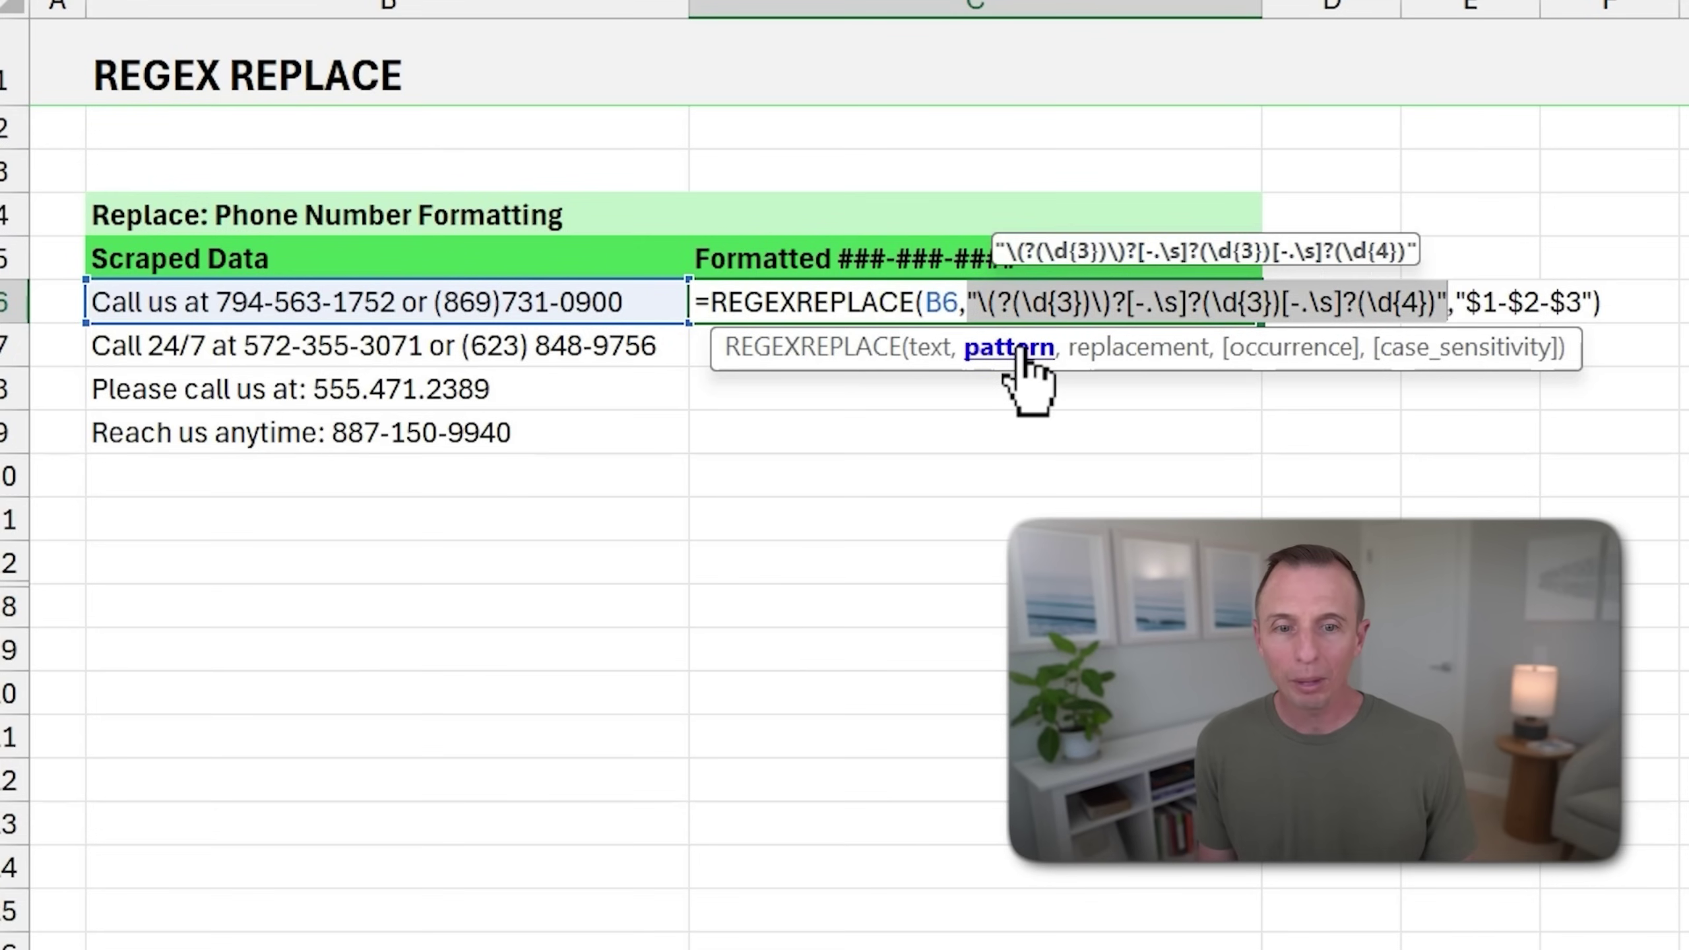
left_click(1116, 353)
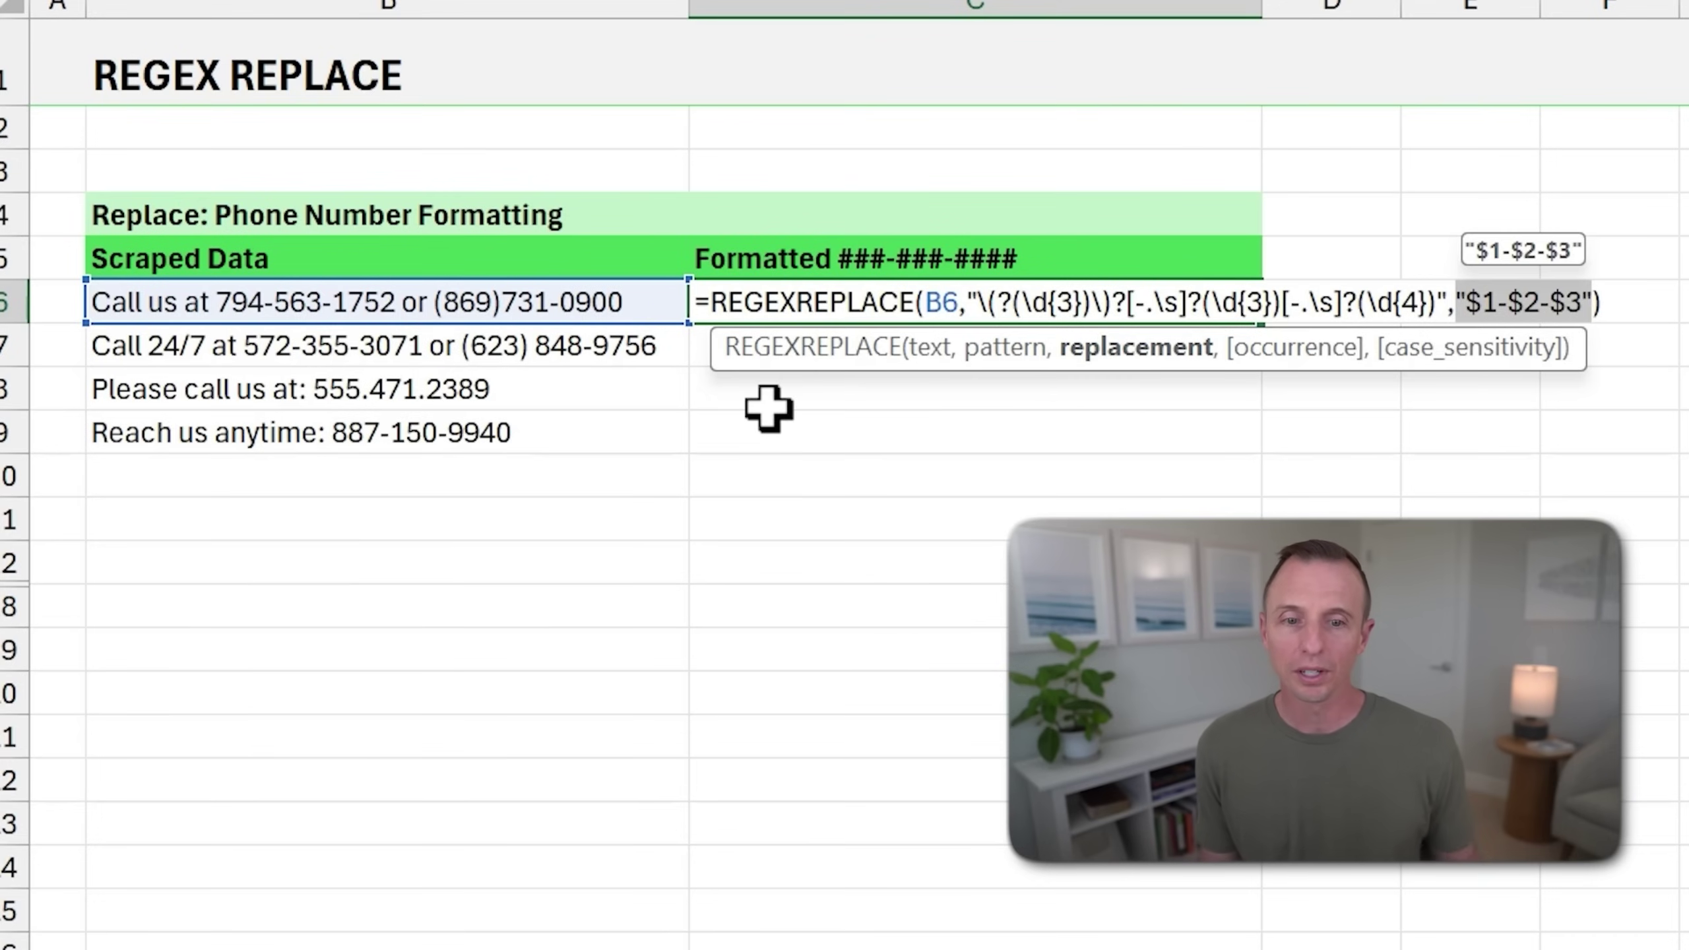
key("Return")
left_click(940, 309)
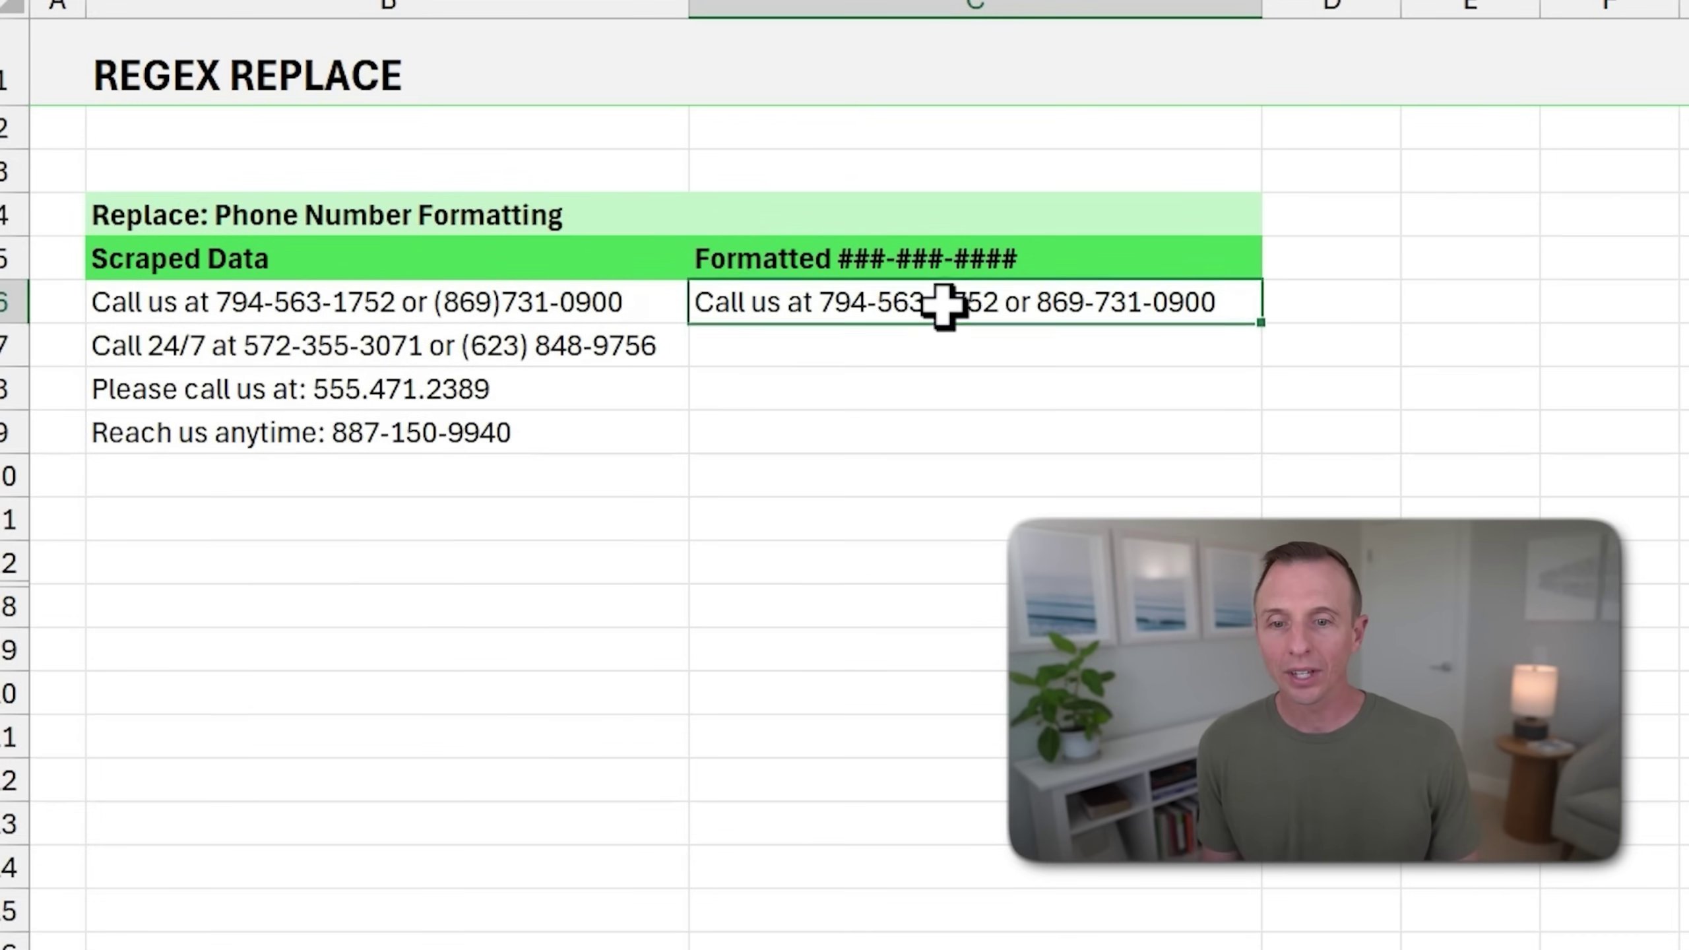
double_click(1262, 328)
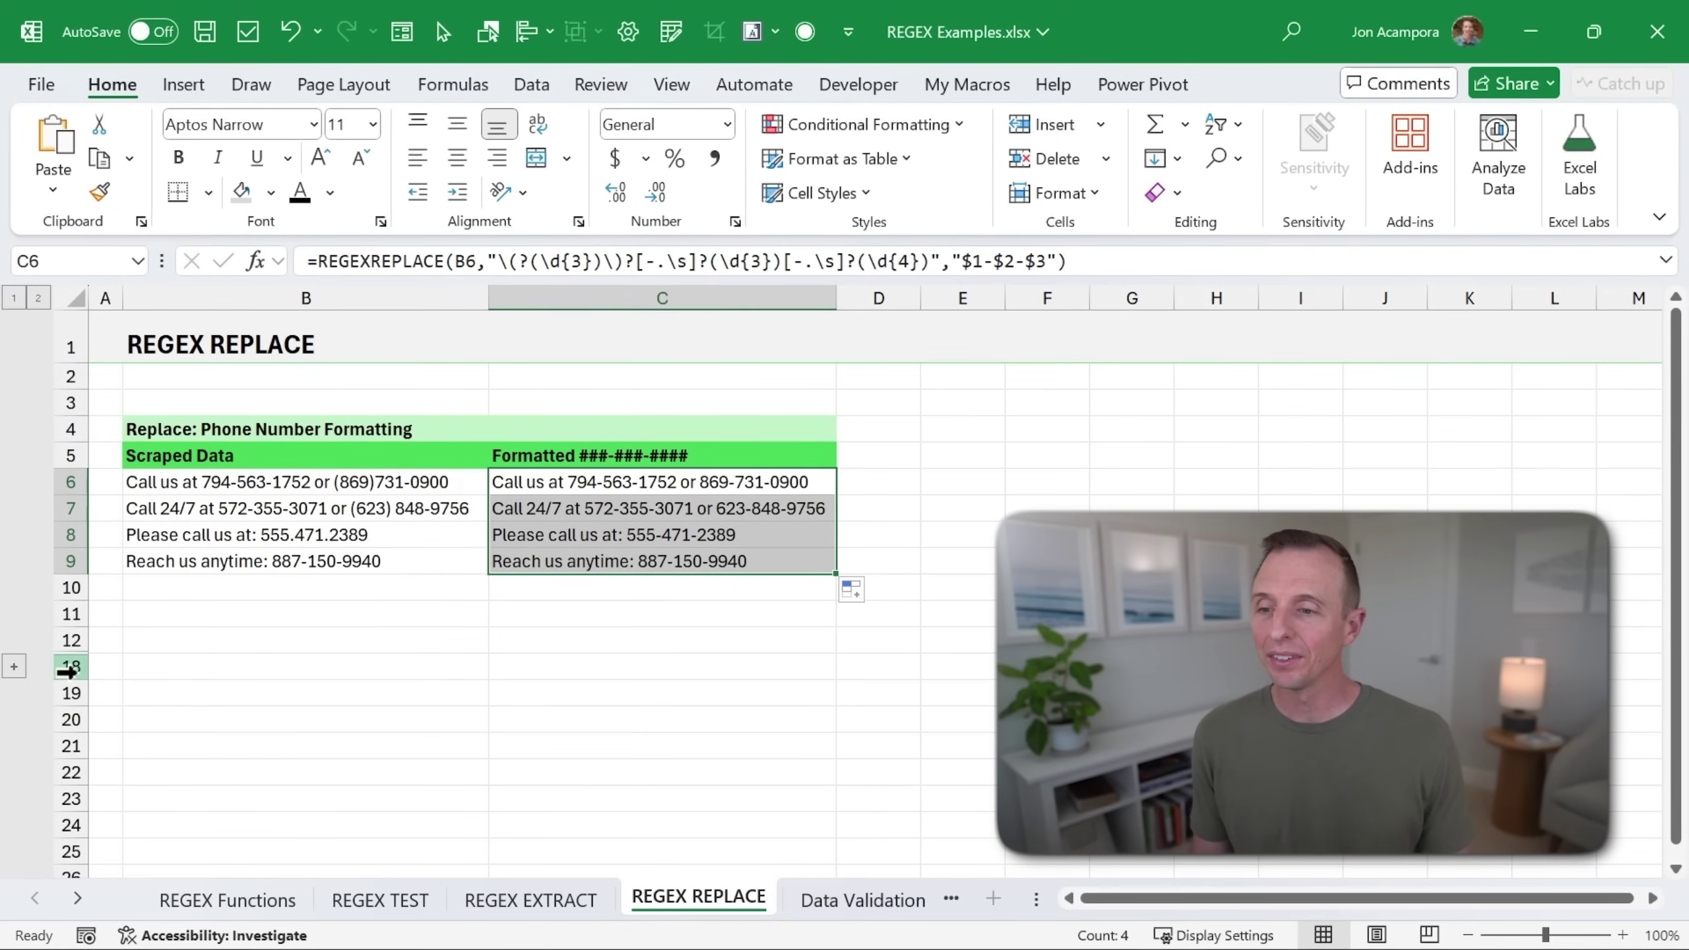
Expand the Replace: Date Formatting table and inspect C15's date pattern and $3-$1-$2 replacement.
left_click(13, 666)
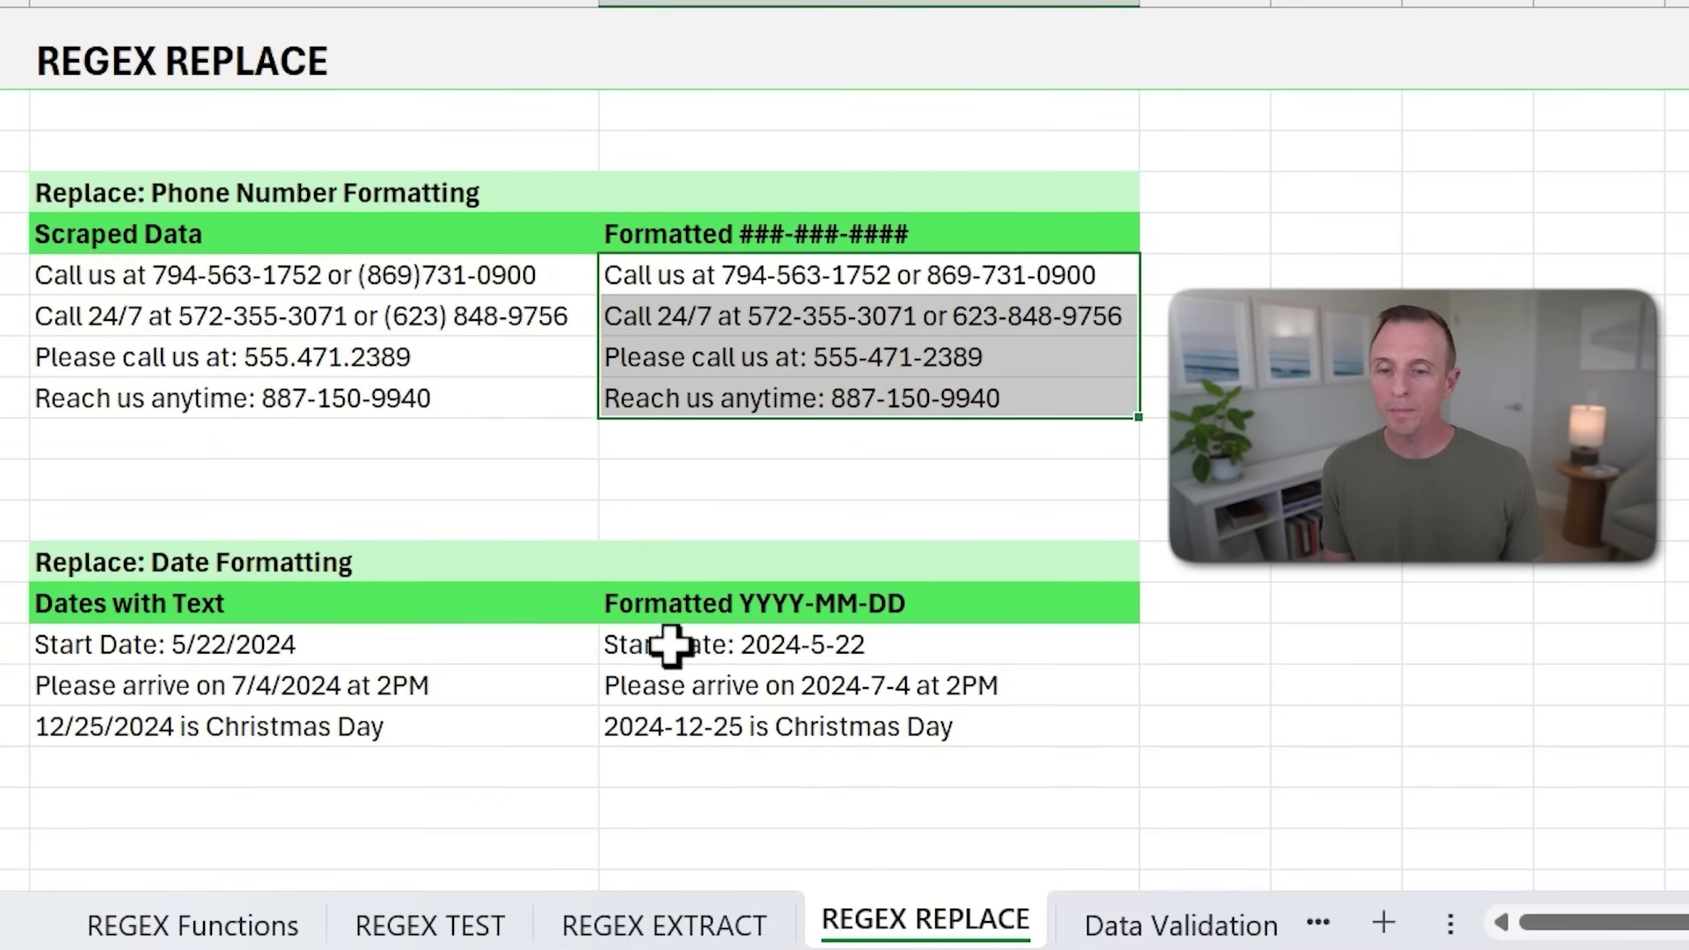
left_click(670, 645)
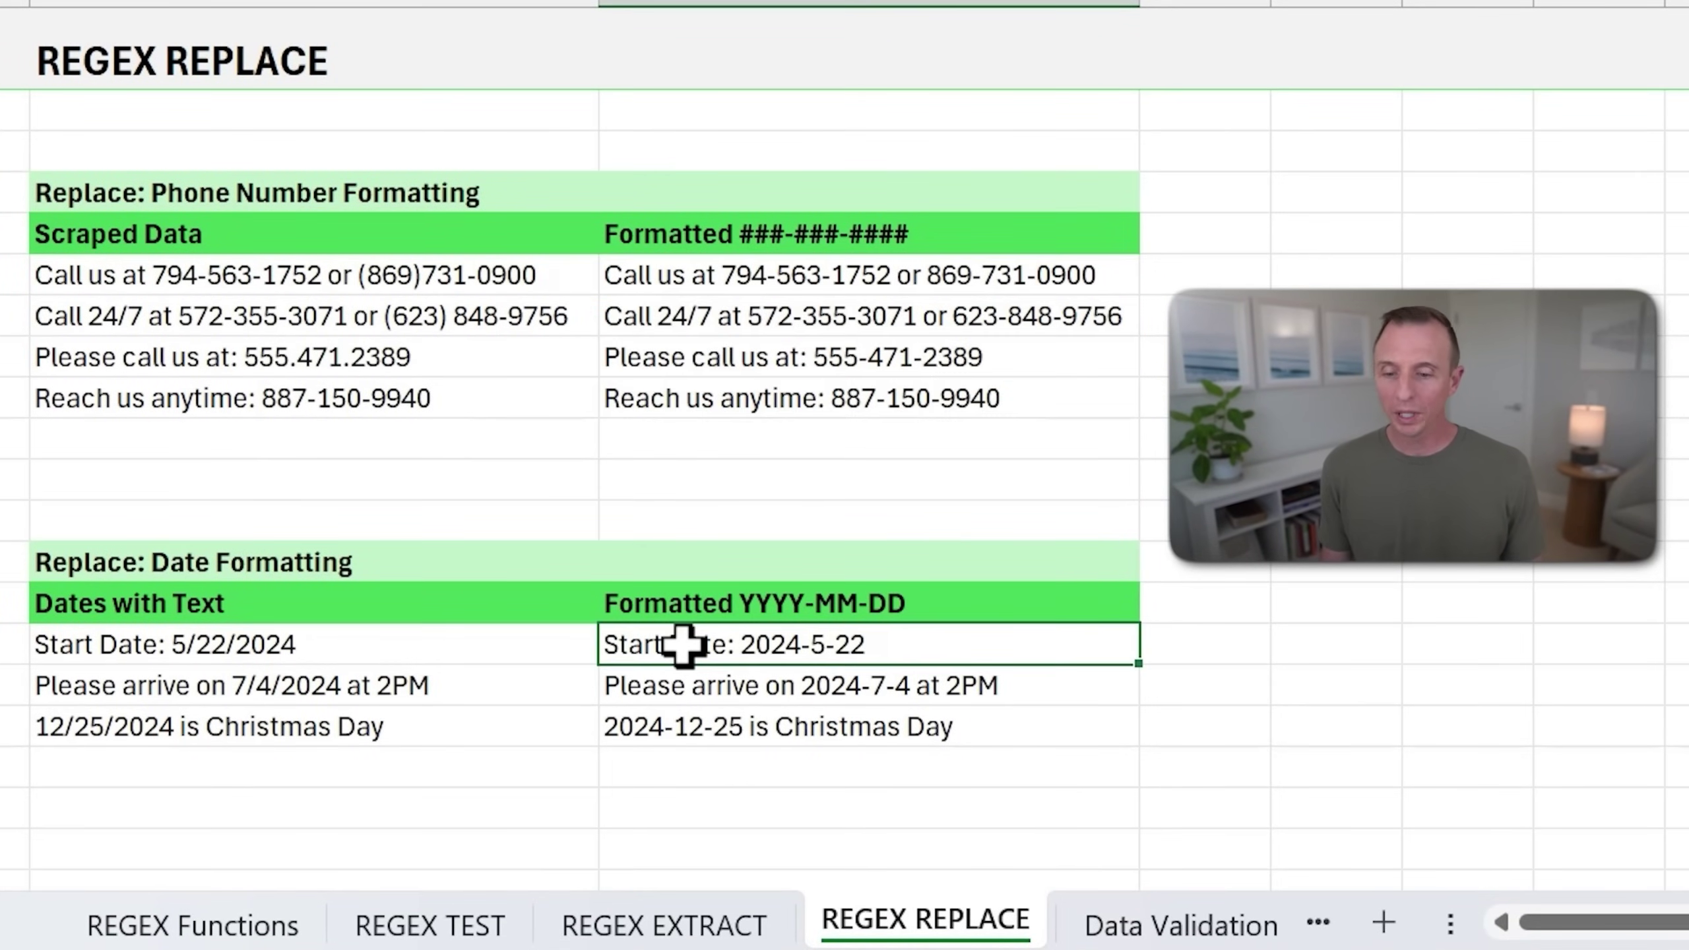
double_click(670, 645)
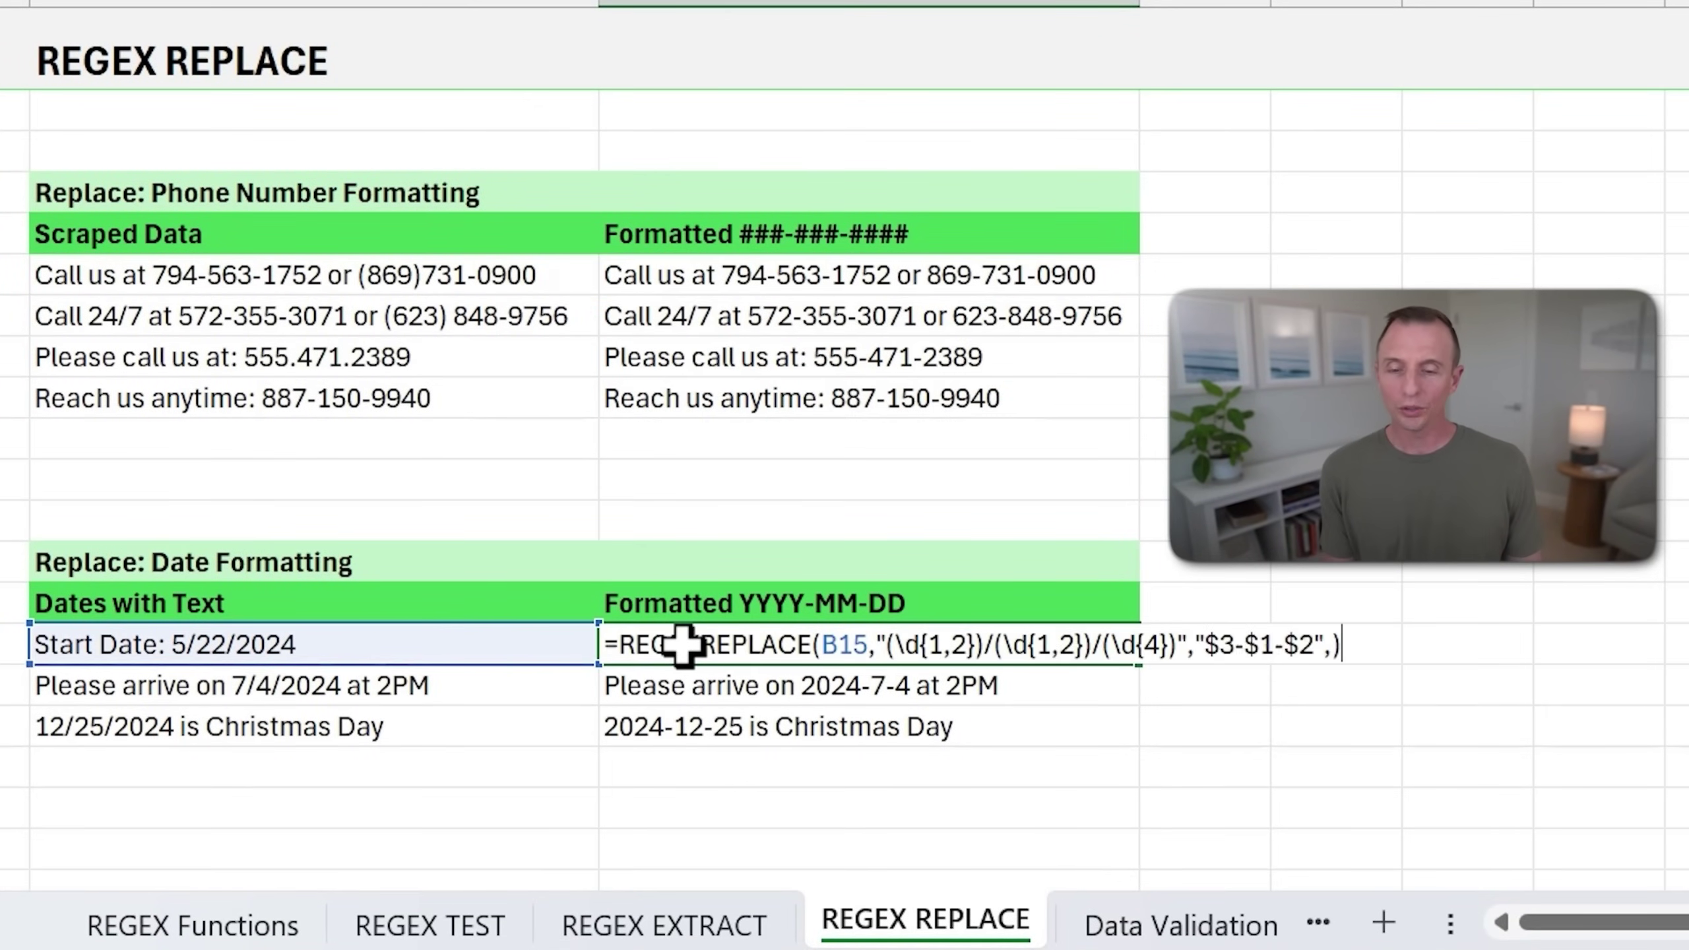
left_click(944, 648)
left_click(914, 689)
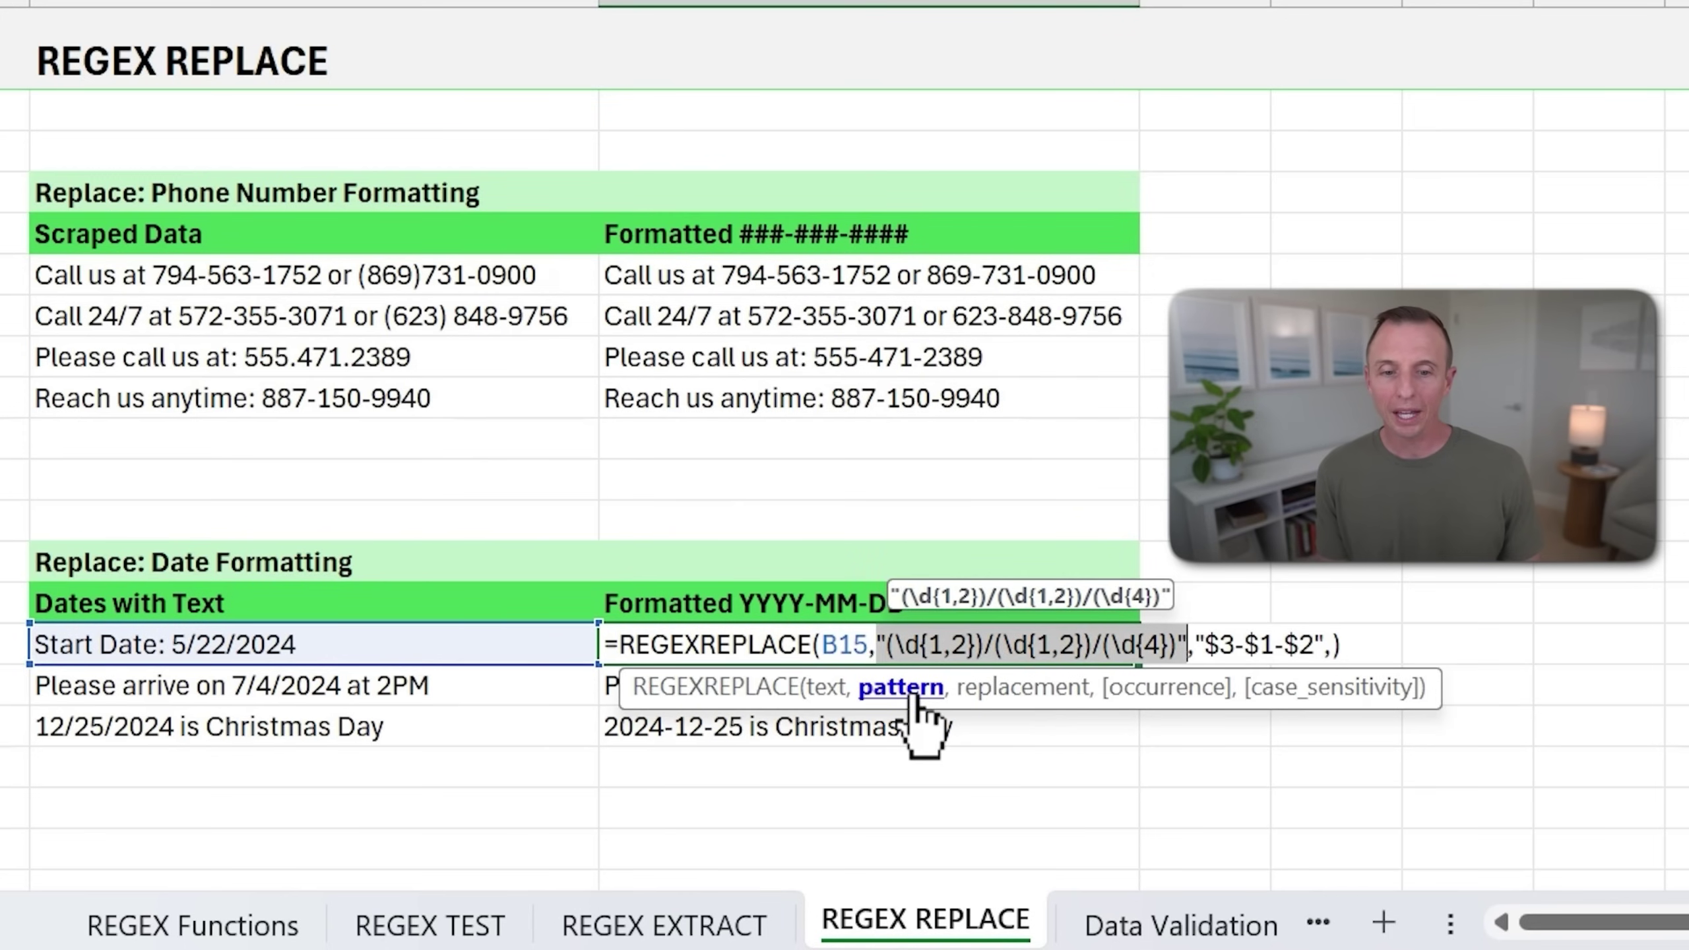
left_click(1000, 692)
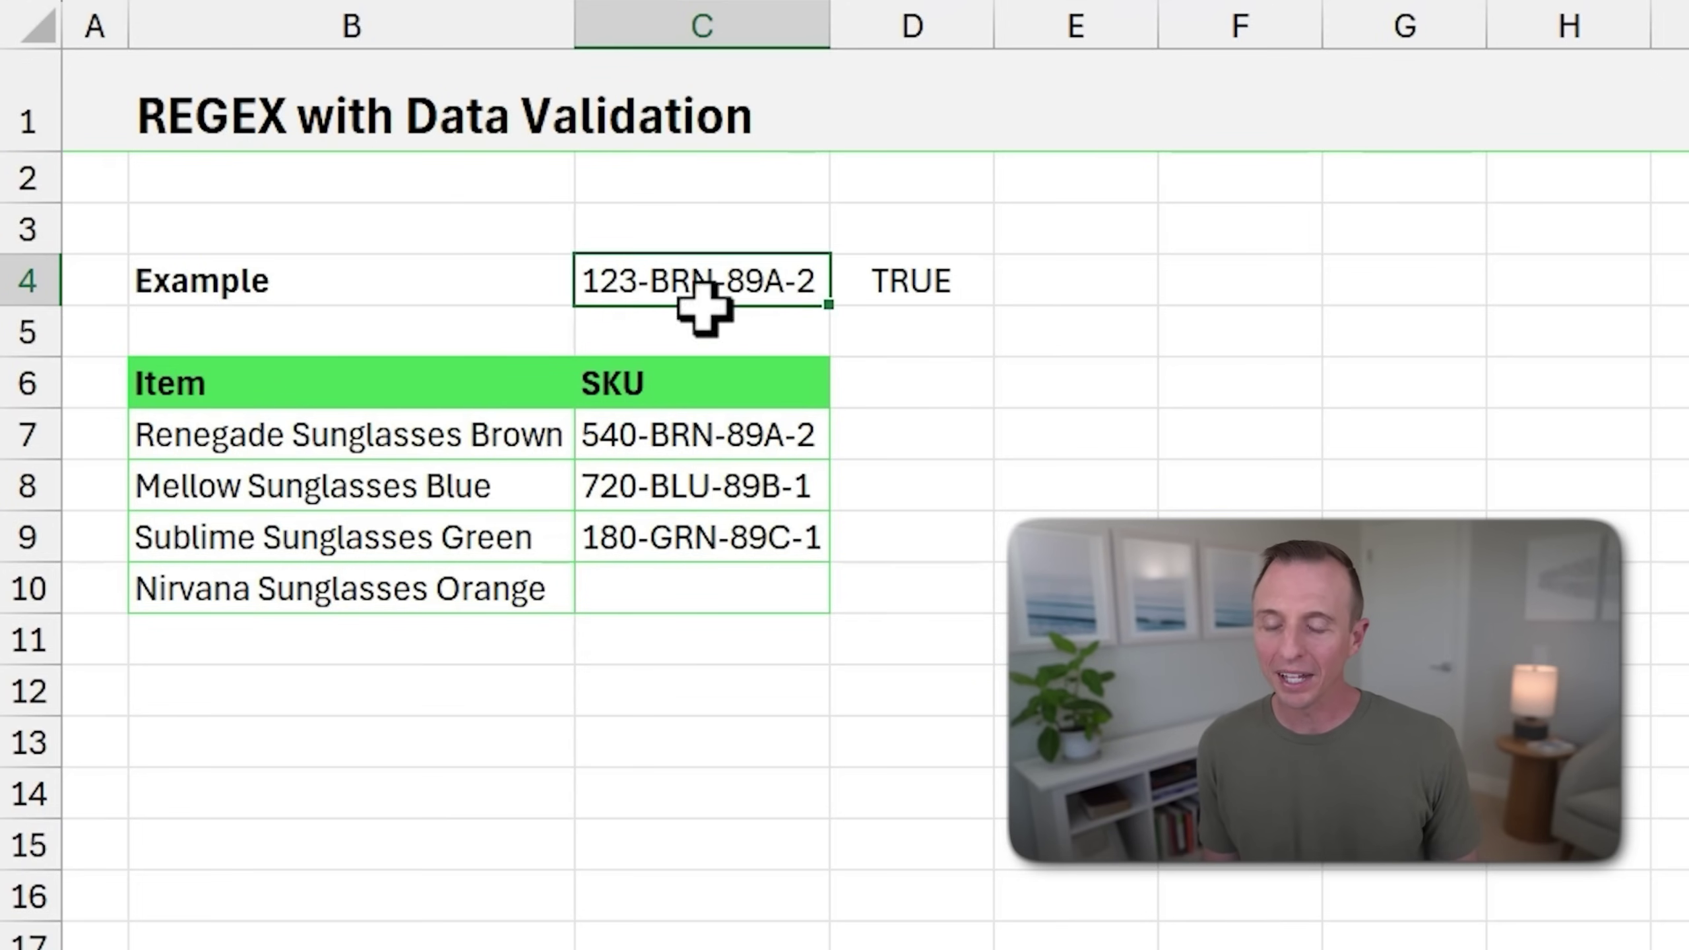
Examine the SKU pattern in D4's REGEXTEST formula and select the entire formula text.
left_click(896, 287)
double_click(896, 288)
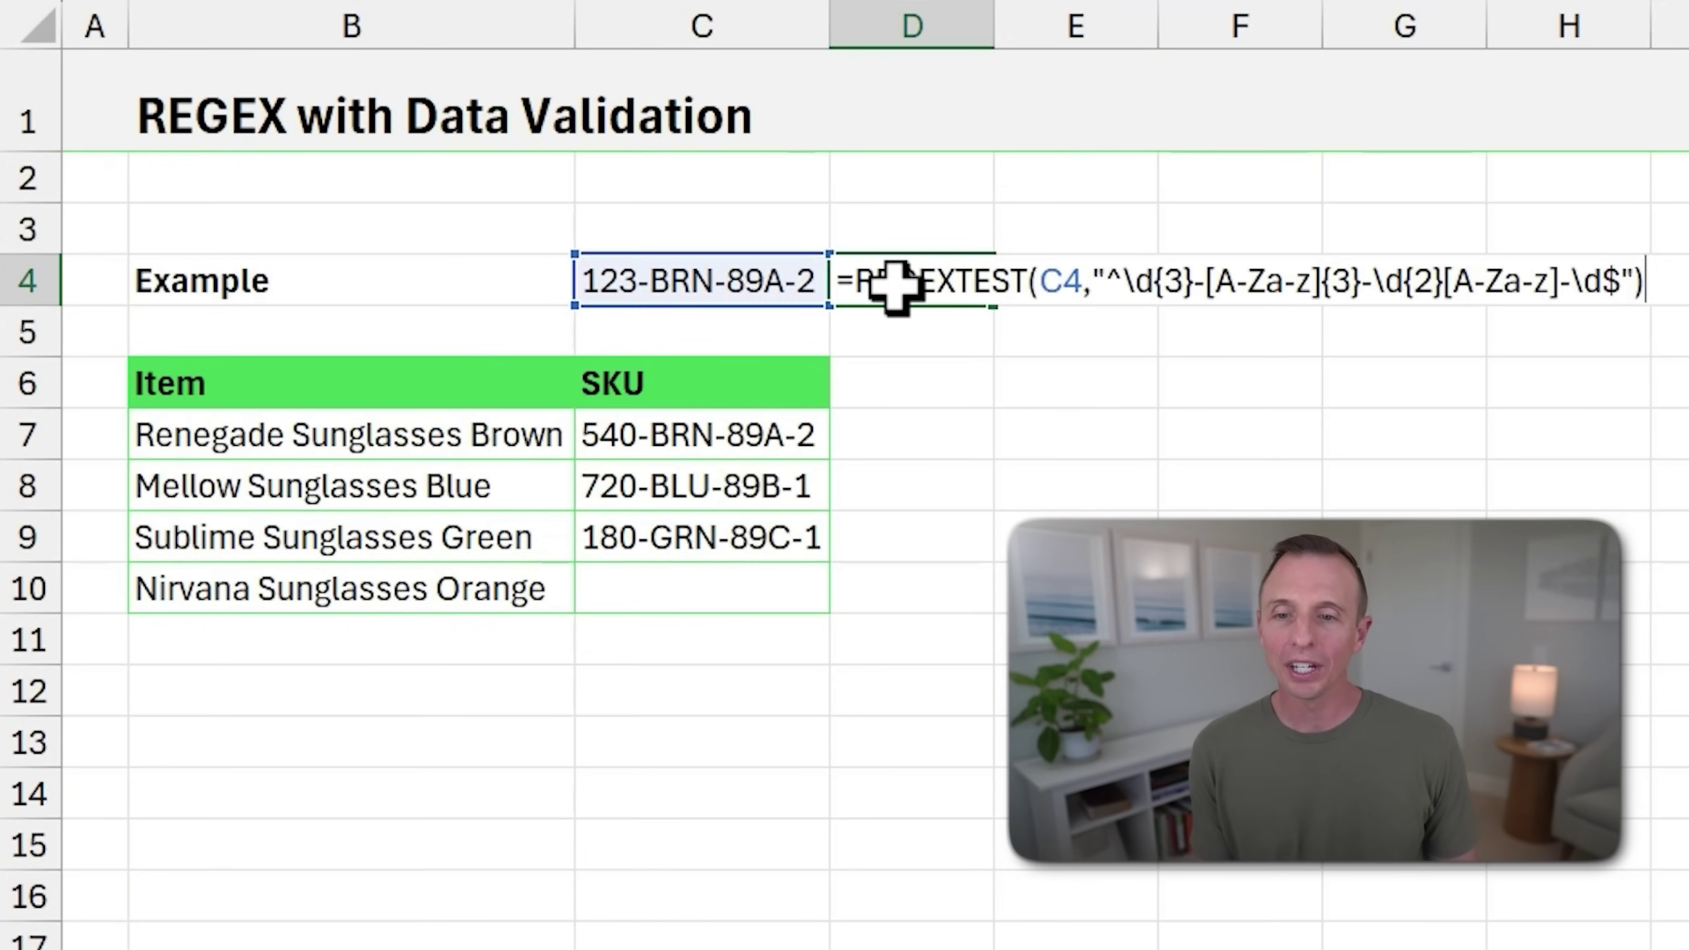
left_click(1149, 283)
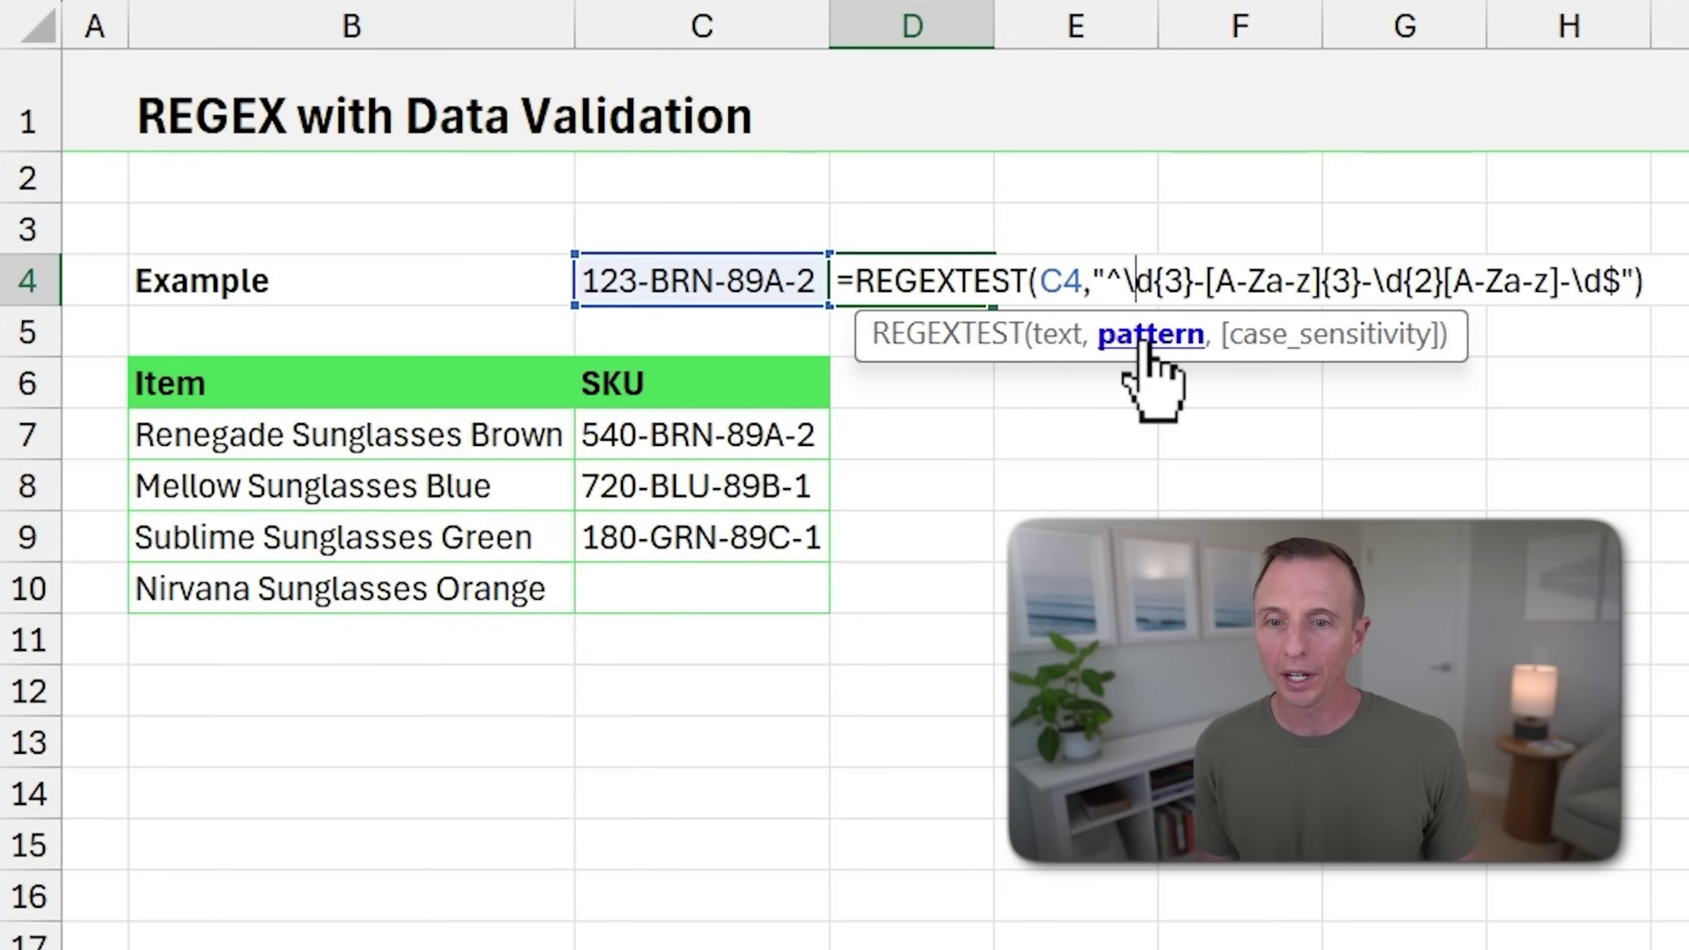
left_click(1145, 332)
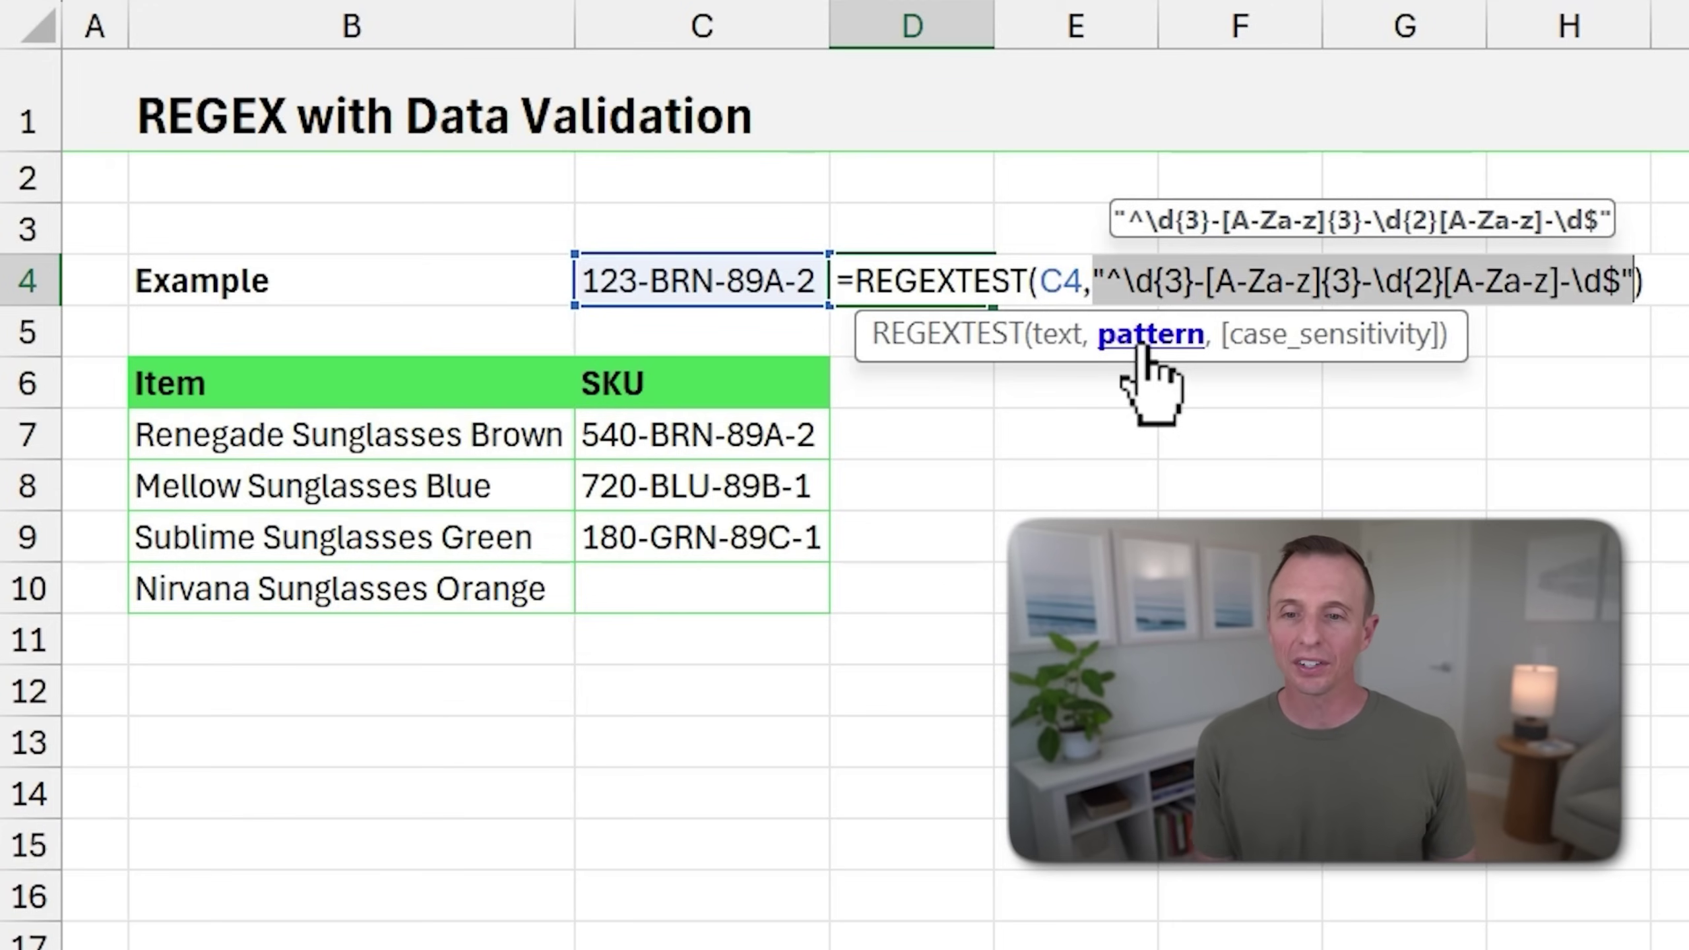
key("Escape")
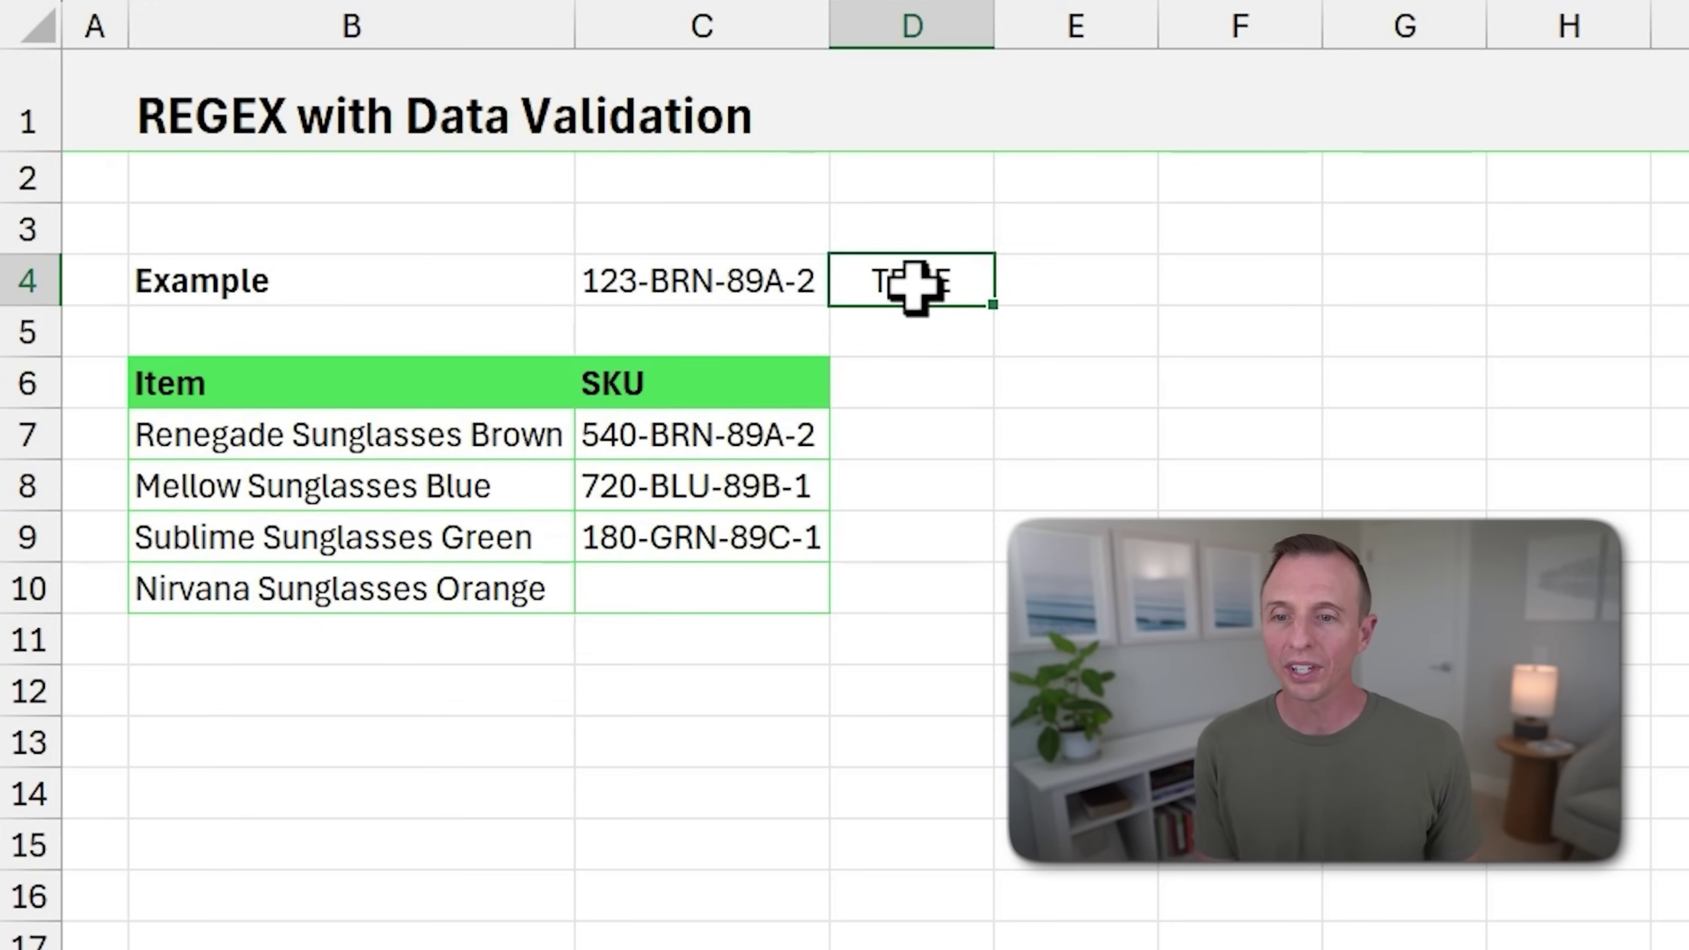
key("F2")
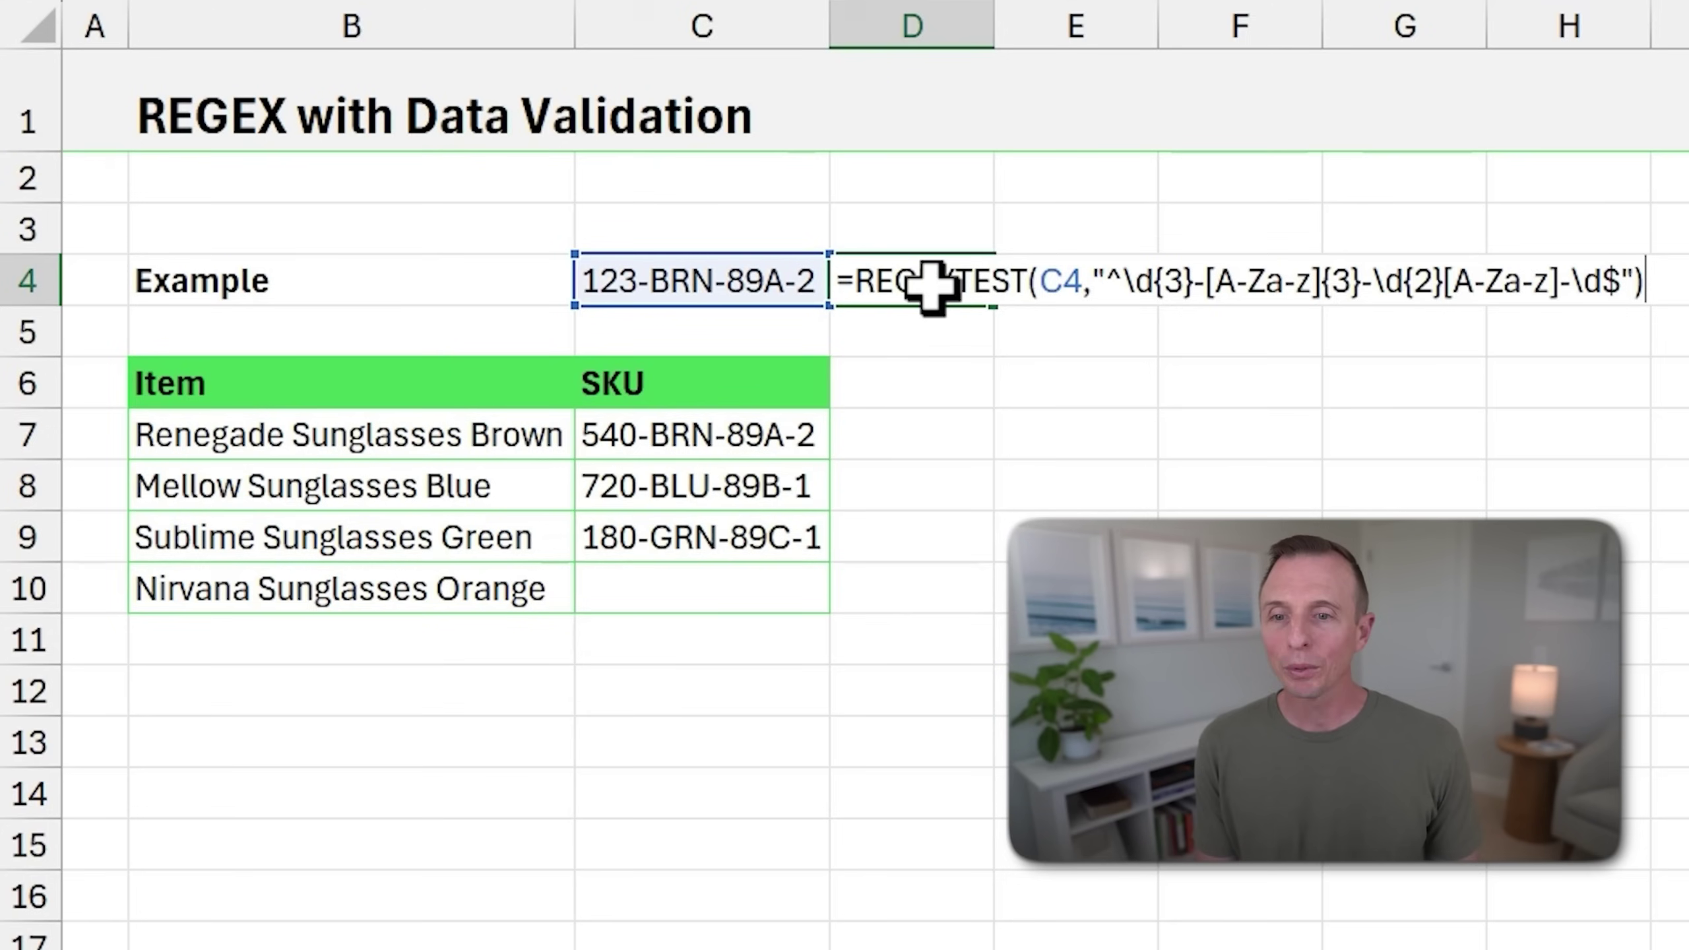
left_click_drag(837, 280, 1653, 283)
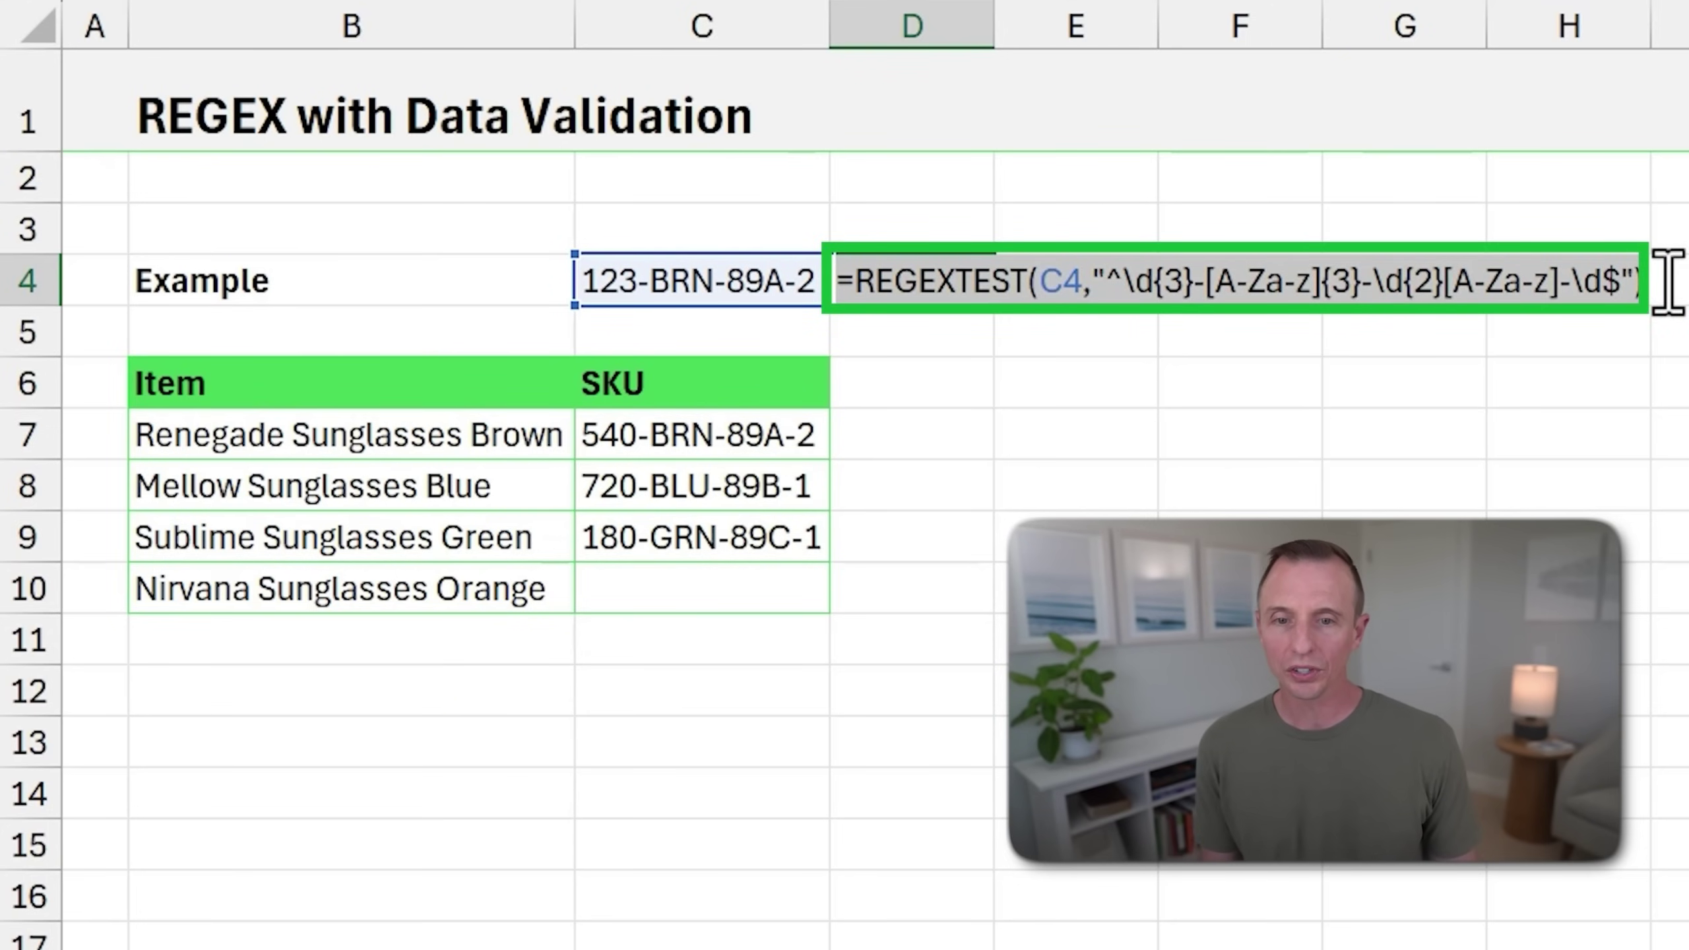
key("Escape")
Give C7:C10 a Custom REGEXTEST validation rule with a Stop alert requiring ###-AAA-##A-#.
left_click_drag(743, 432, 735, 566)
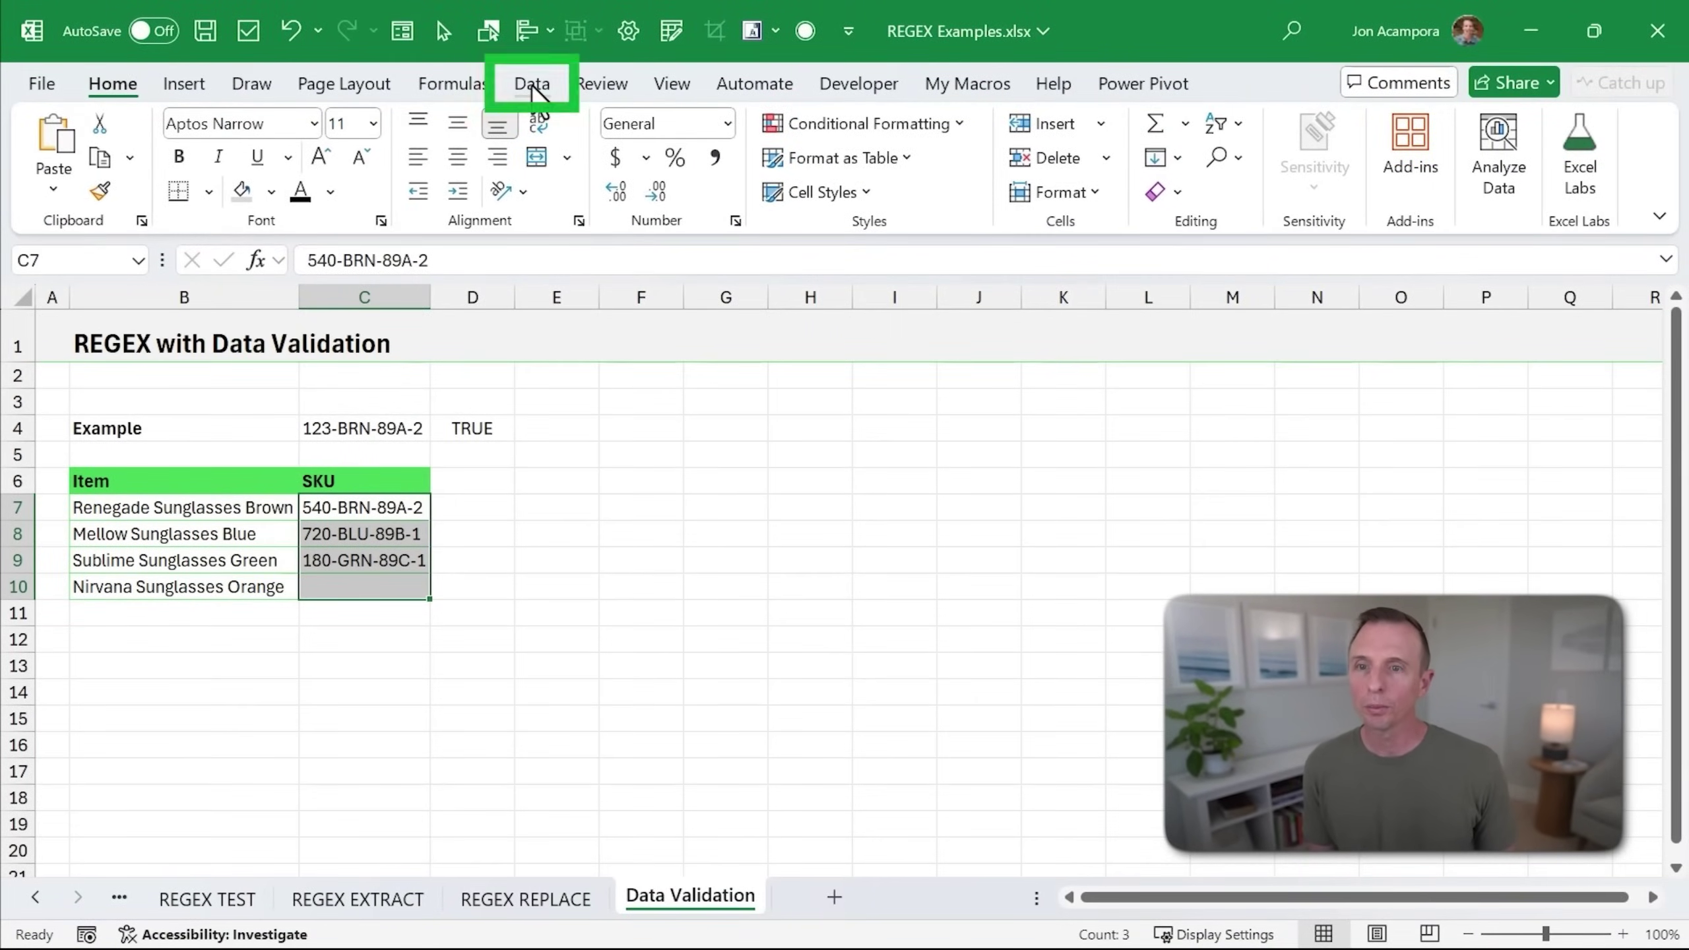
left_click(556, 60)
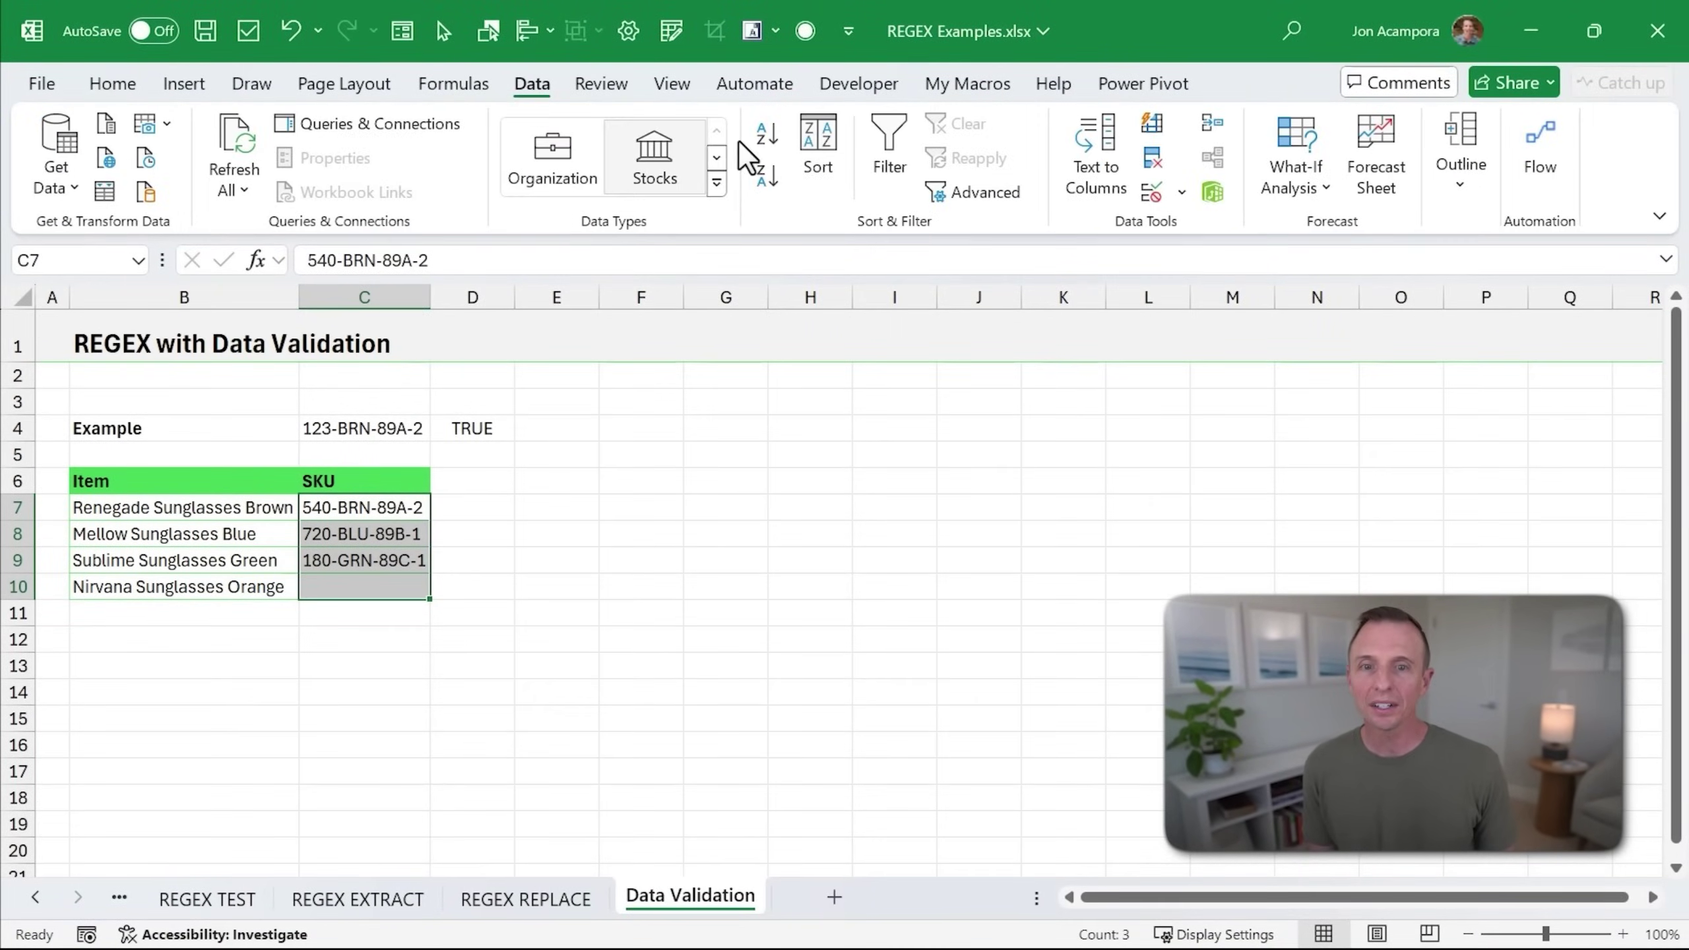
left_click(1151, 192)
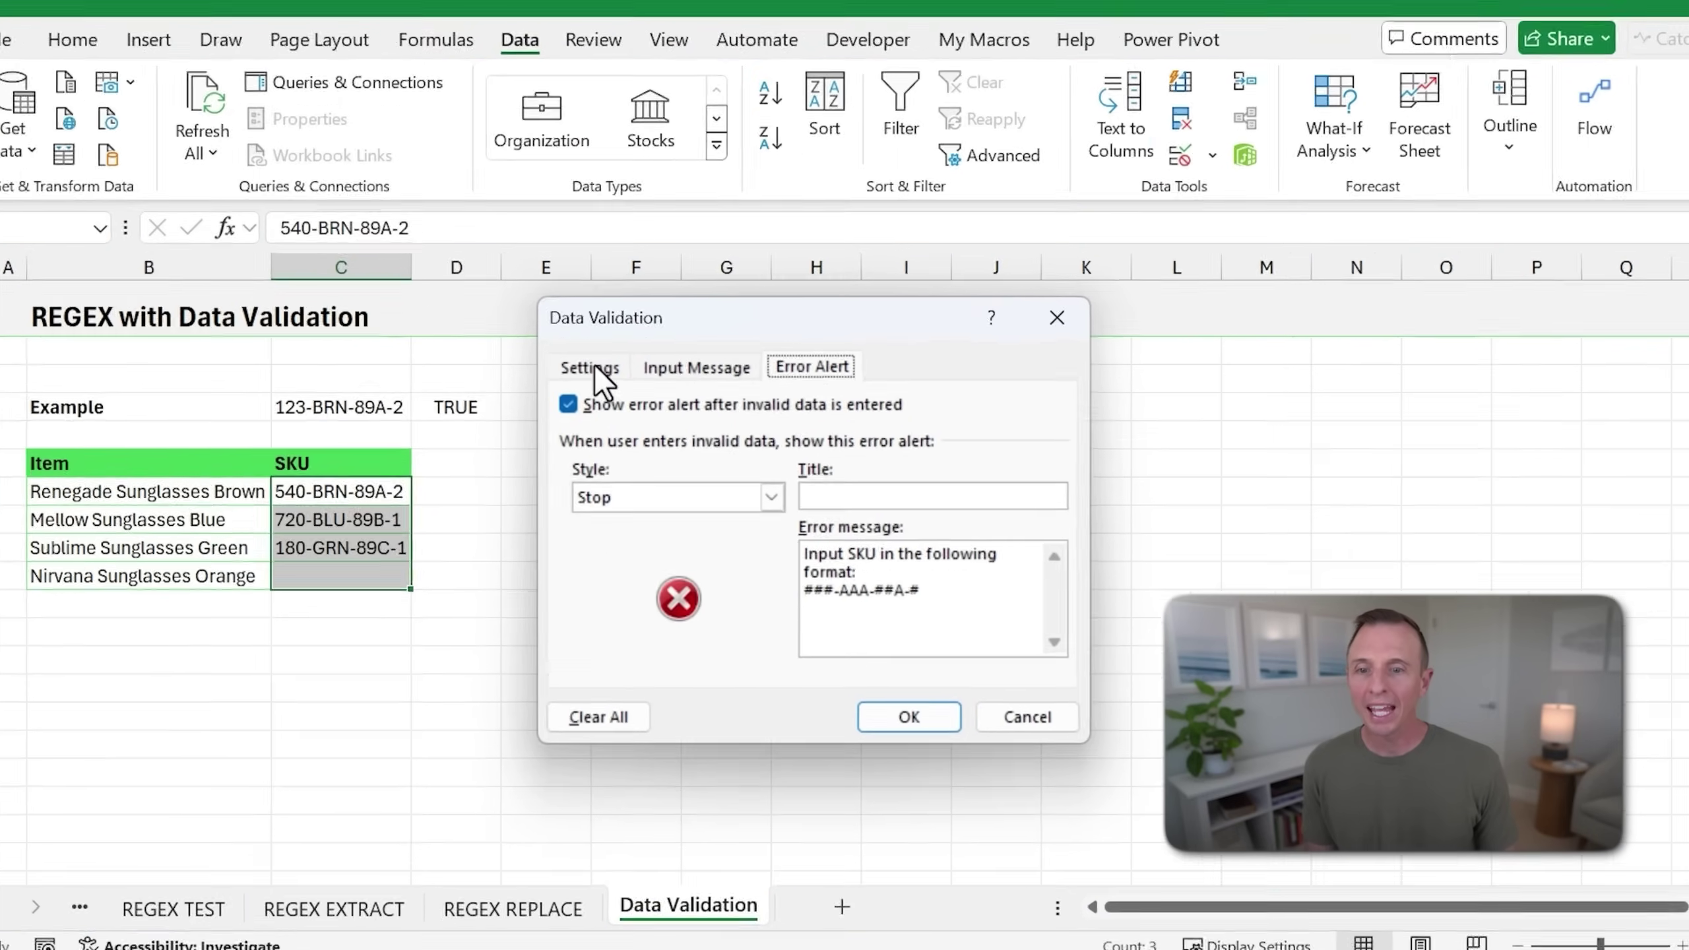
left_click(597, 391)
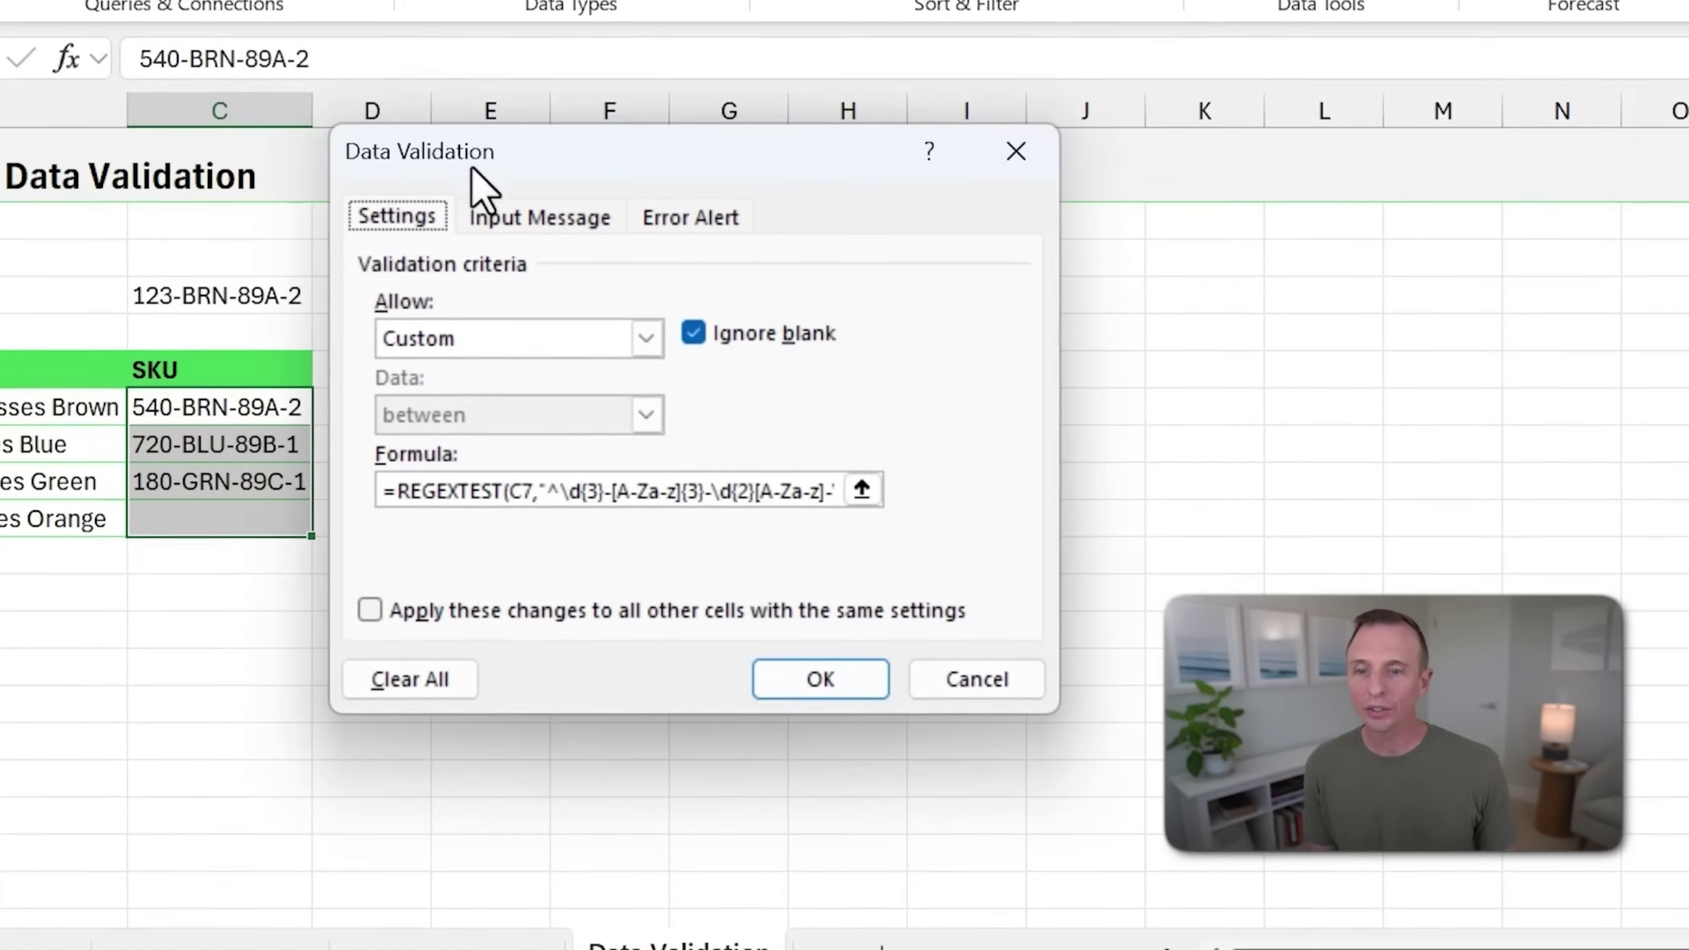
left_click(618, 338)
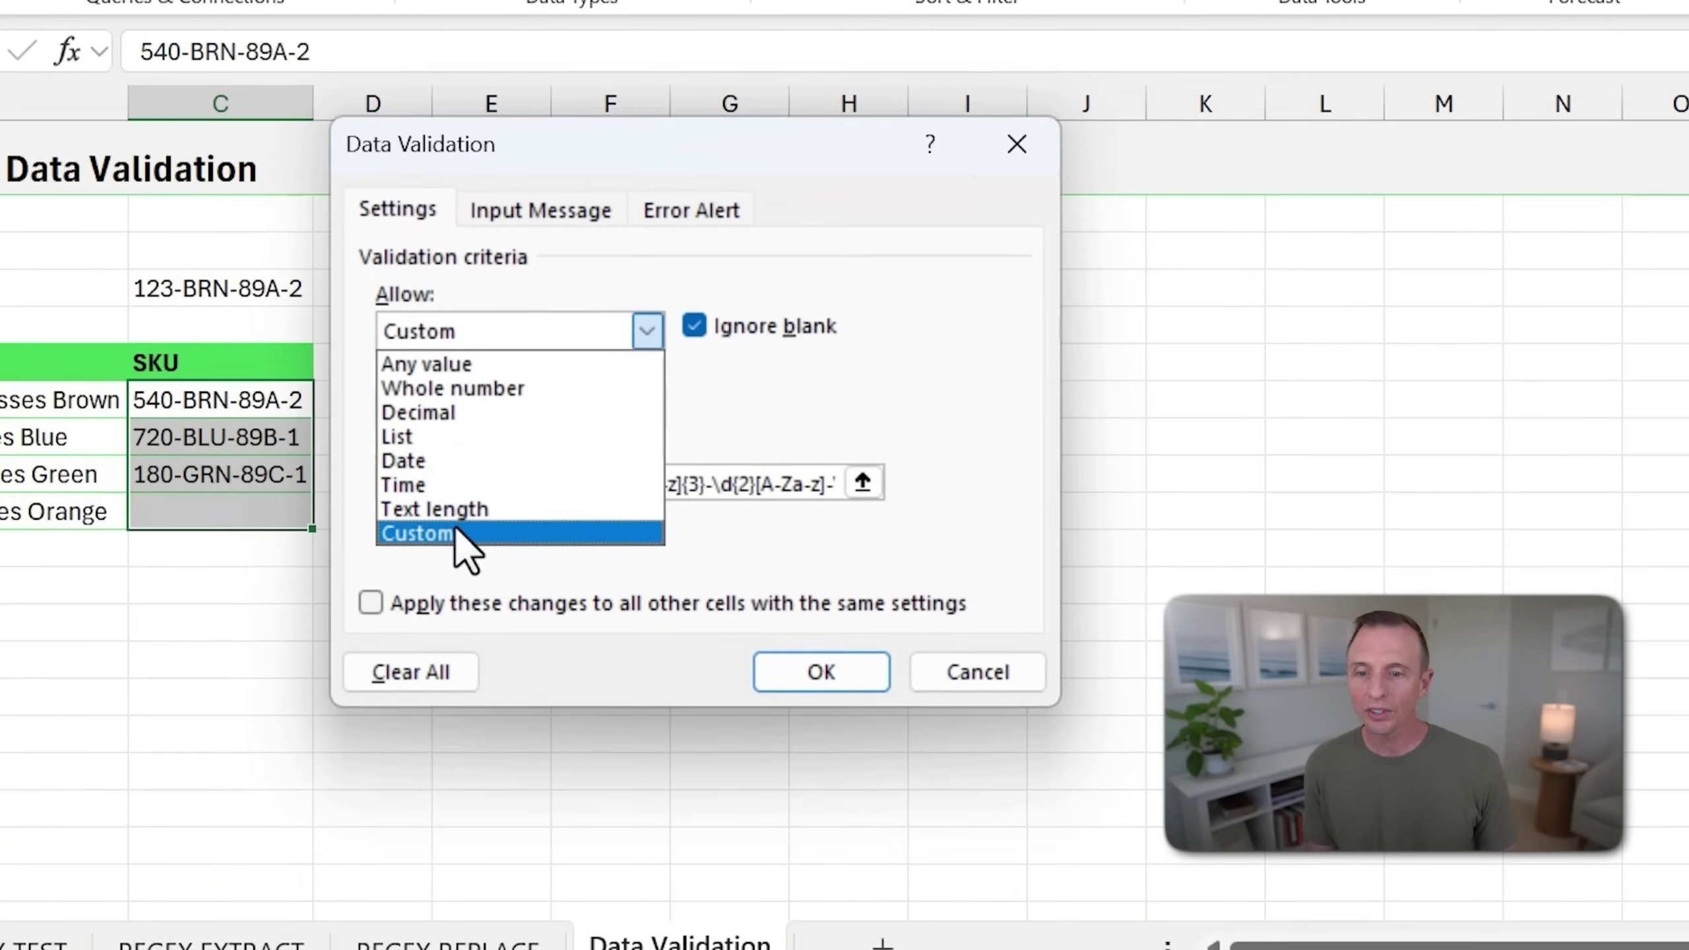
left_click(459, 534)
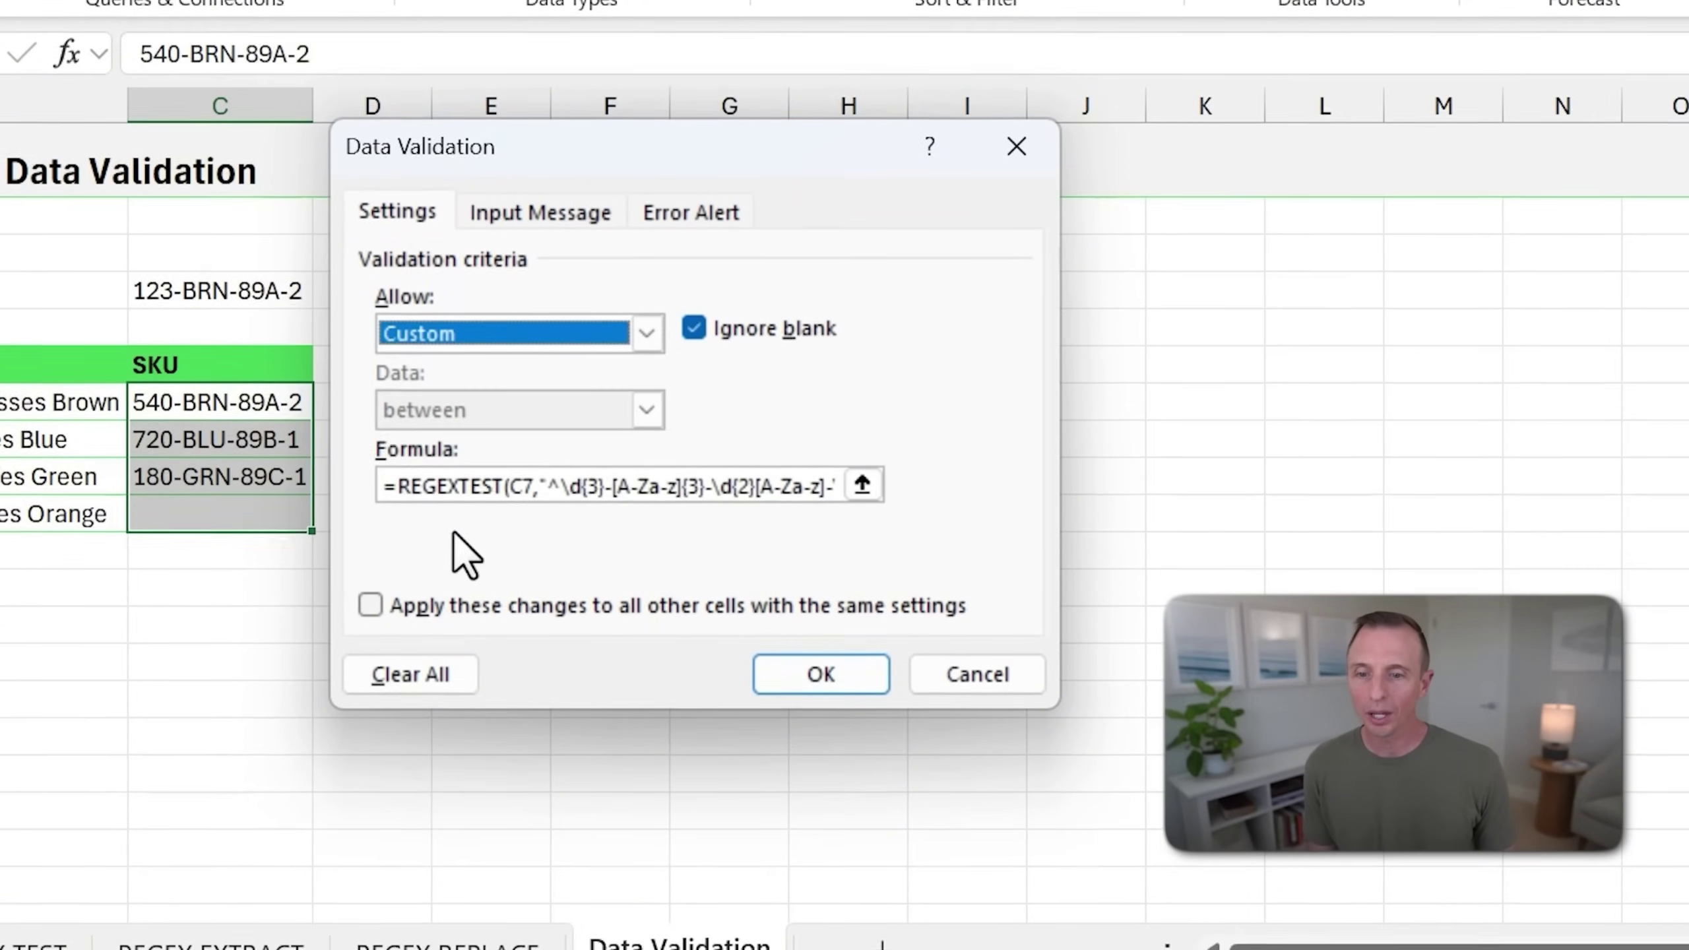
left_click(528, 490)
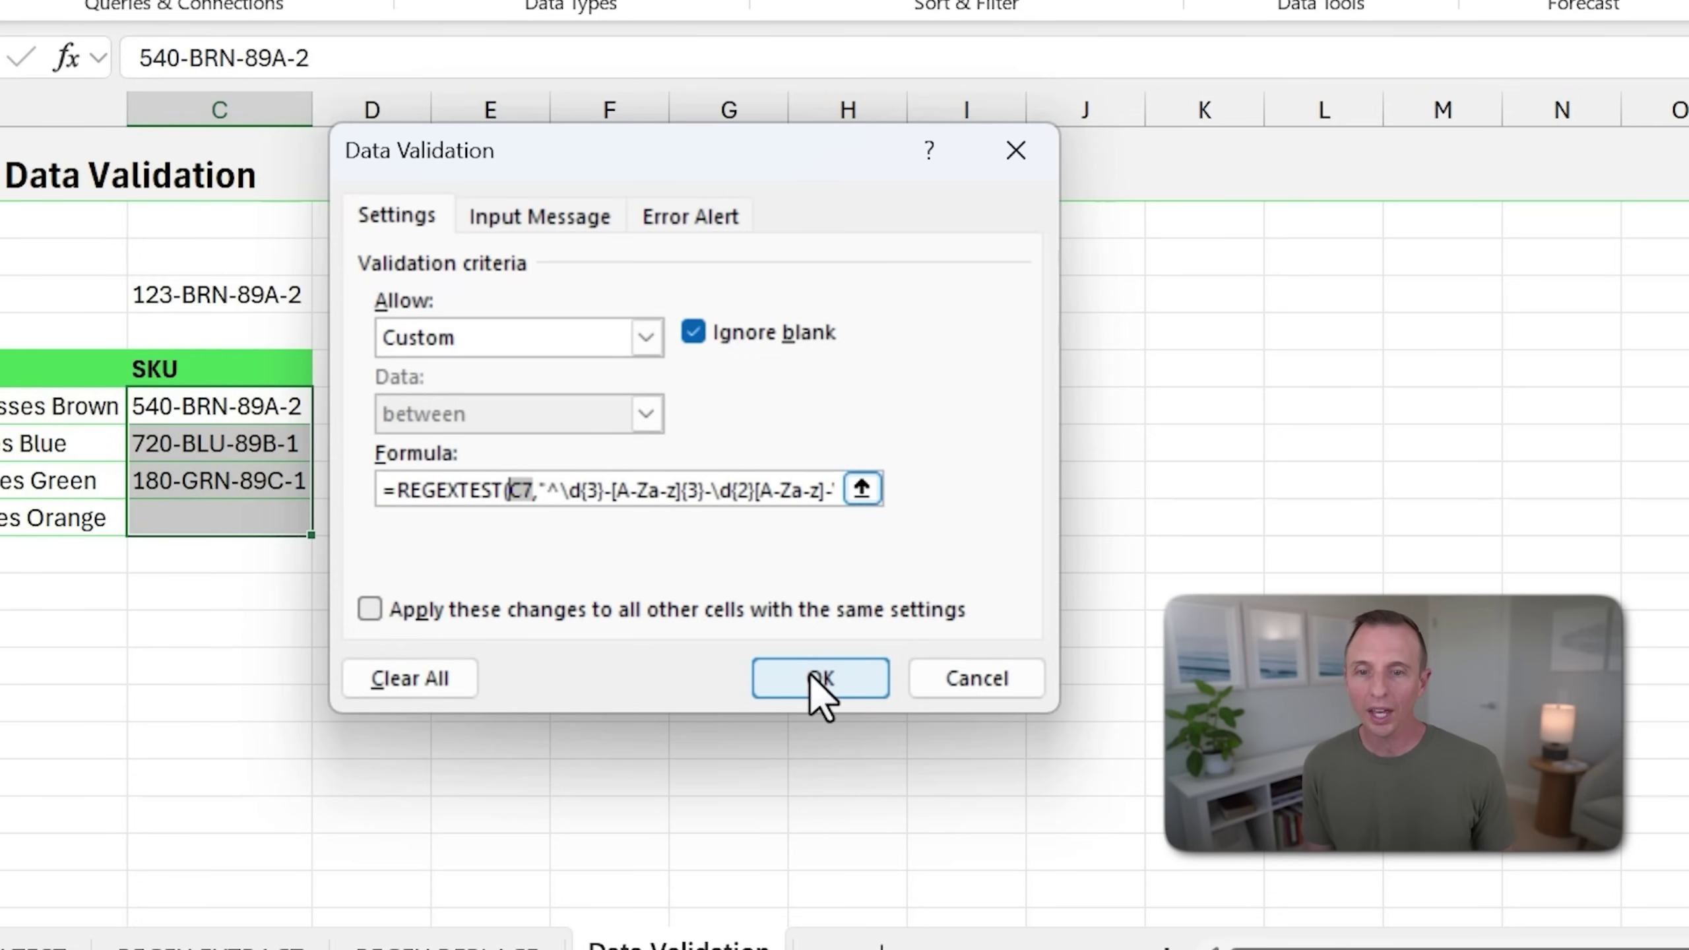
left_click(673, 219)
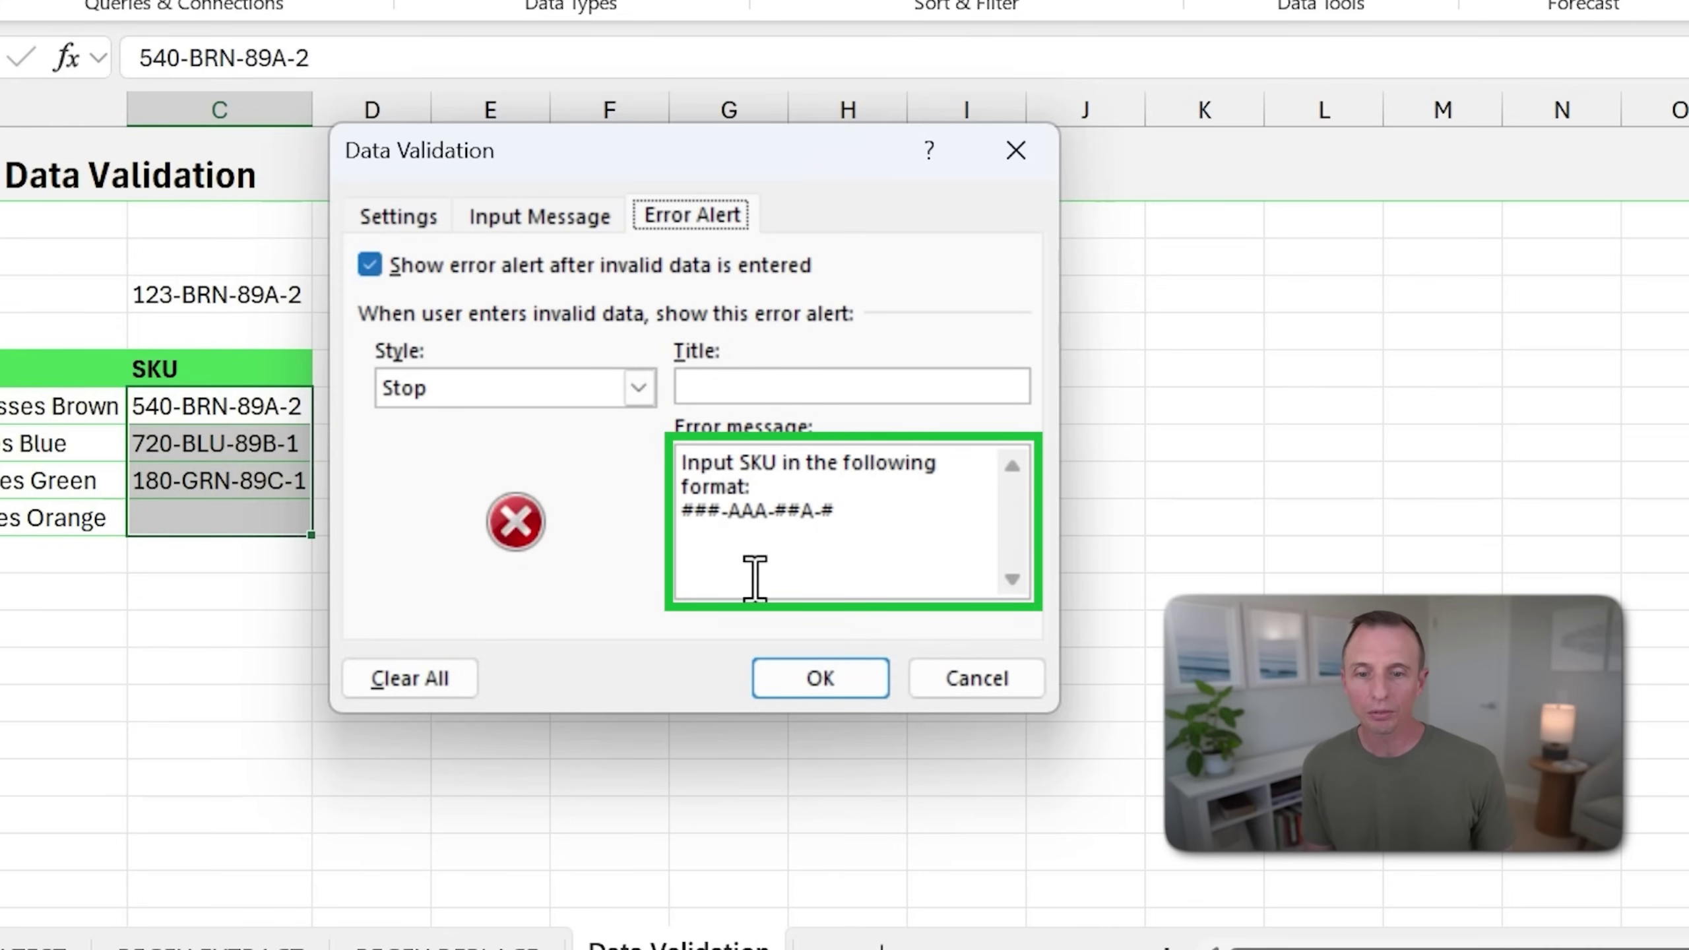
left_click(818, 684)
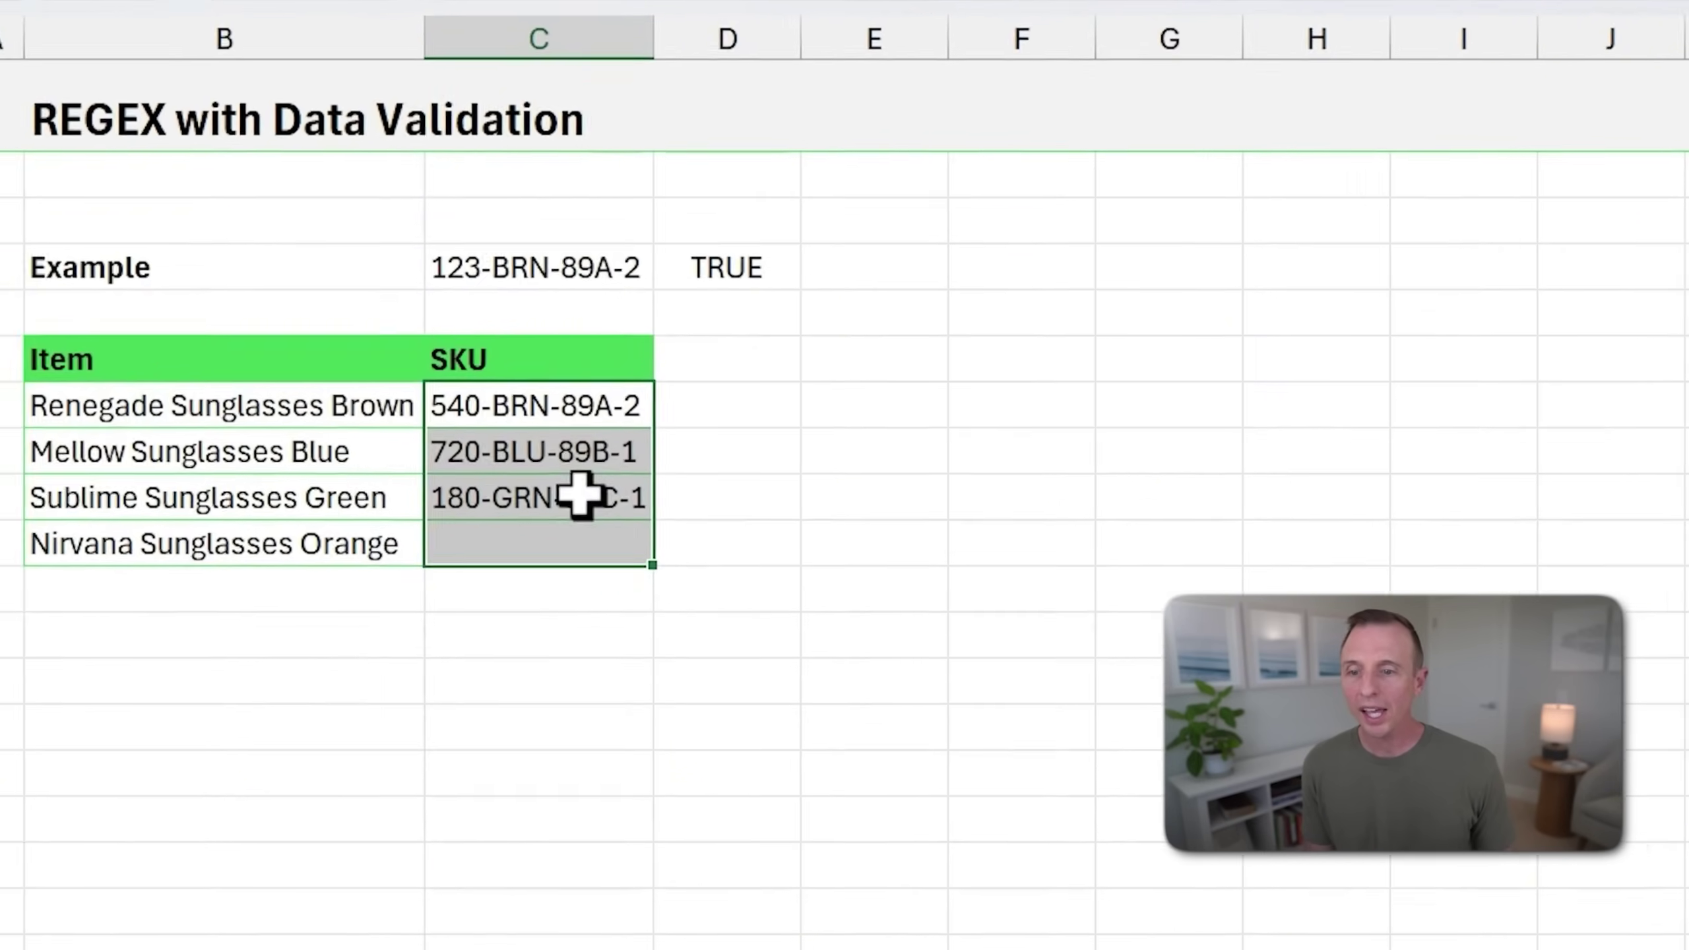
Replace 89 with CC in C9's SKU, entering 180-GRN-CCC-1 to trigger the validation error.
double_click(557, 497)
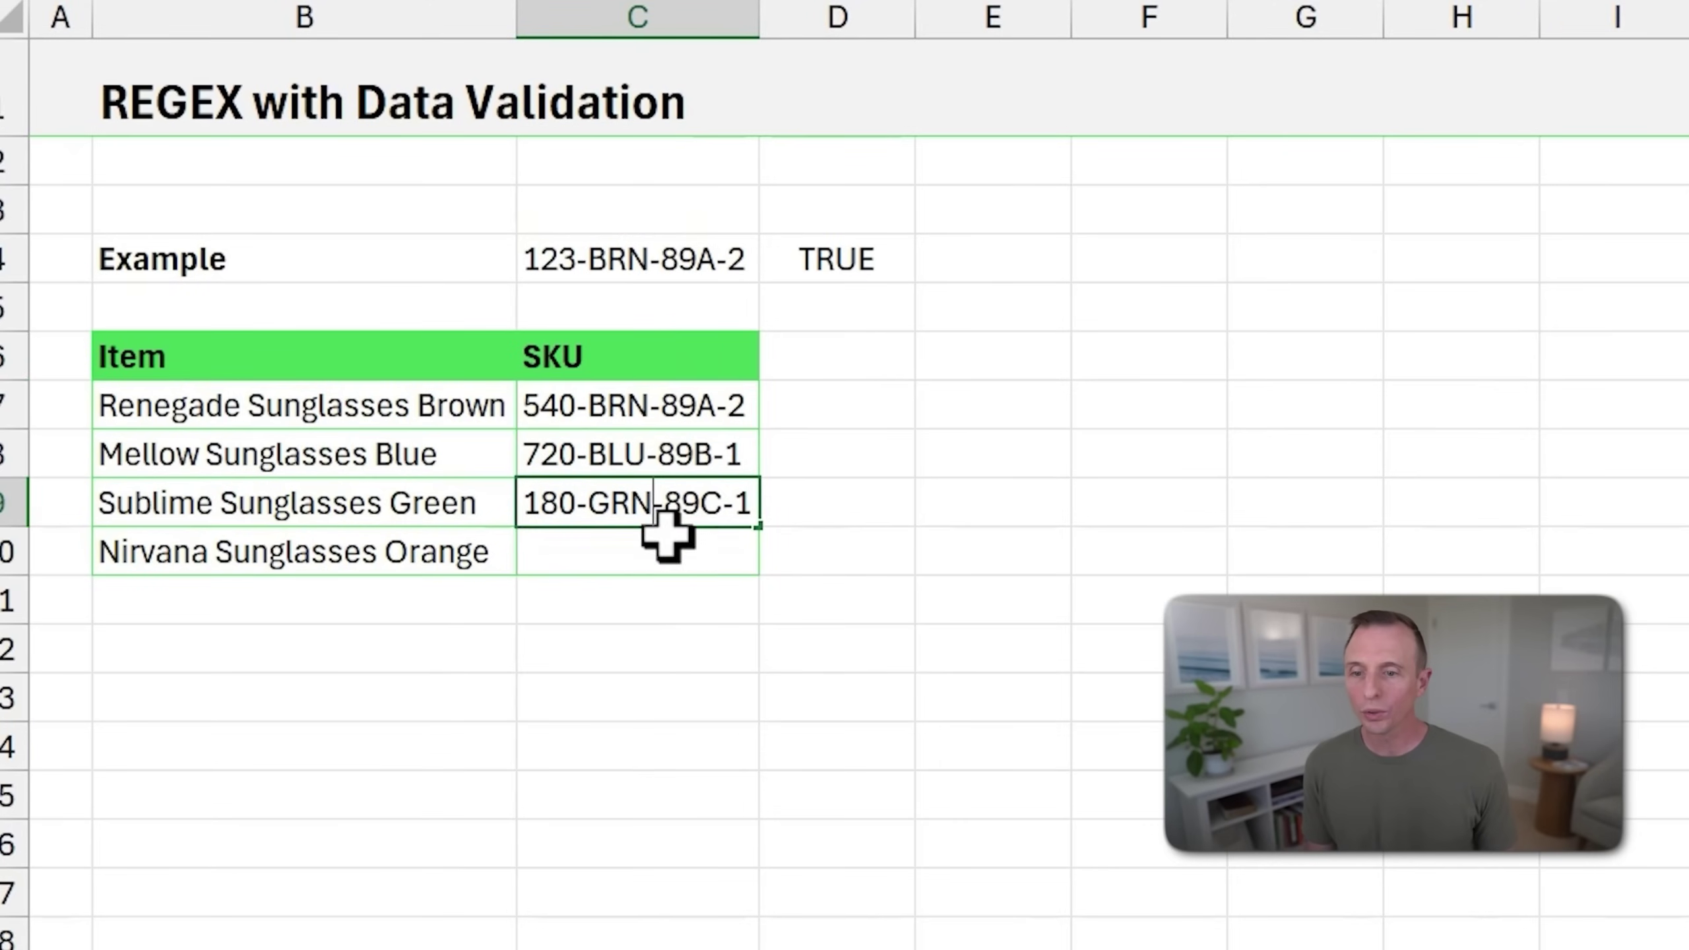
left_click_drag(665, 499, 699, 503)
type("C")
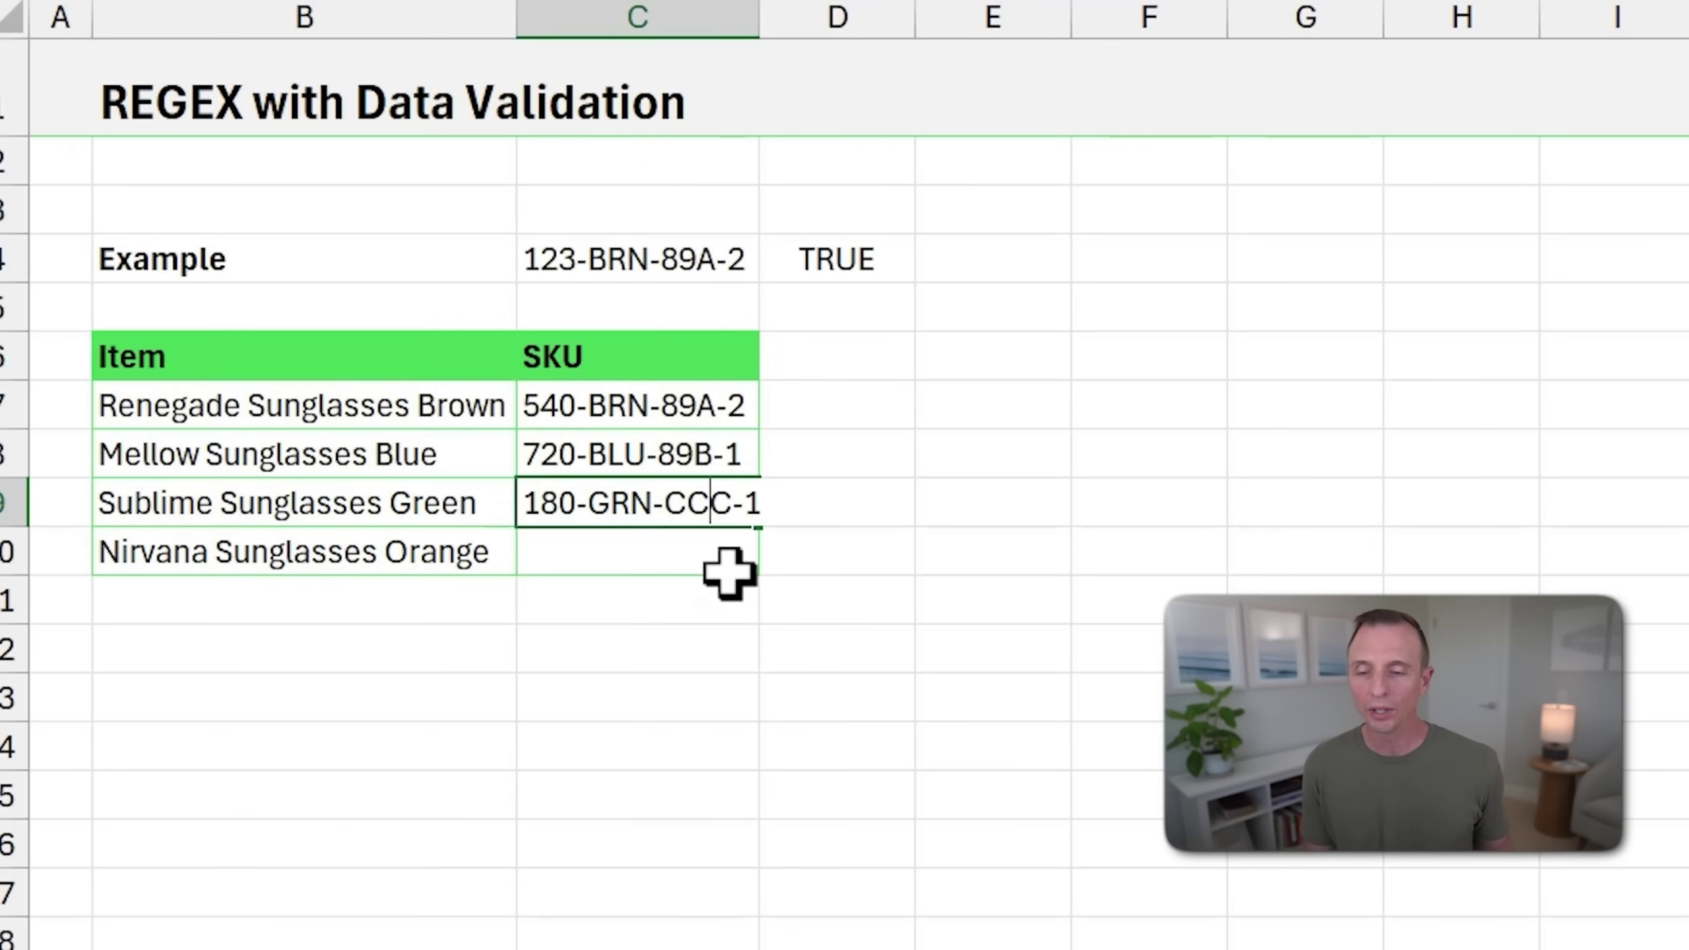
type("C")
key("Return")
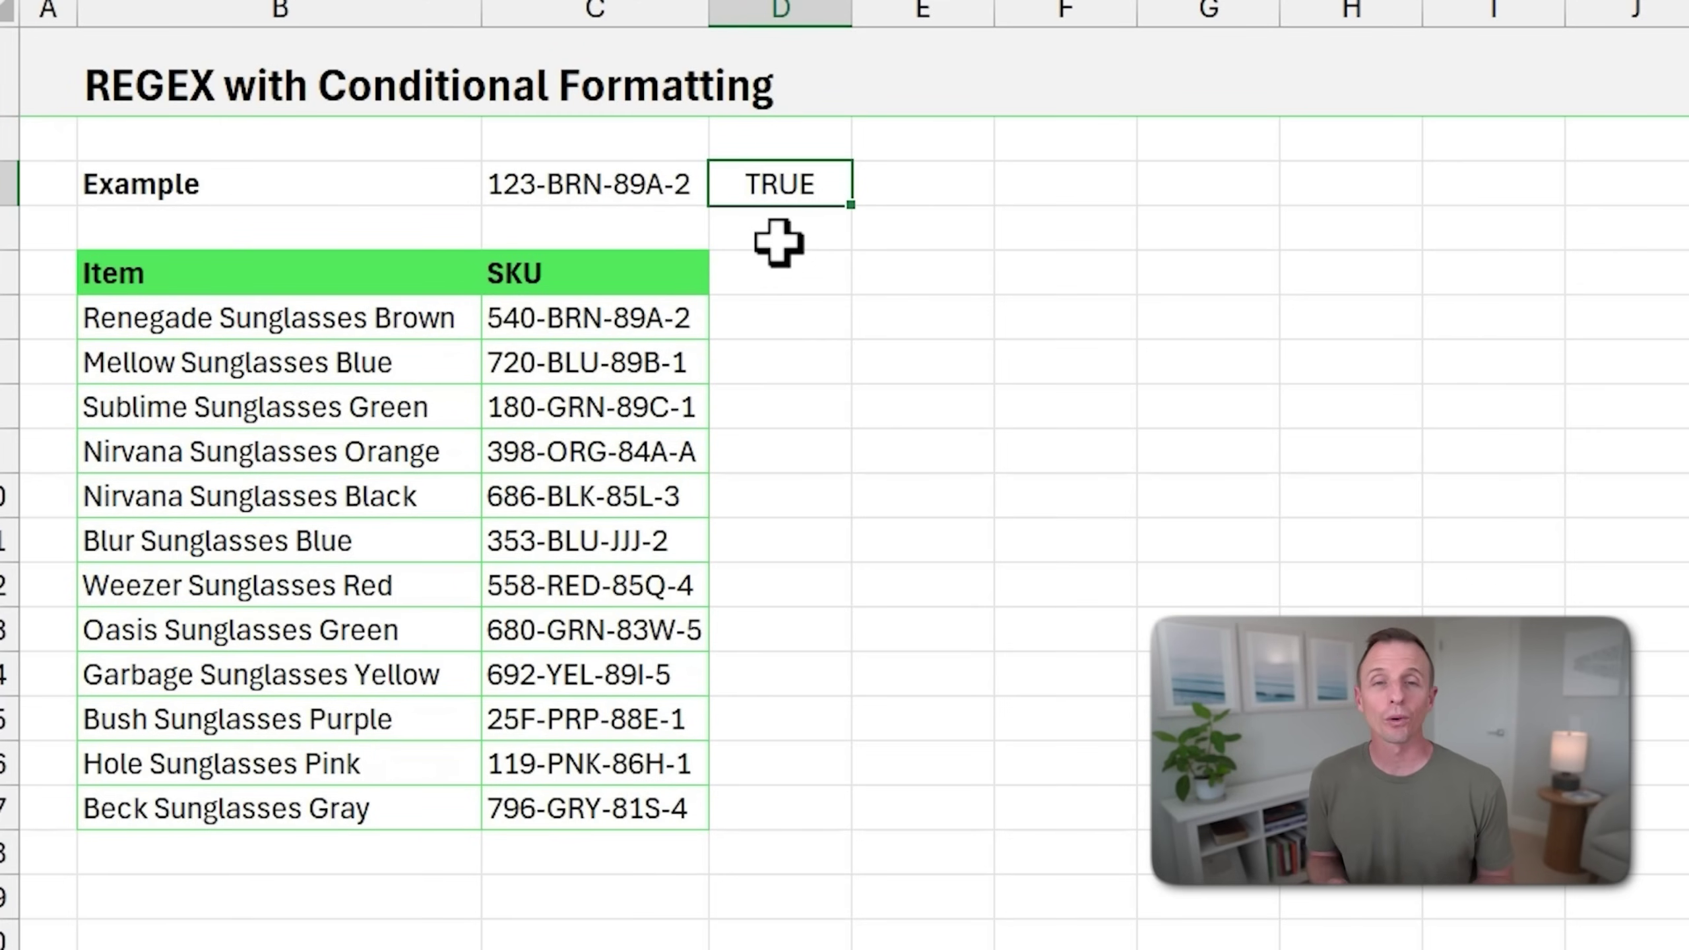
Copy D3's REGEXTEST formula and select the SKU cells C6:C17.
double_click(768, 196)
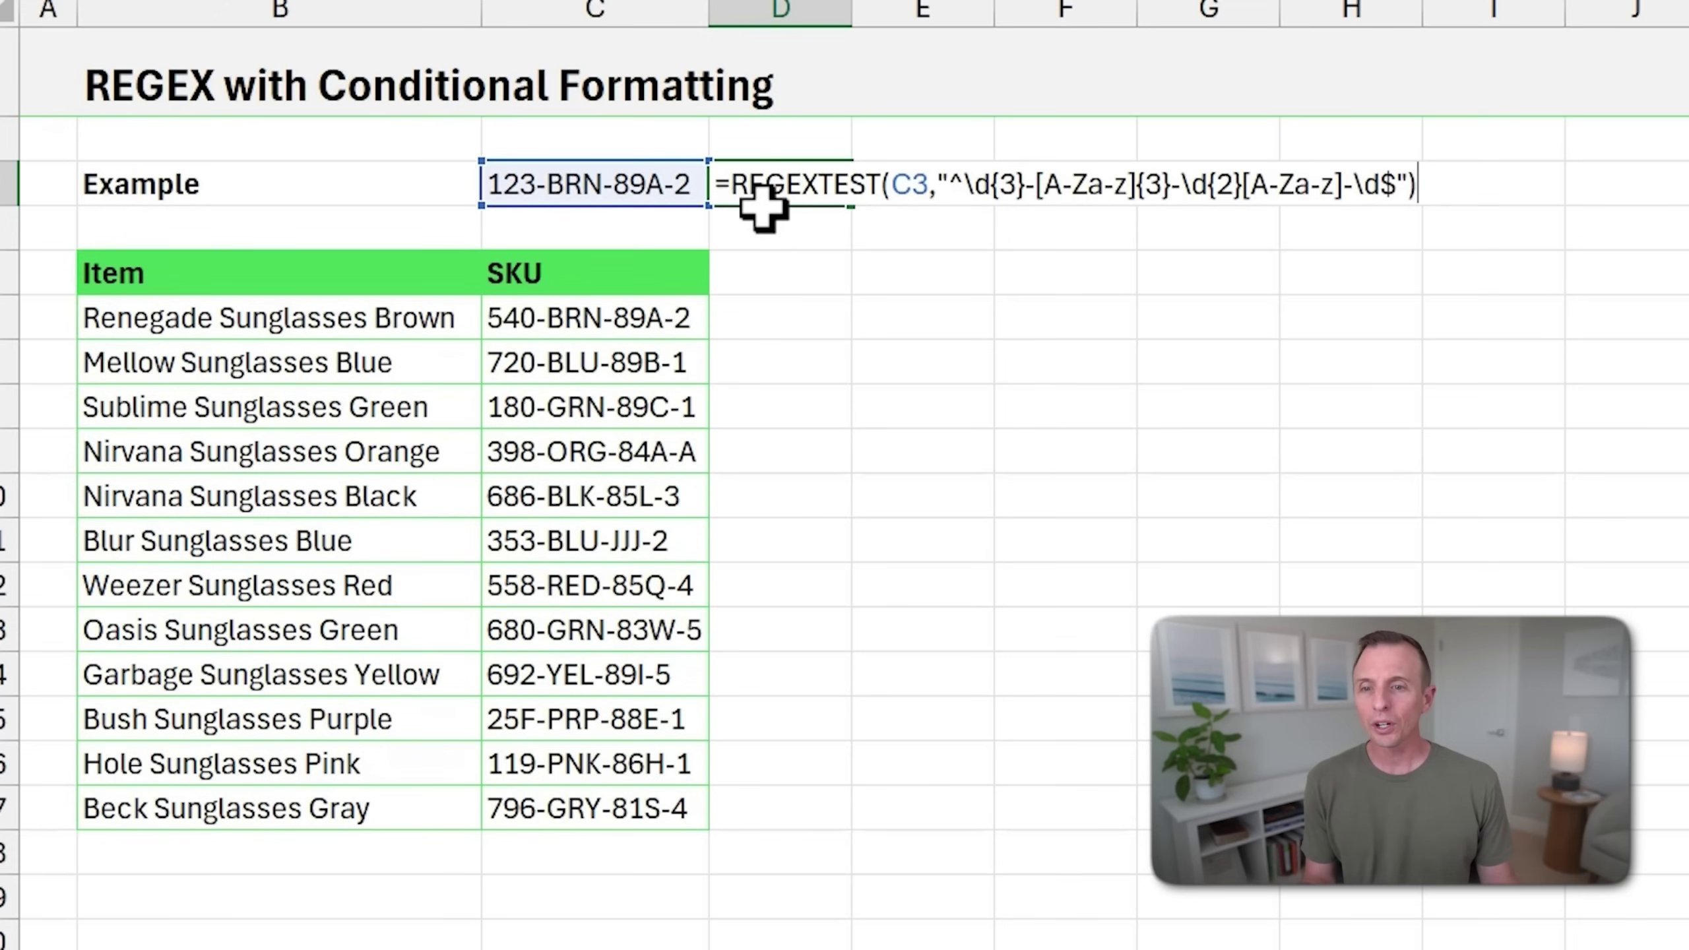
left_click_drag(716, 184, 1468, 183)
key("ctrl+c")
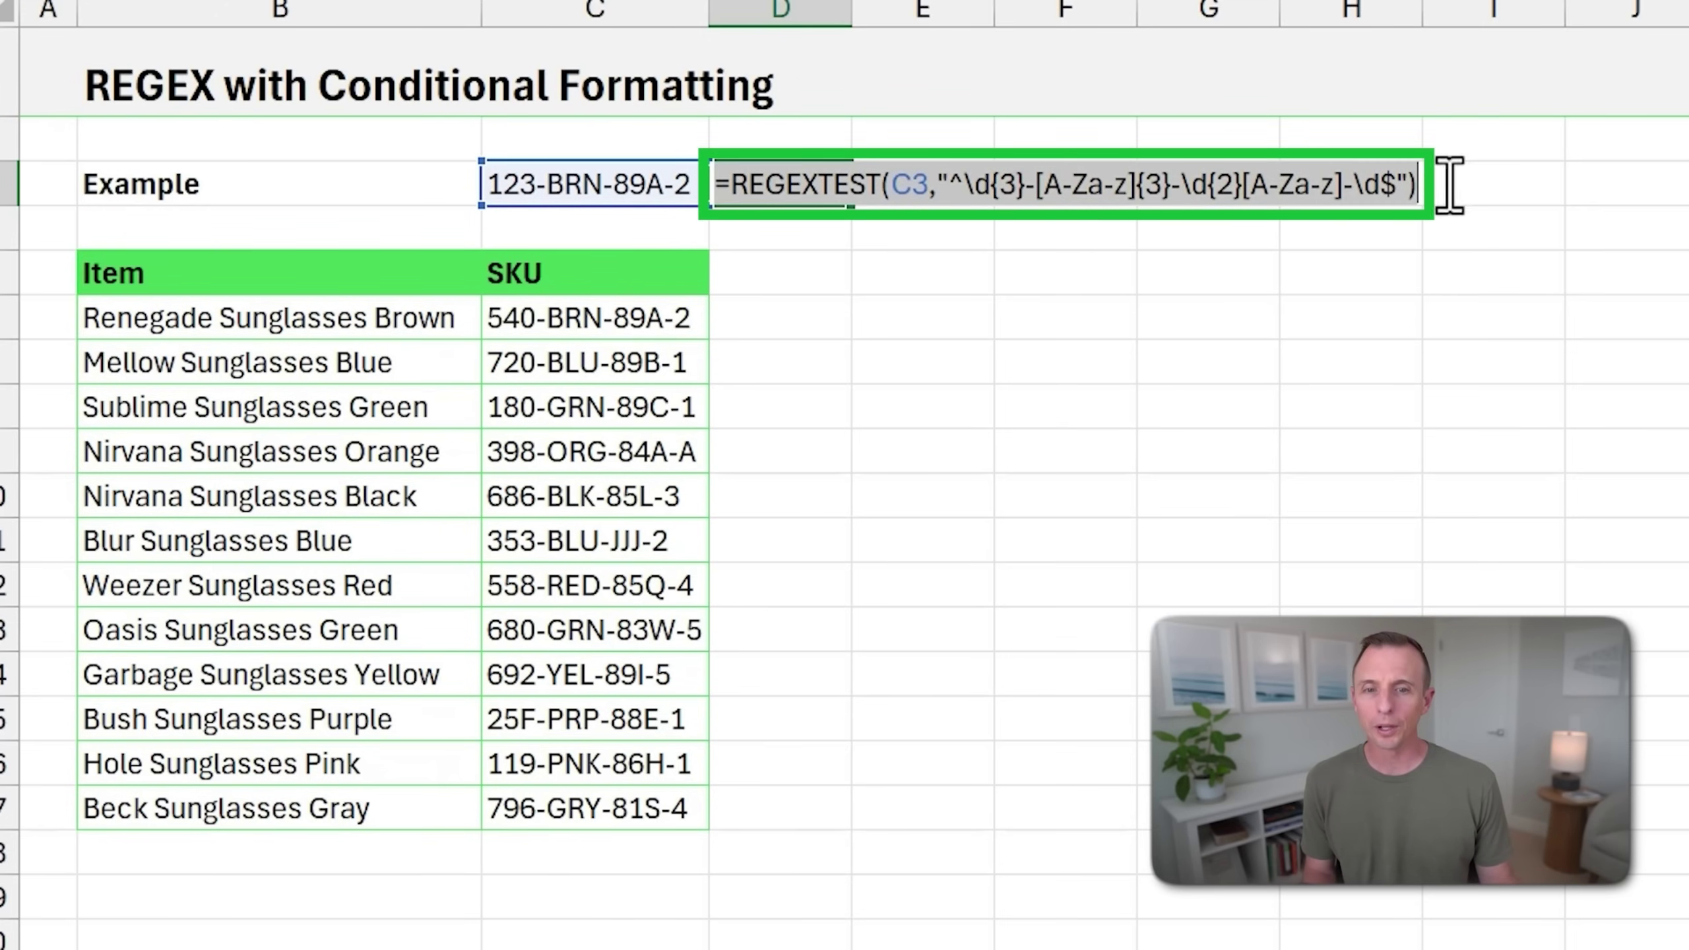
key("Escape")
left_click_drag(639, 318, 596, 805)
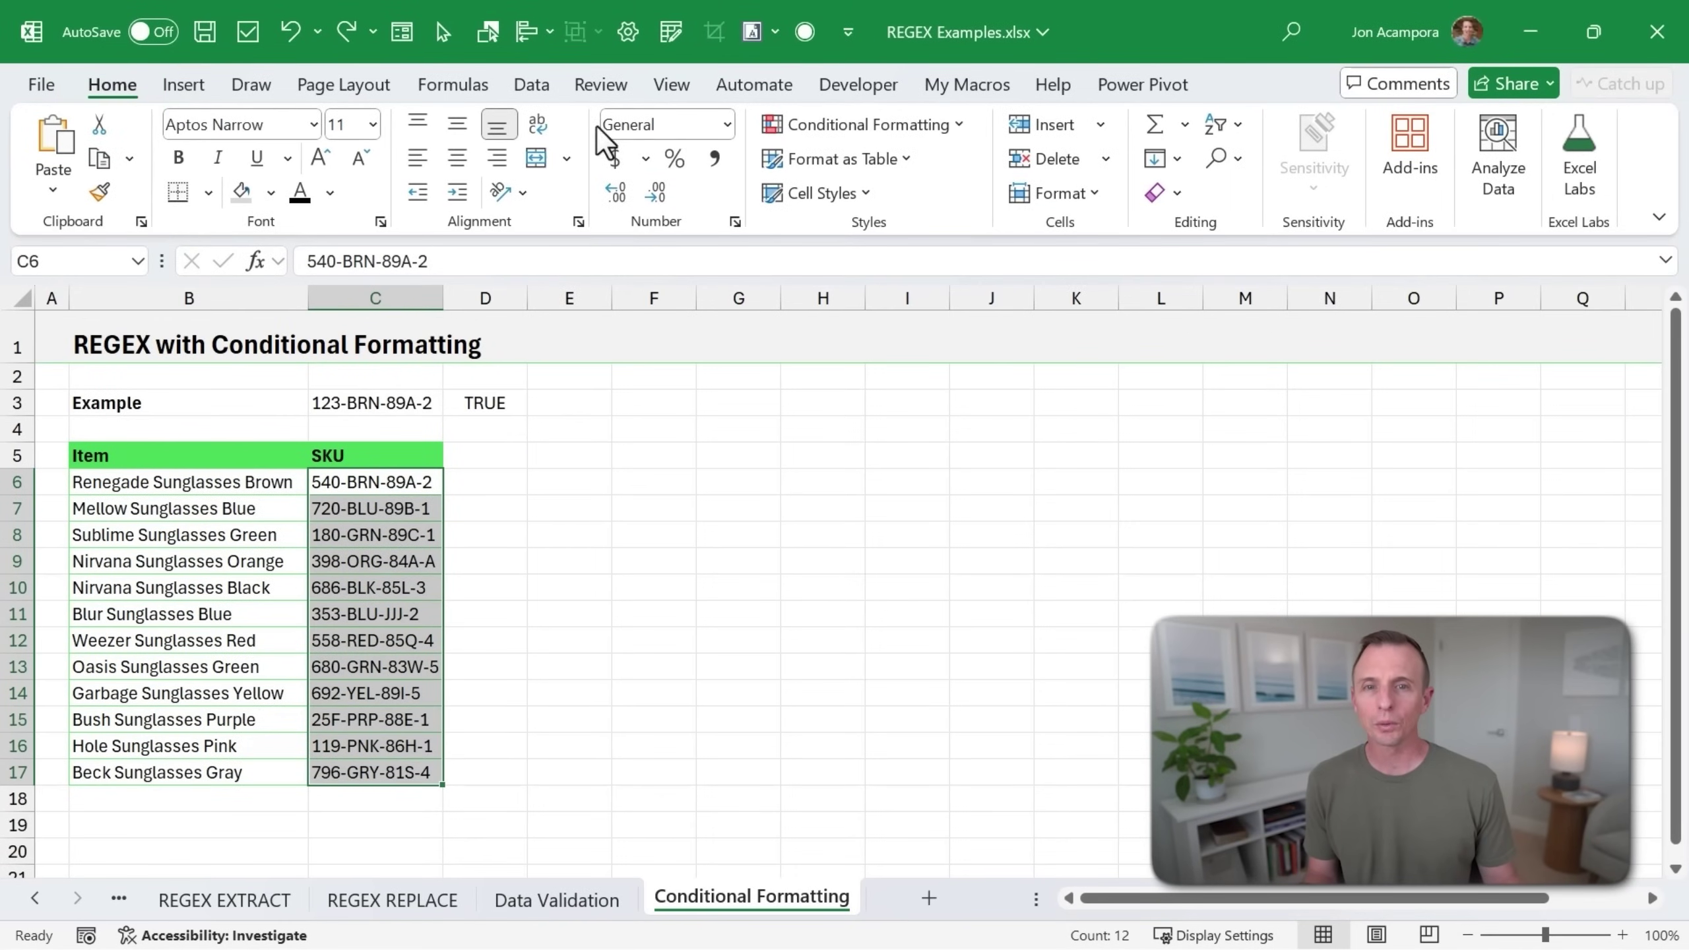
Add a formula-based conditional formatting rule using the pasted REGEXTEST formula with a fully relative C6 reference.
left_click(820, 126)
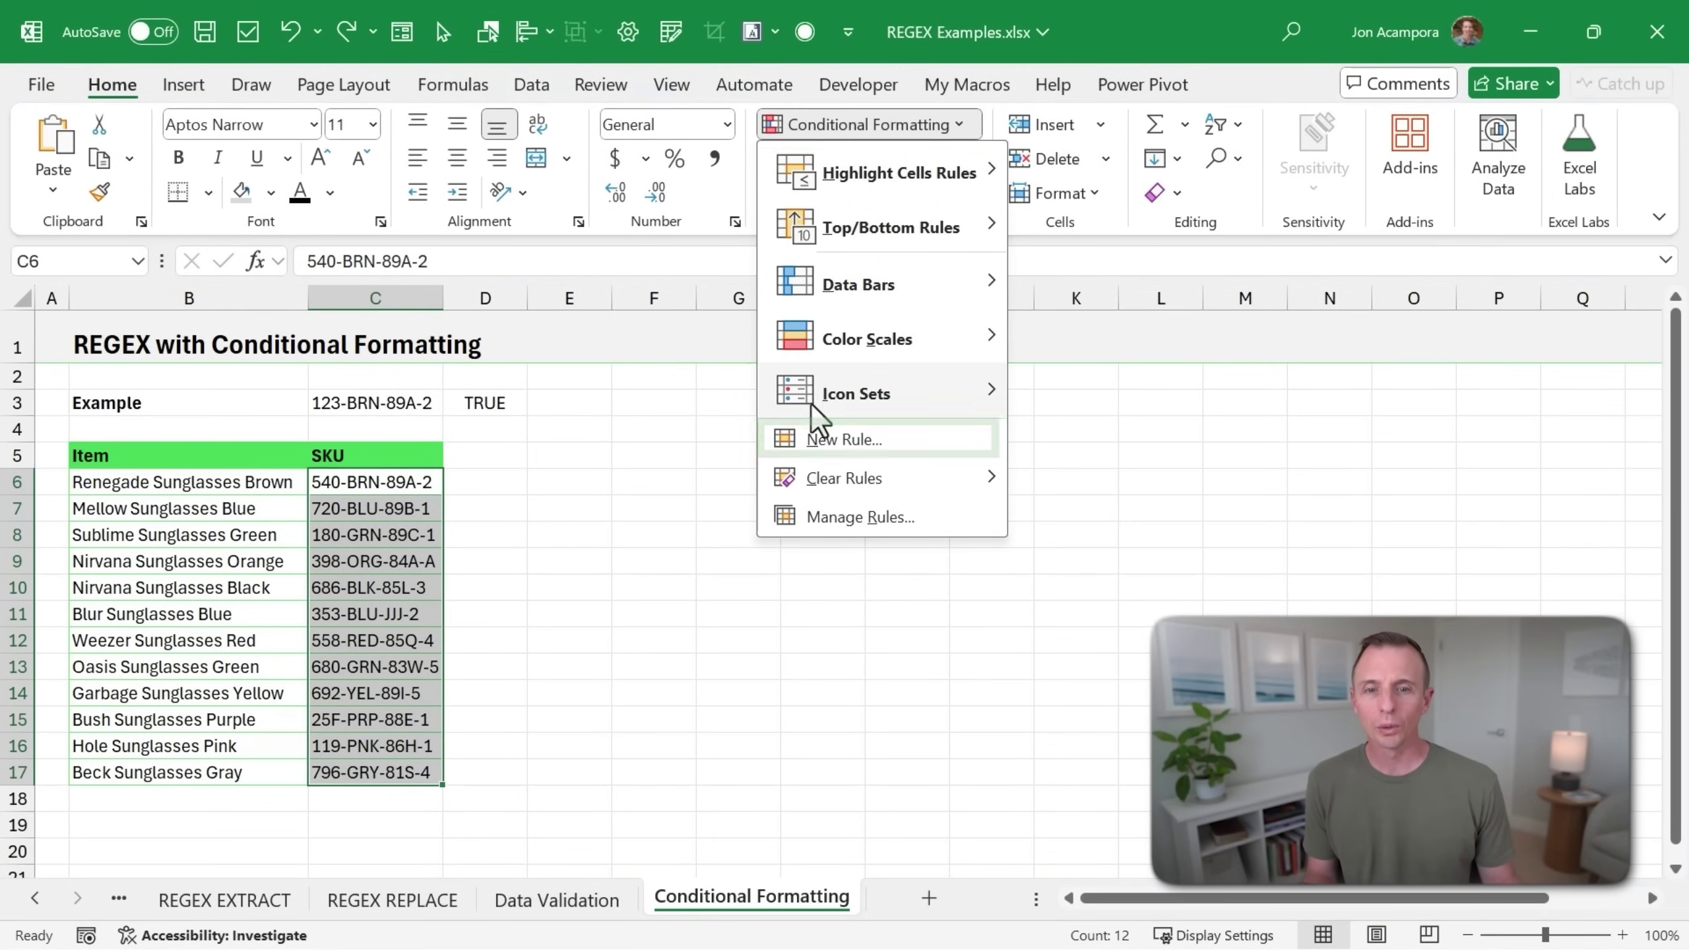
left_click(817, 441)
left_click(618, 438)
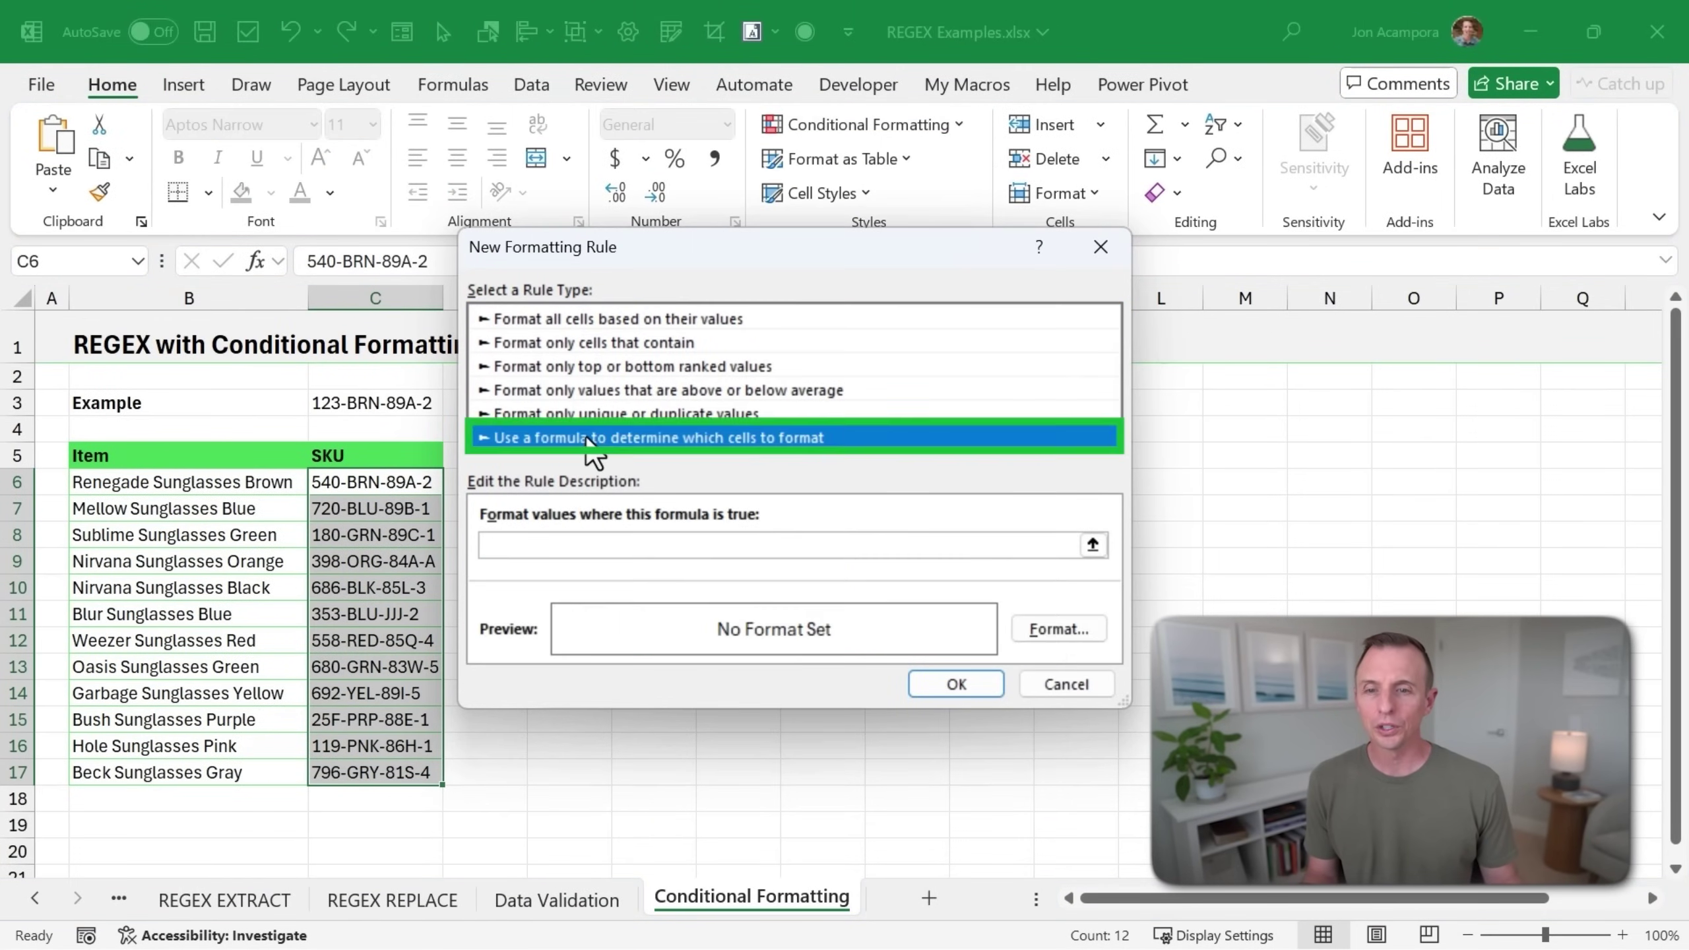
left_click(534, 544)
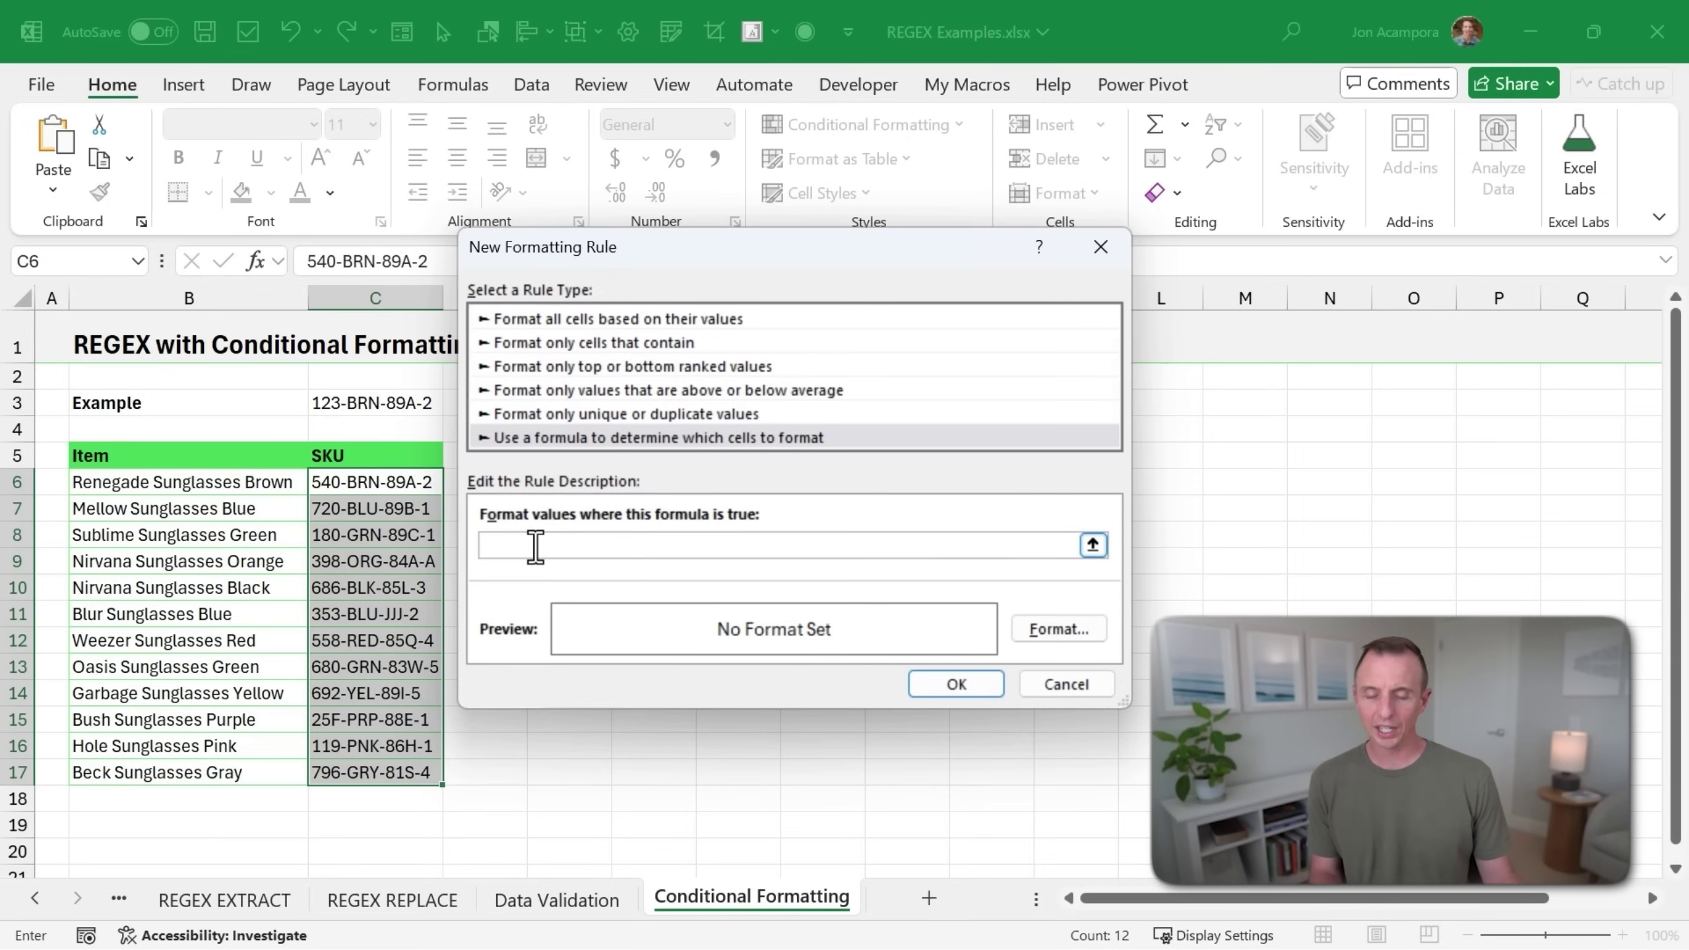
key("ctrl+v")
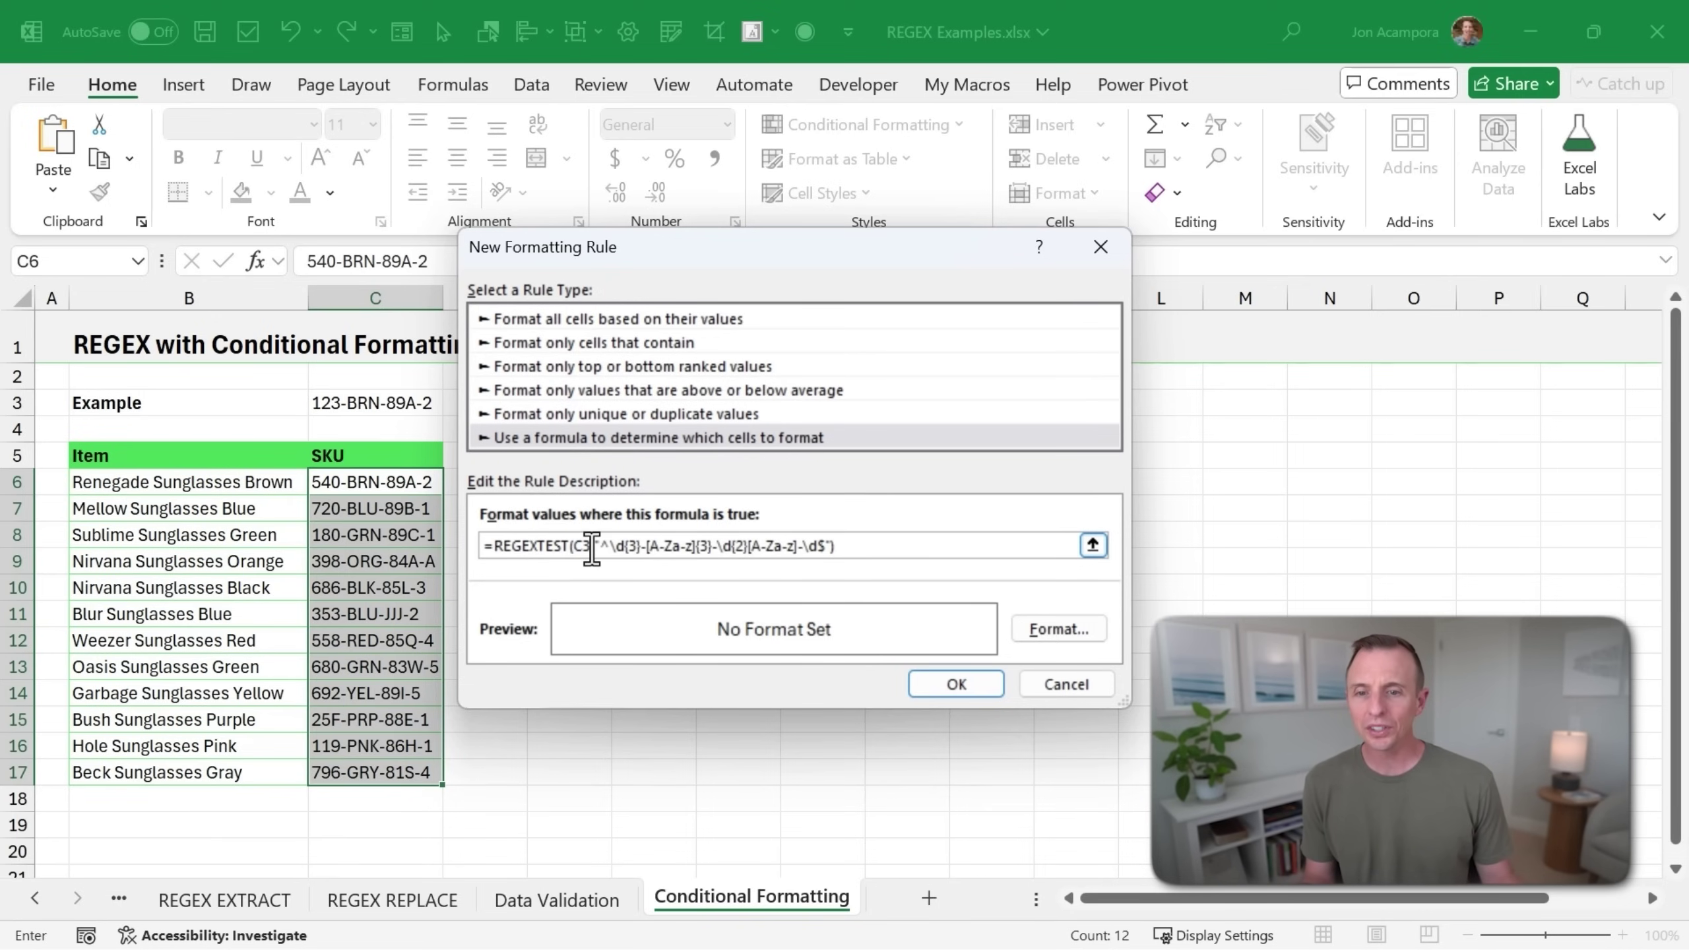
double_click(581, 547)
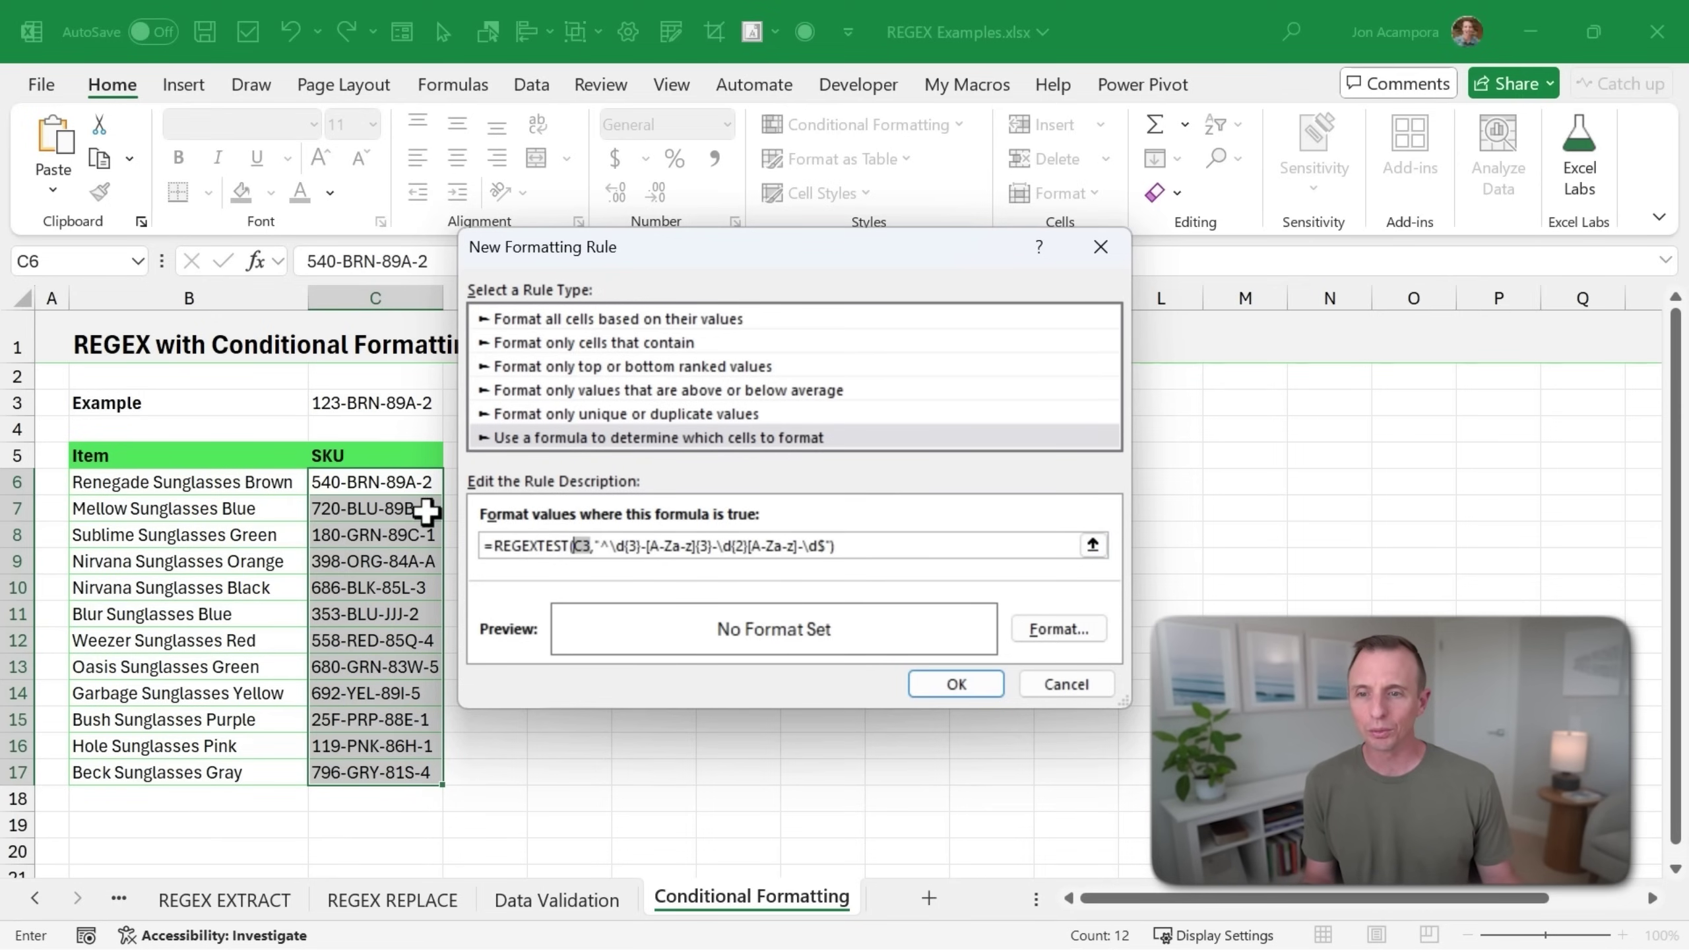
left_click(354, 483)
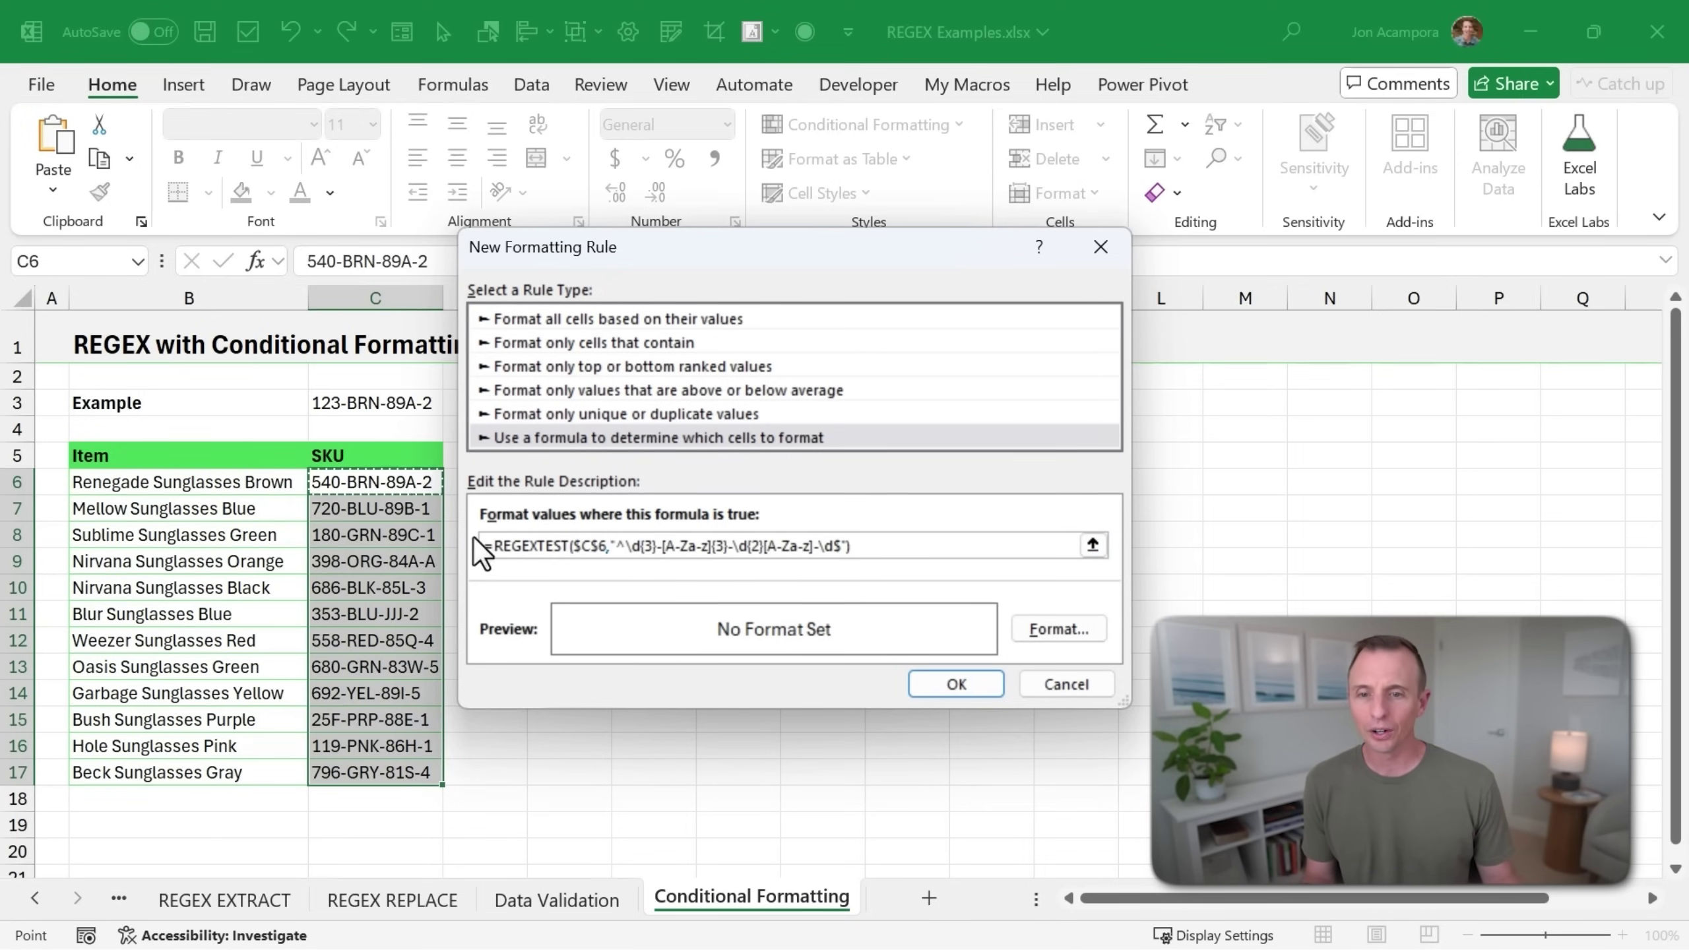
key("F4")
key("F4")
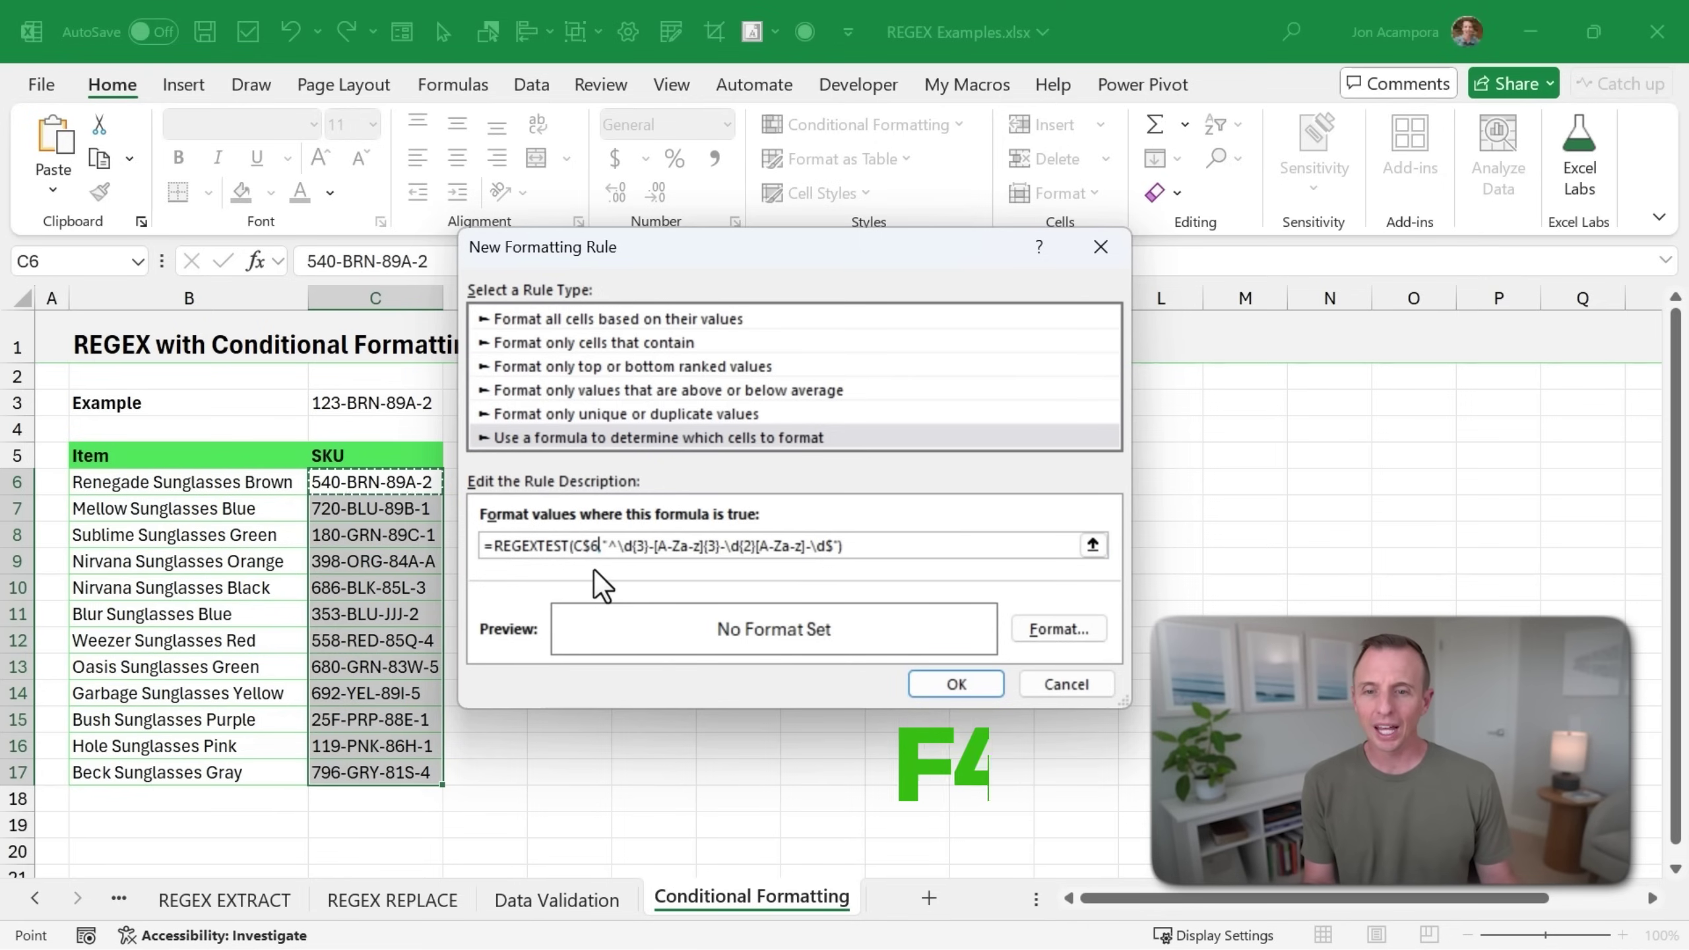
key("F4")
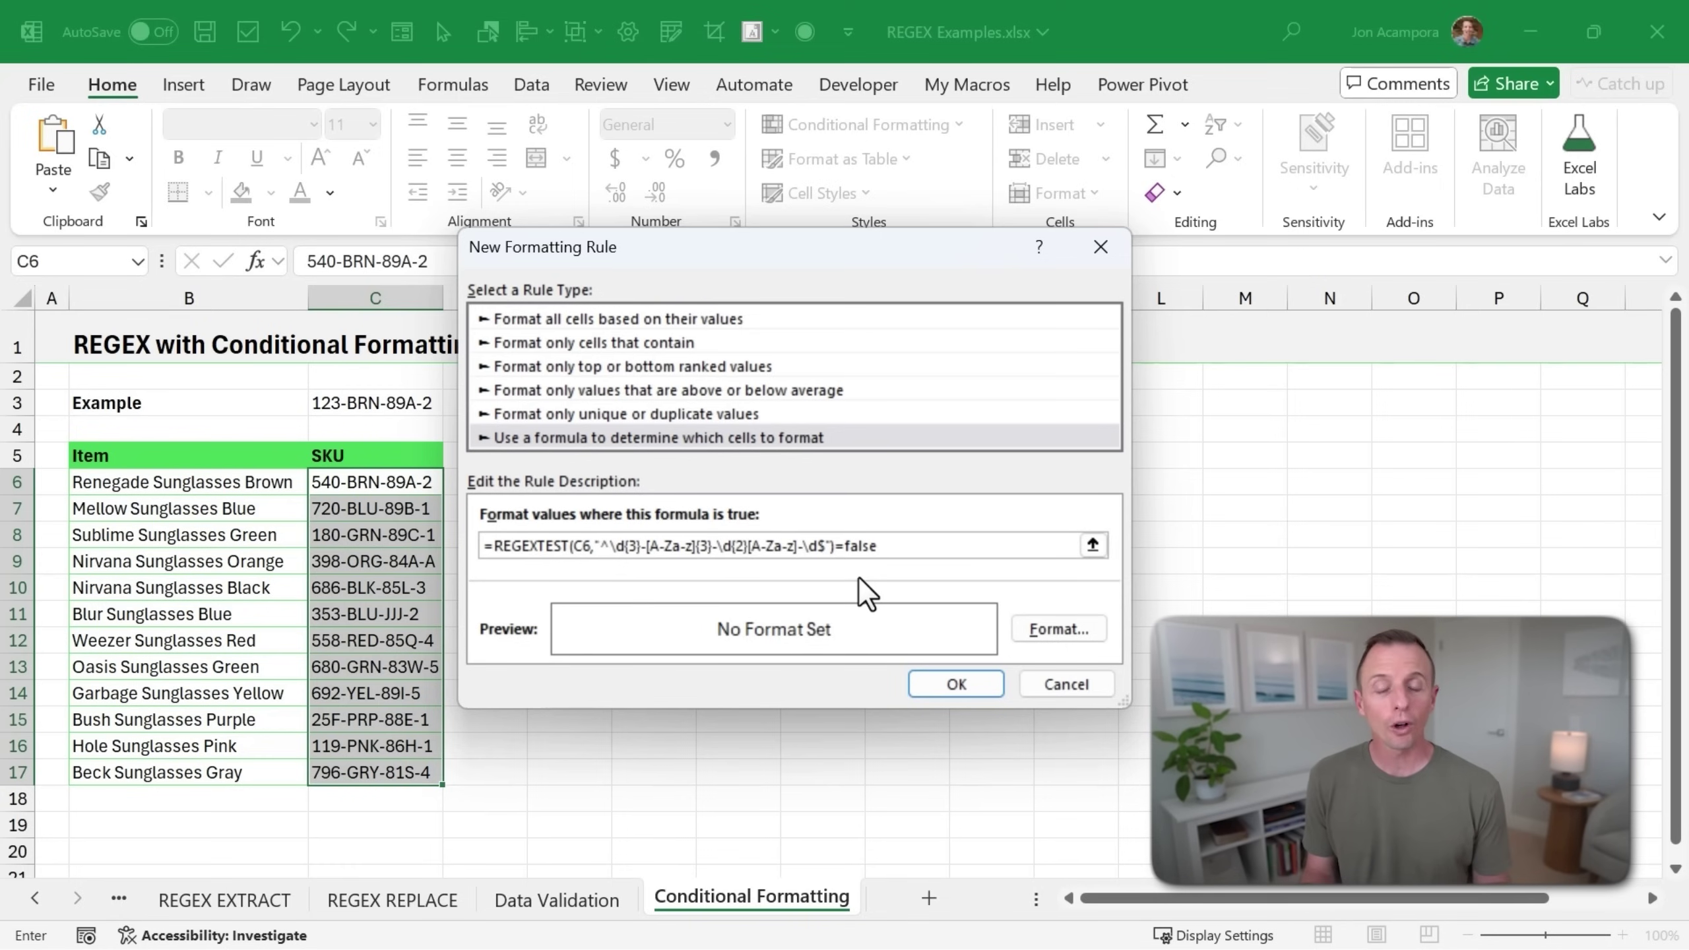
Apply the rule with a light orange fill, then select the flagged SKU in C9.
left_click(1034, 629)
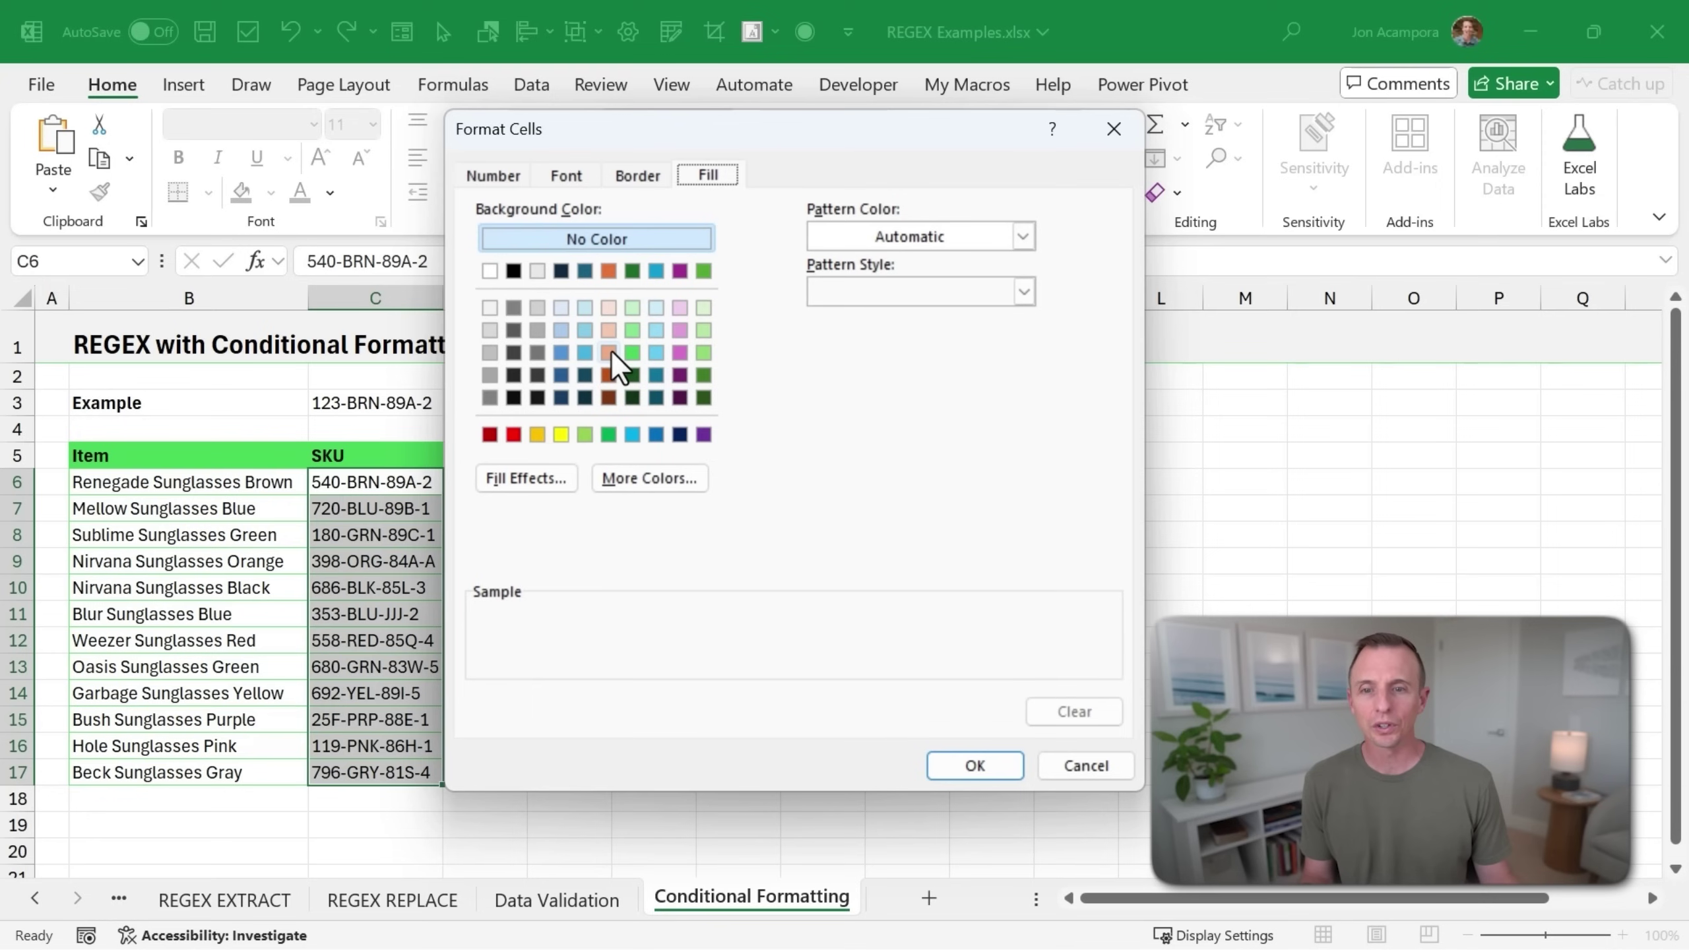
left_click(611, 351)
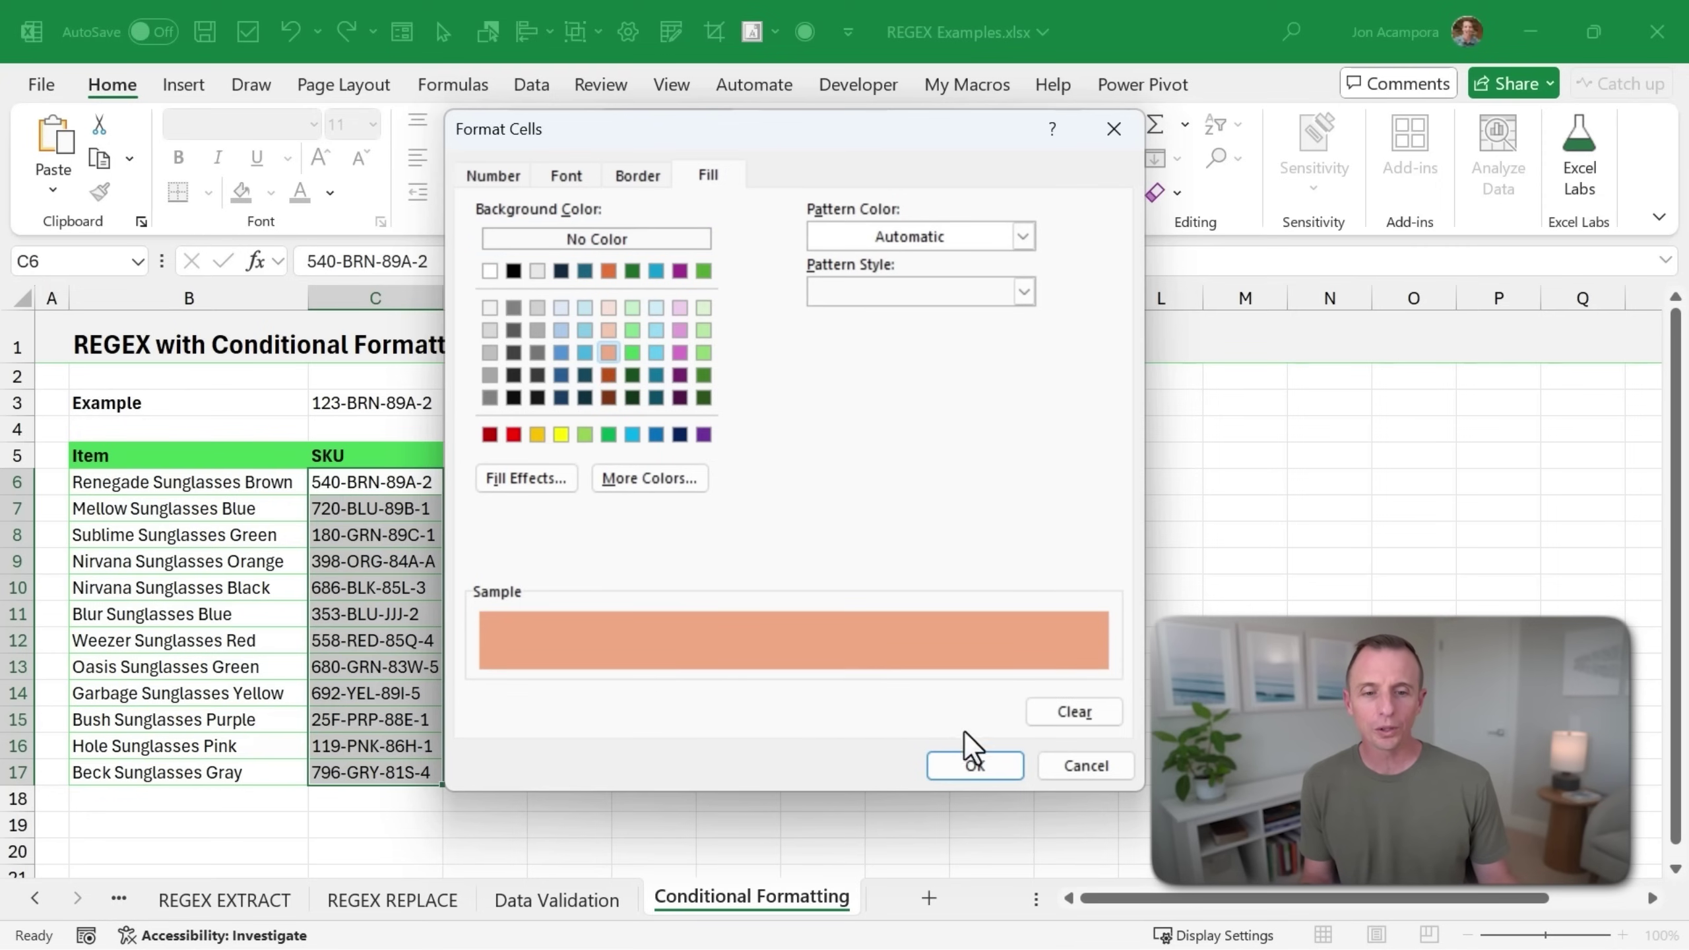
left_click(976, 766)
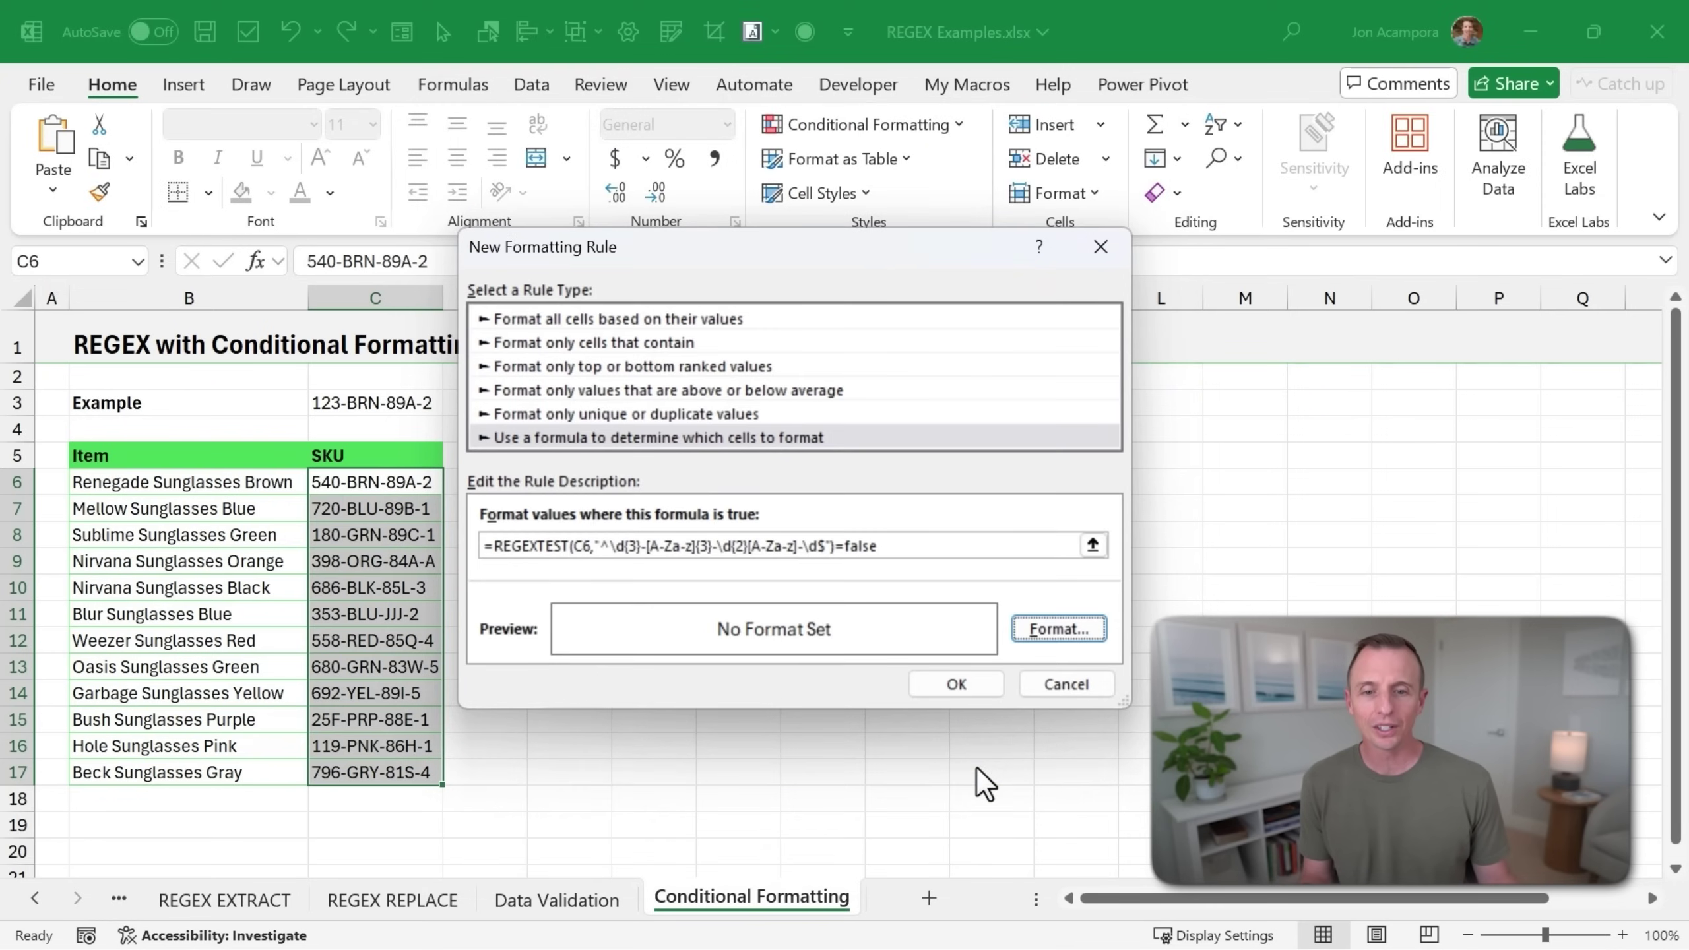
left_click(955, 684)
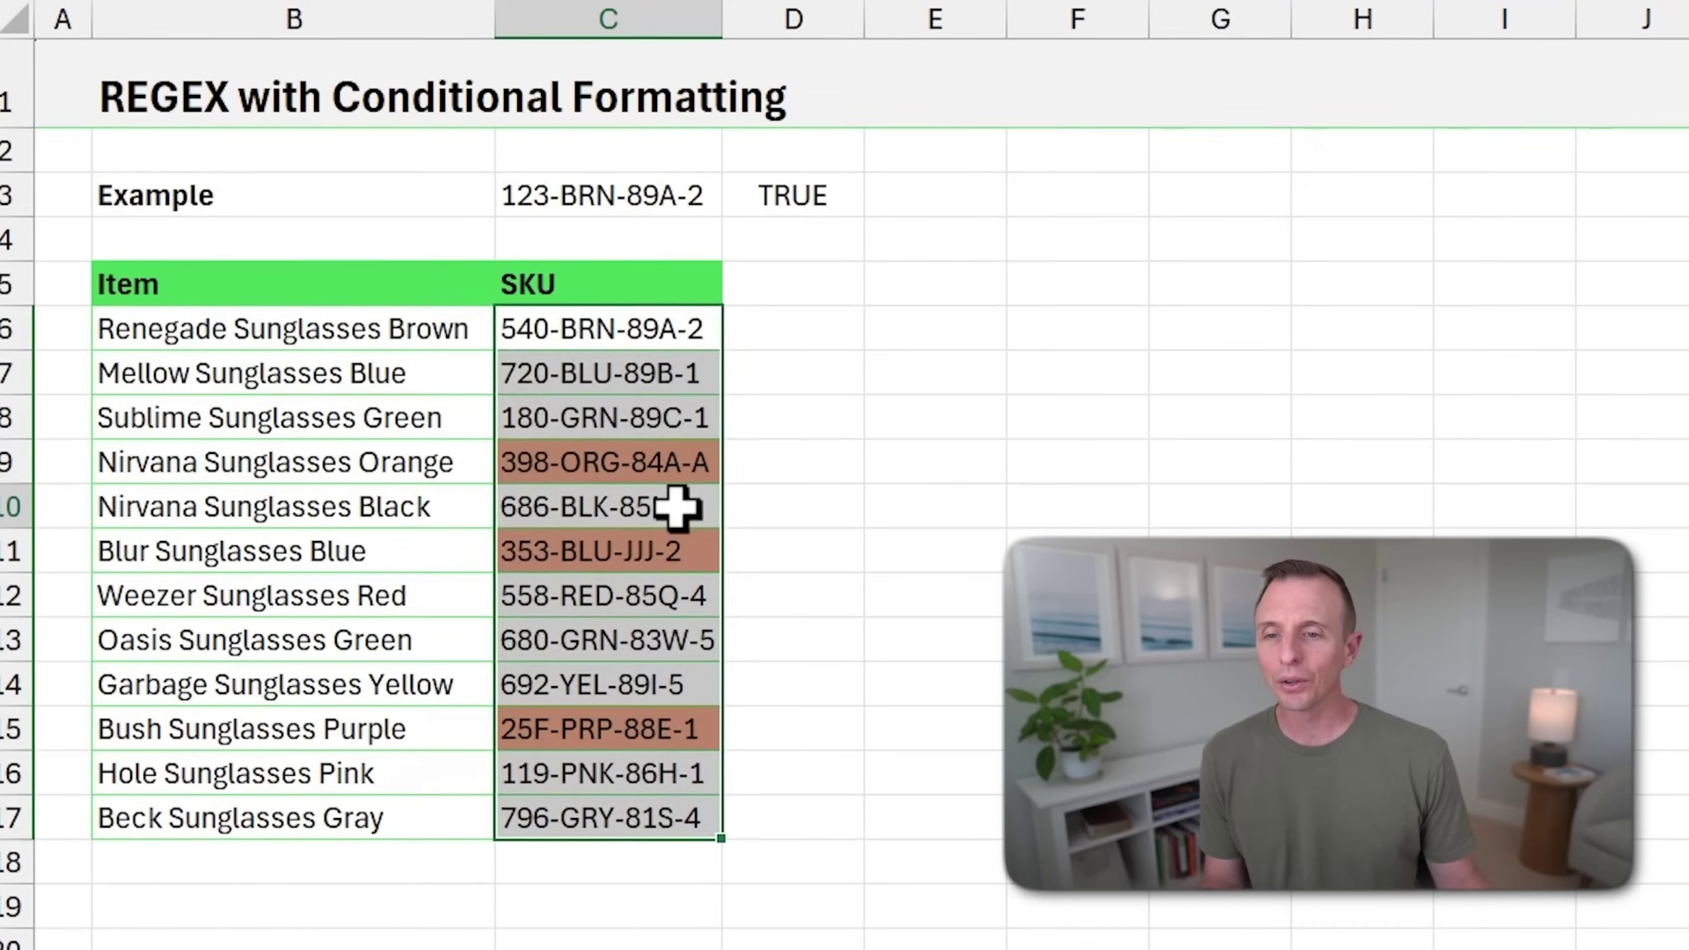
left_click(677, 507)
left_click(602, 467)
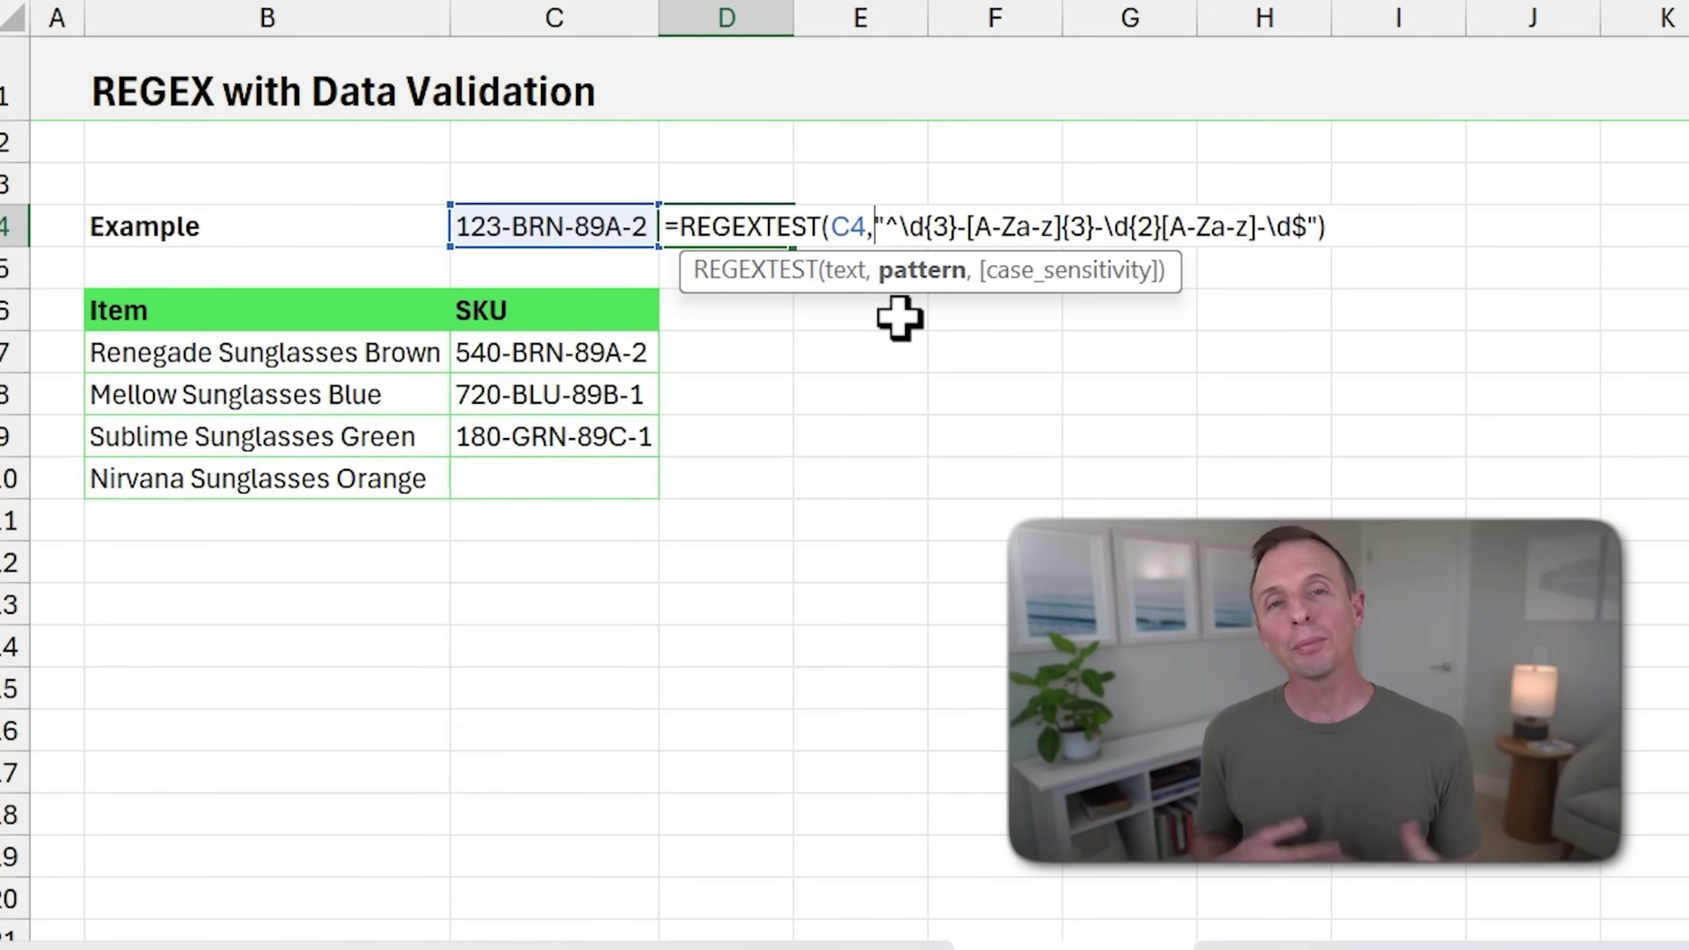
Review the pattern argument in D4's REGEXTEST formula, which still returns TRUE.
left_click(906, 273)
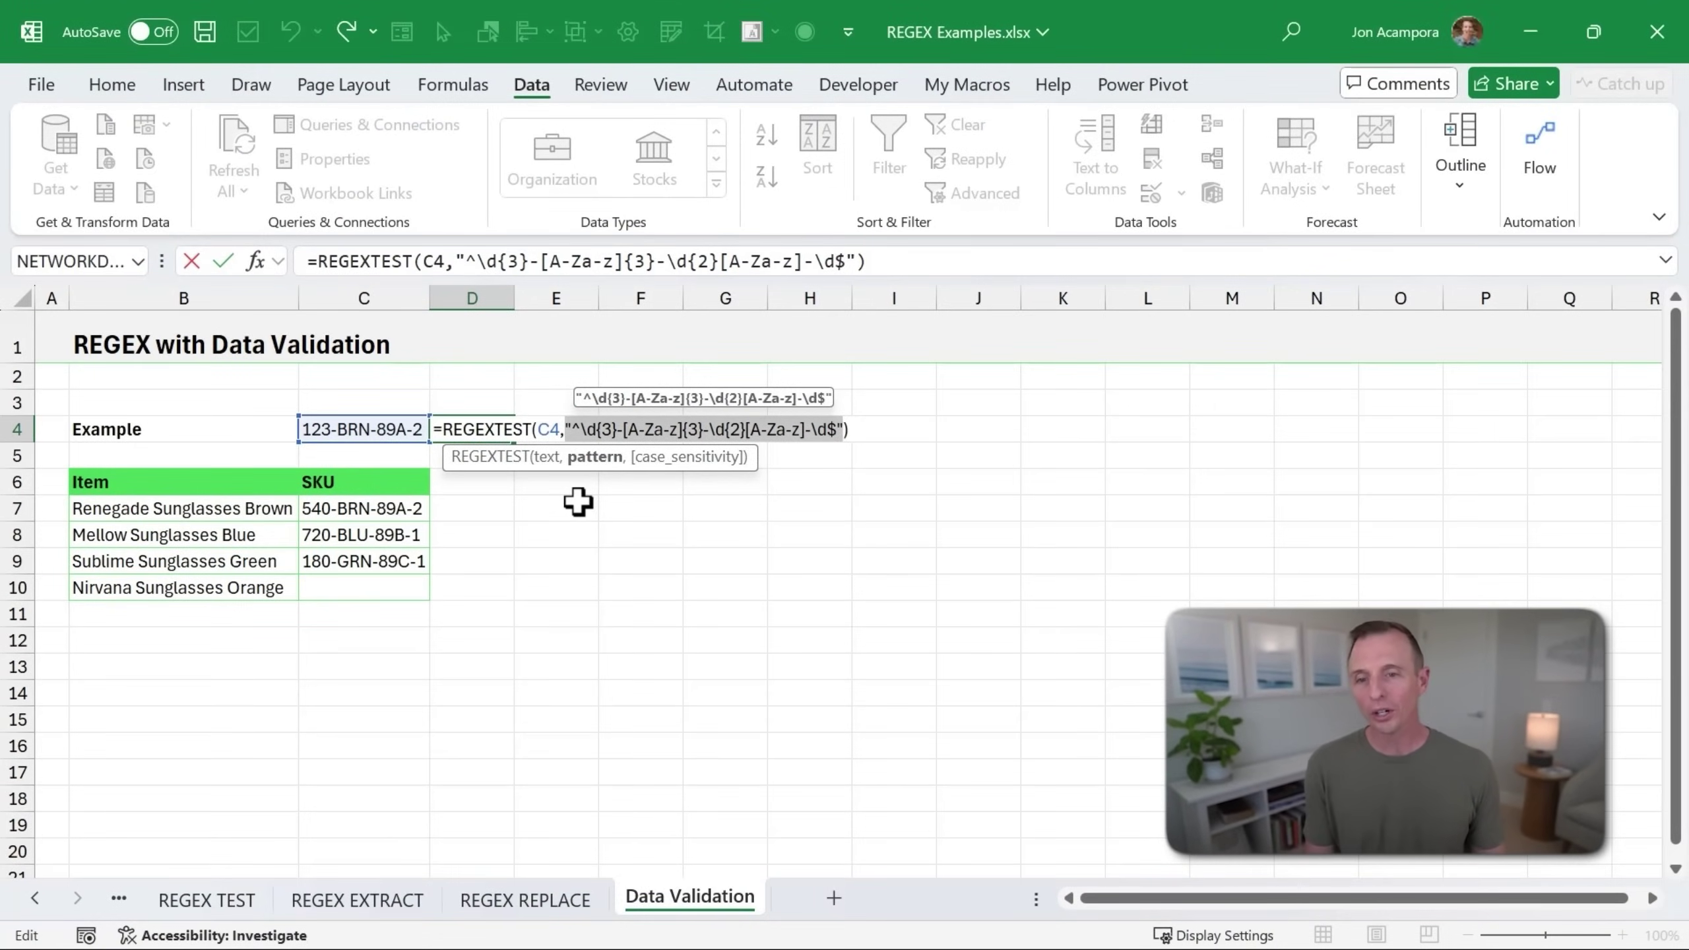
key("ctrl+Return")
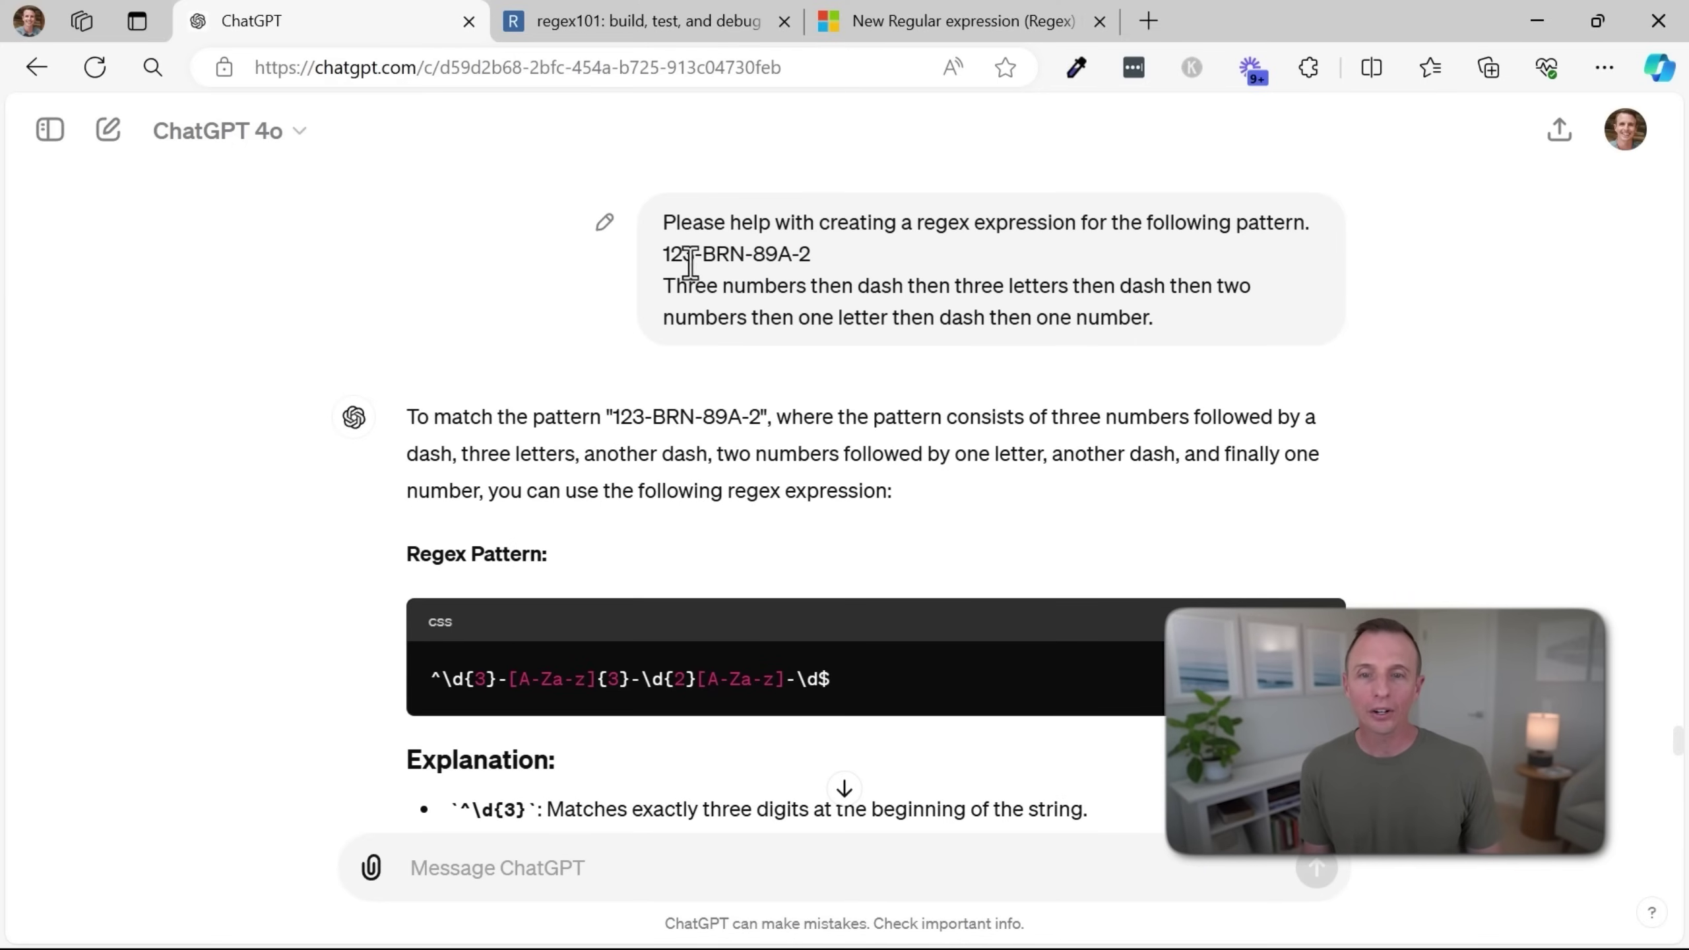
left_click_drag(675, 223, 1090, 233)
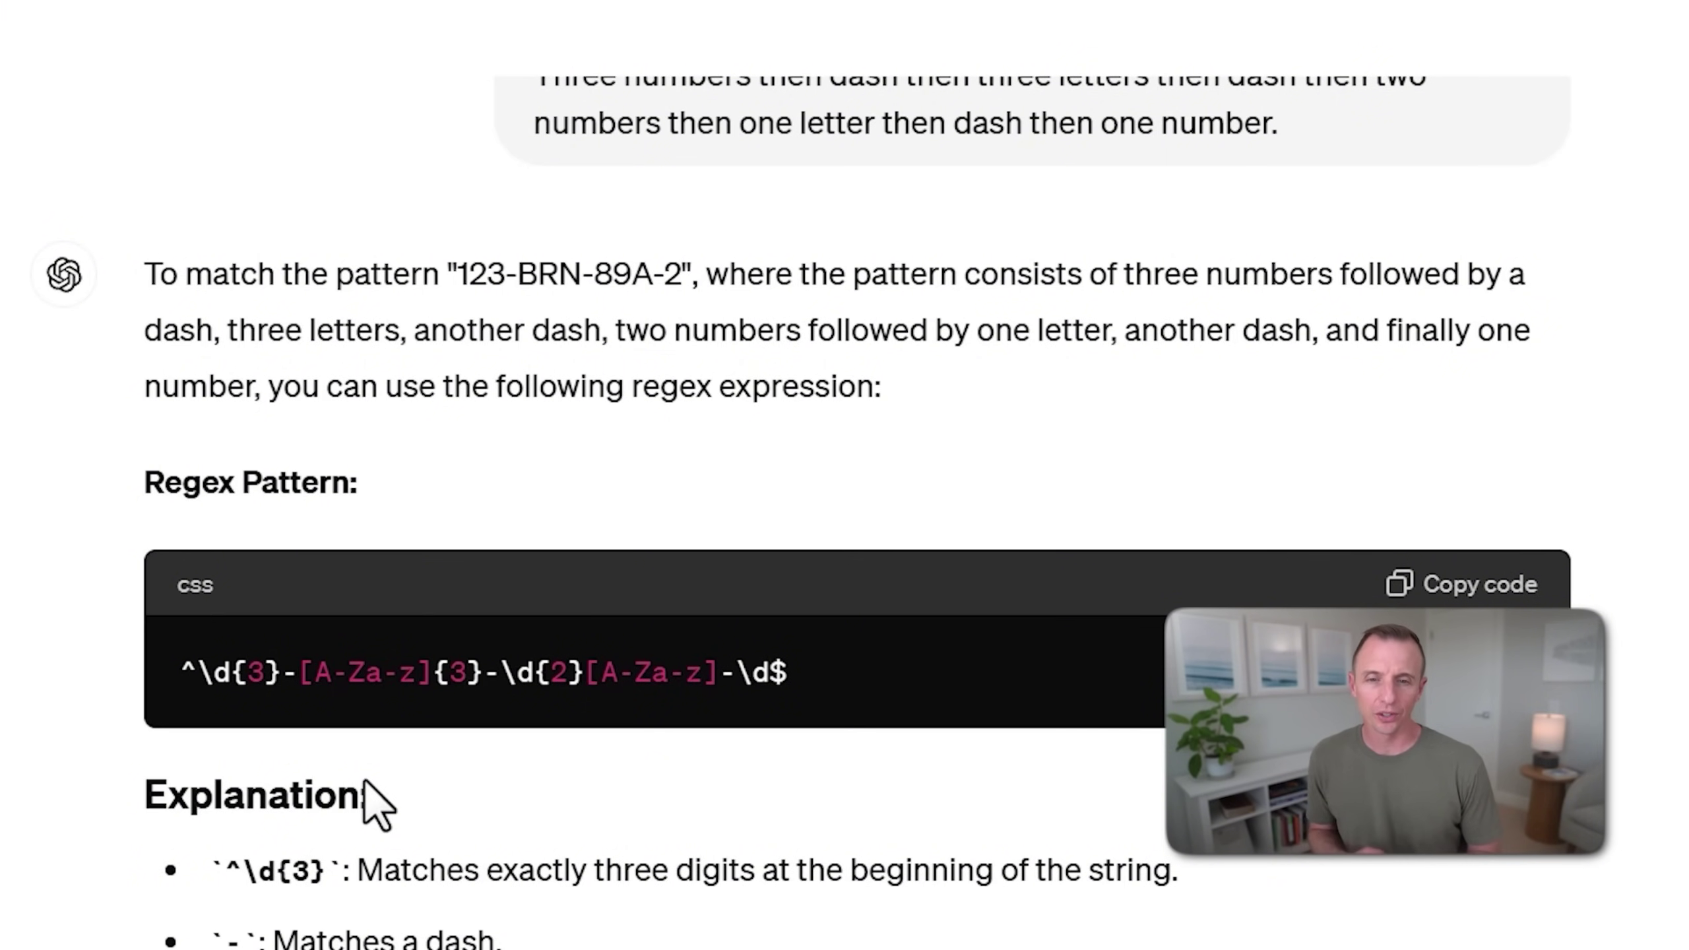
scroll(368, 795, "down", 3)
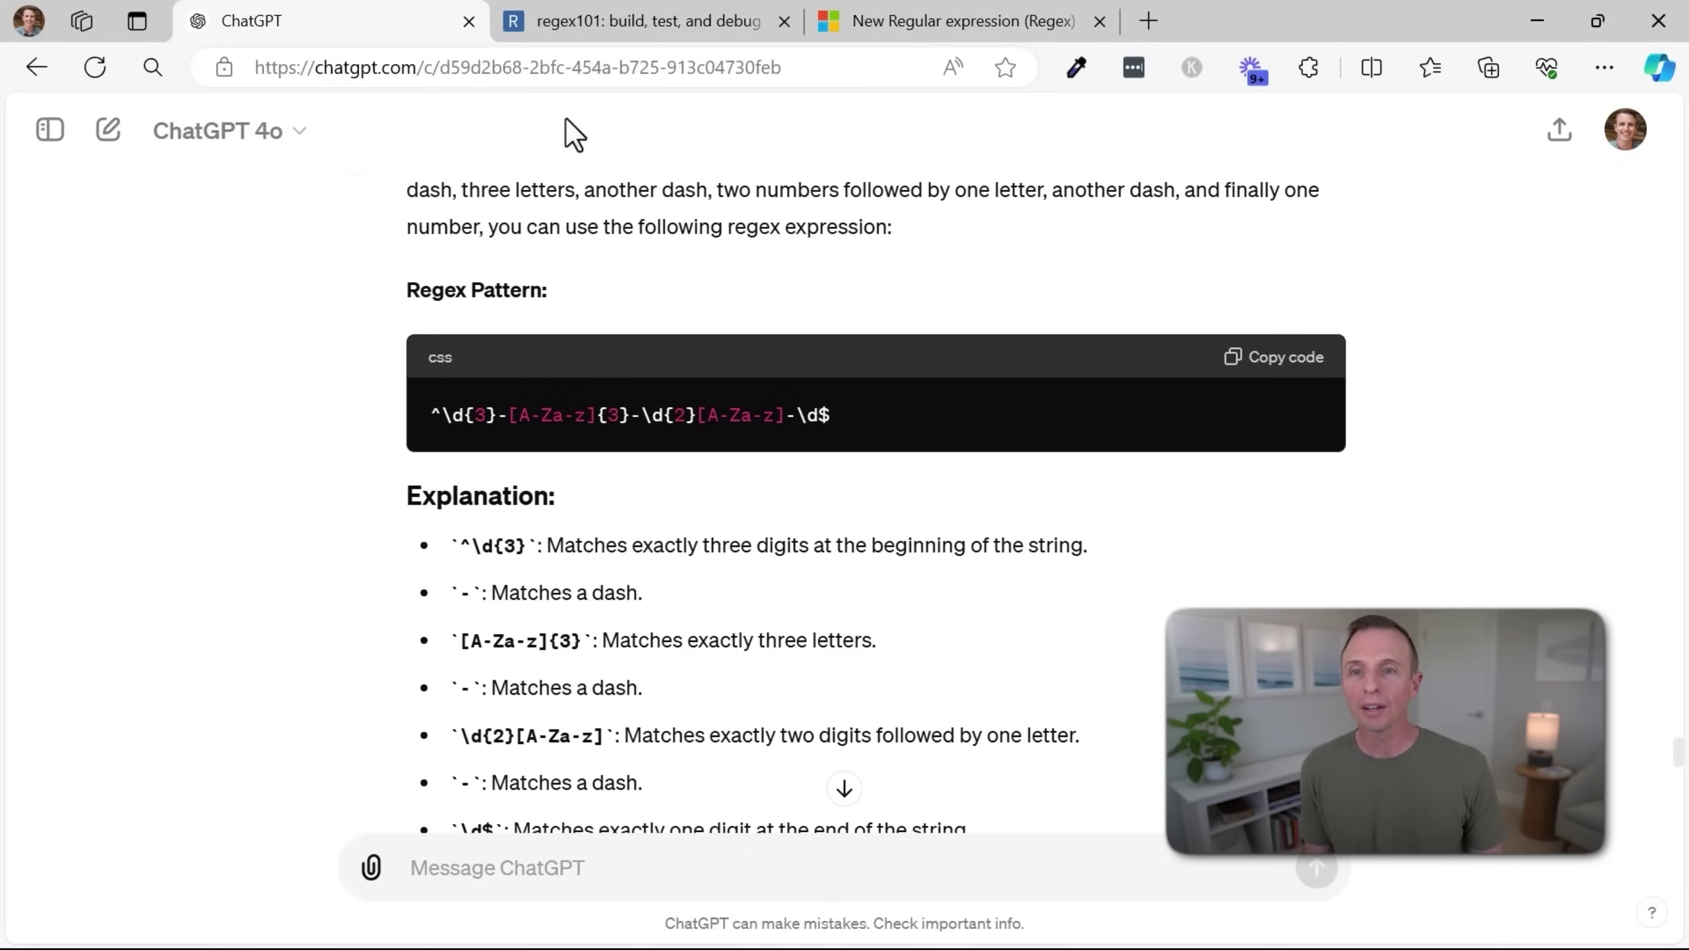
Switch to the regex101 browser tab.
left_click(581, 23)
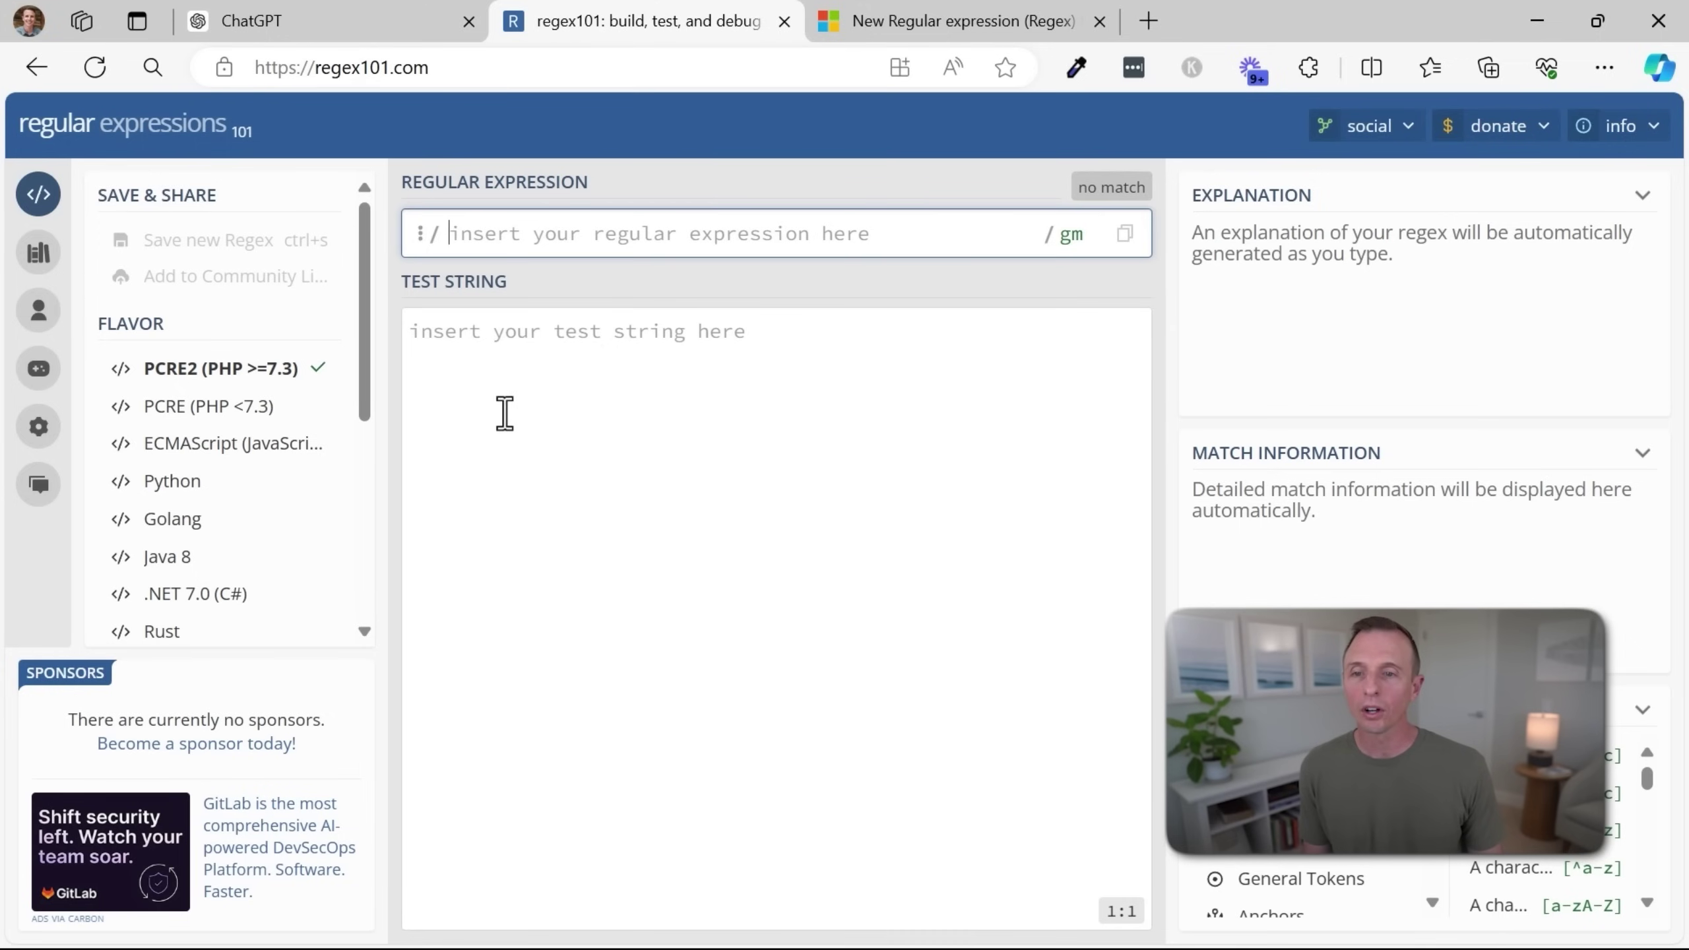